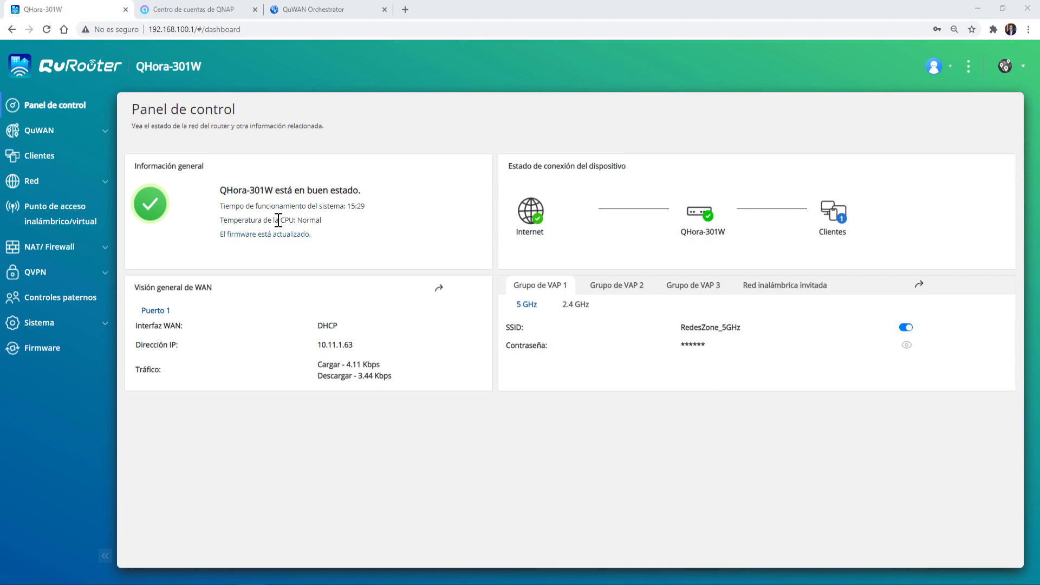
- Review the dashboard's firmware status and the wireless VAP groups, including the 5 GHz and 2.4 GHz networks of group 1
{"action": "left_click_drag", "start_coordinate": [221, 234], "coordinate": [322, 245]}
{"action": "left_click", "coordinate": [281, 277]}
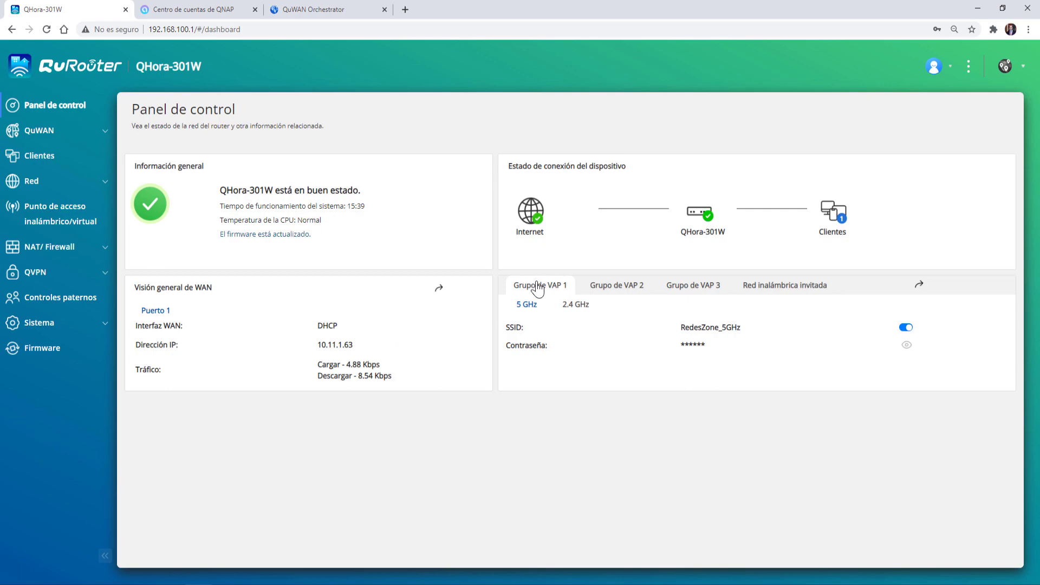
{"action": "left_click", "coordinate": [607, 291]}
{"action": "left_click", "coordinate": [687, 292]}
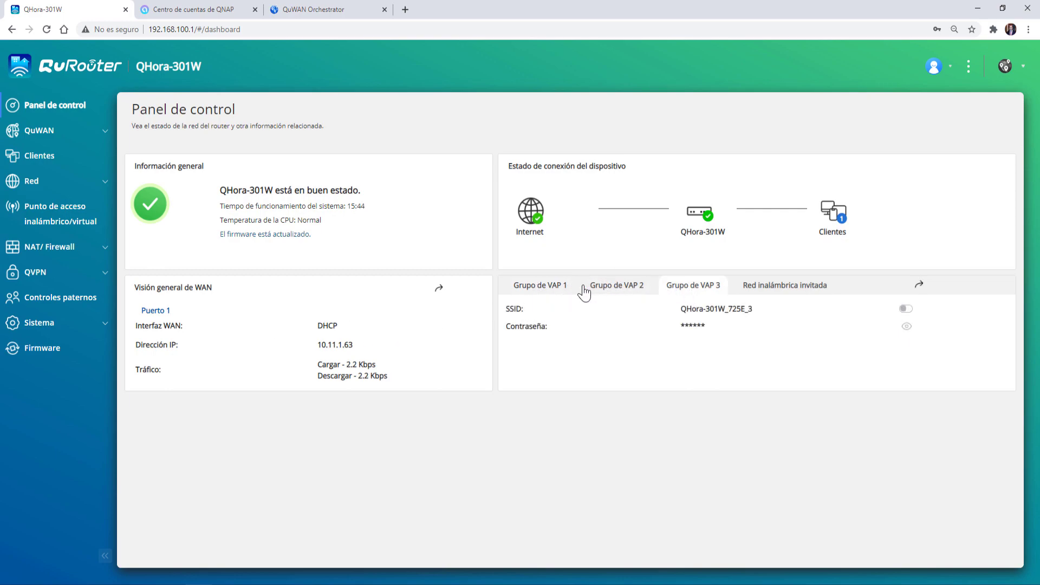
{"action": "left_click", "coordinate": [547, 288]}
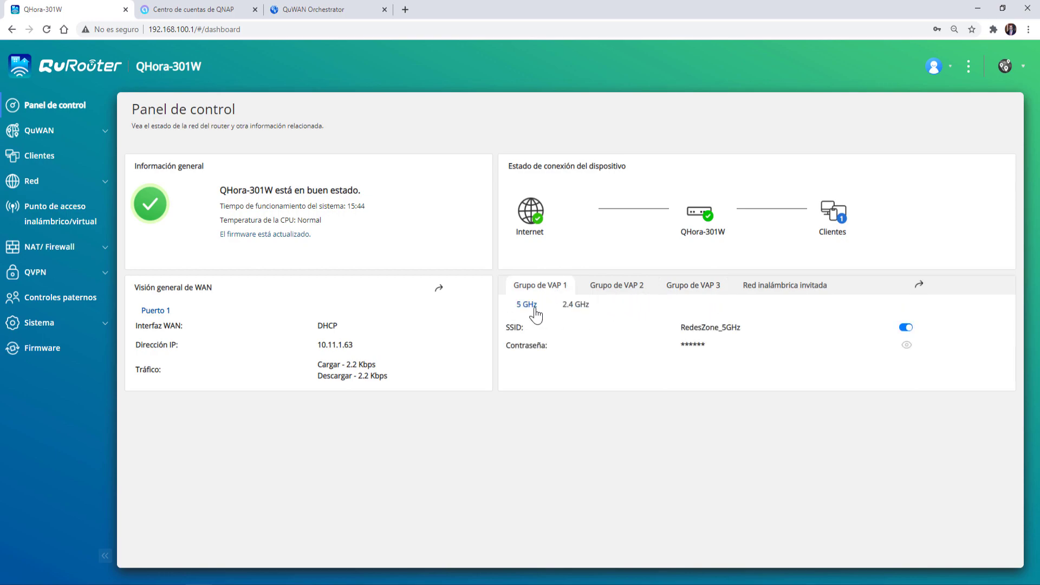
{"action": "left_click", "coordinate": [576, 312]}
{"action": "left_click", "coordinate": [527, 311]}
- In the QuWAN configuration, choose My Organization as organization, España as region and My Site as location
{"action": "left_click", "coordinate": [52, 134]}
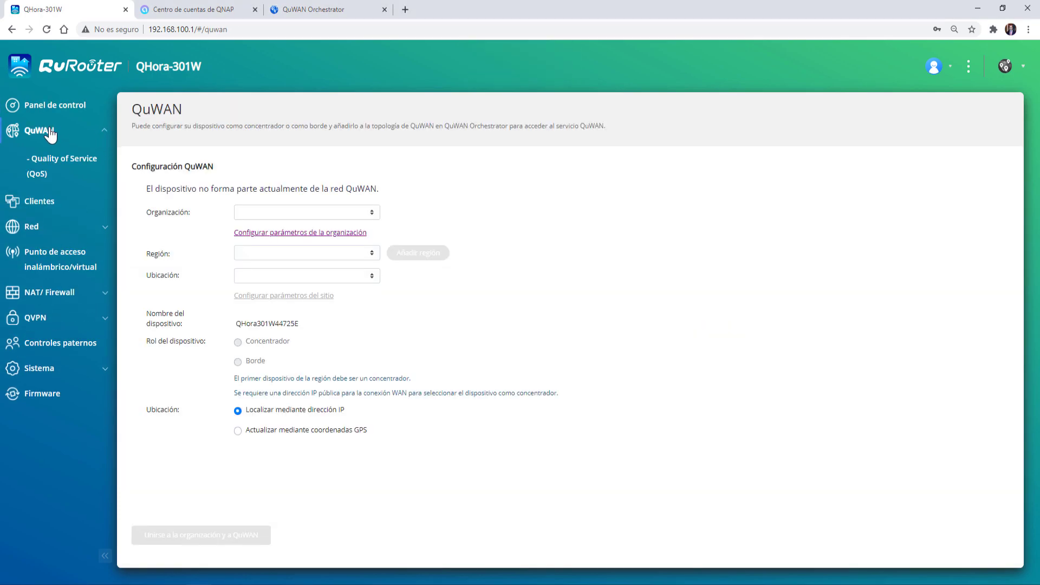
{"action": "left_click", "coordinate": [370, 216]}
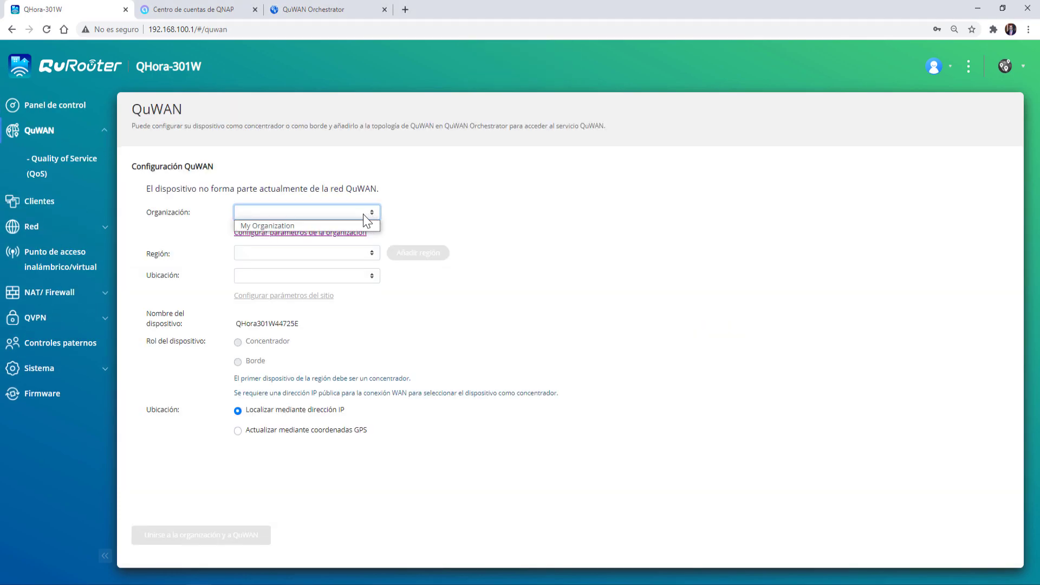
{"action": "left_click", "coordinate": [344, 226]}
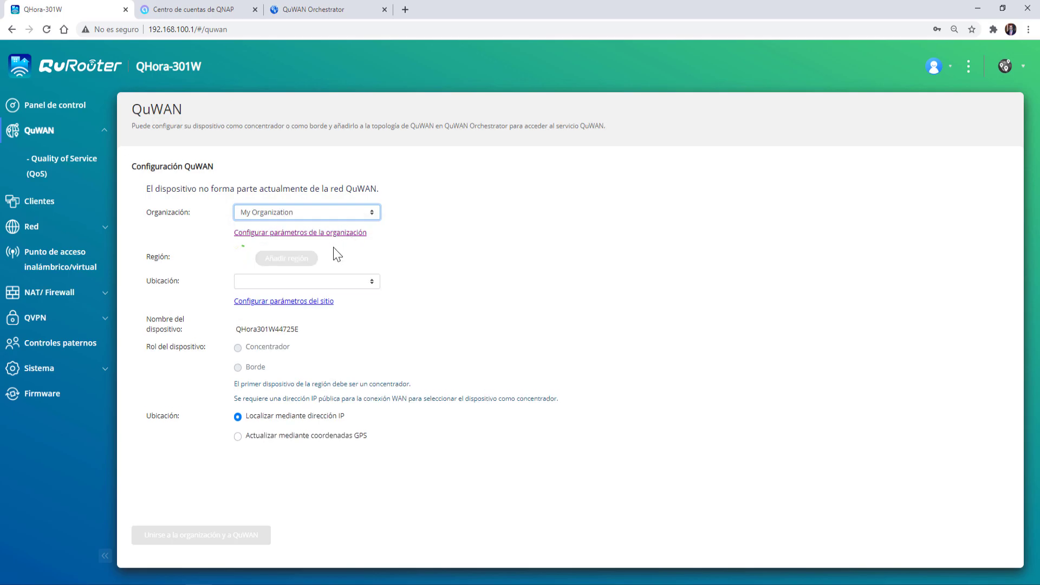
{"action": "left_click", "coordinate": [310, 254]}
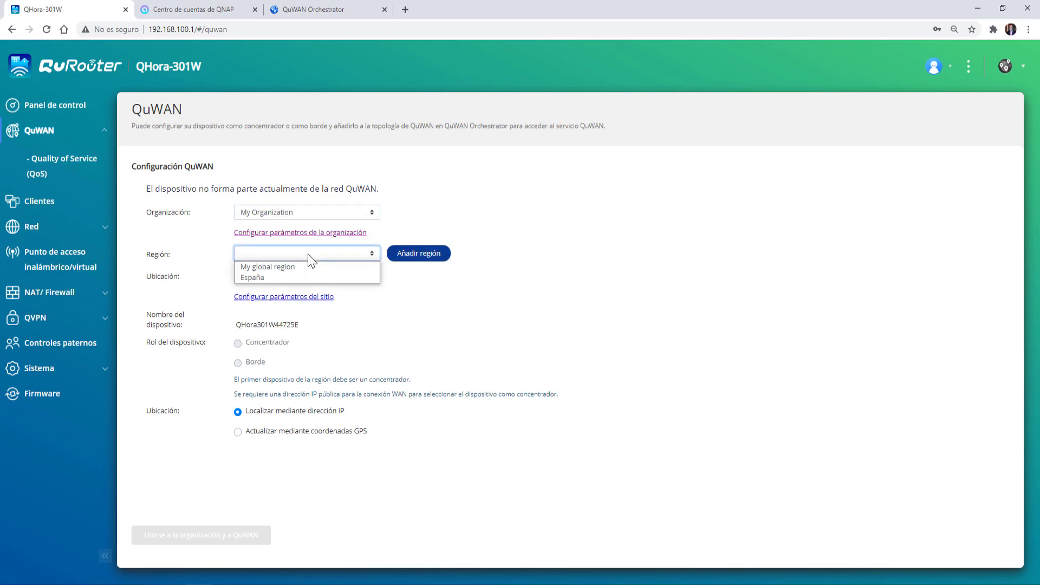
{"action": "left_click", "coordinate": [296, 278]}
{"action": "left_click", "coordinate": [346, 279]}
{"action": "left_click", "coordinate": [337, 292]}
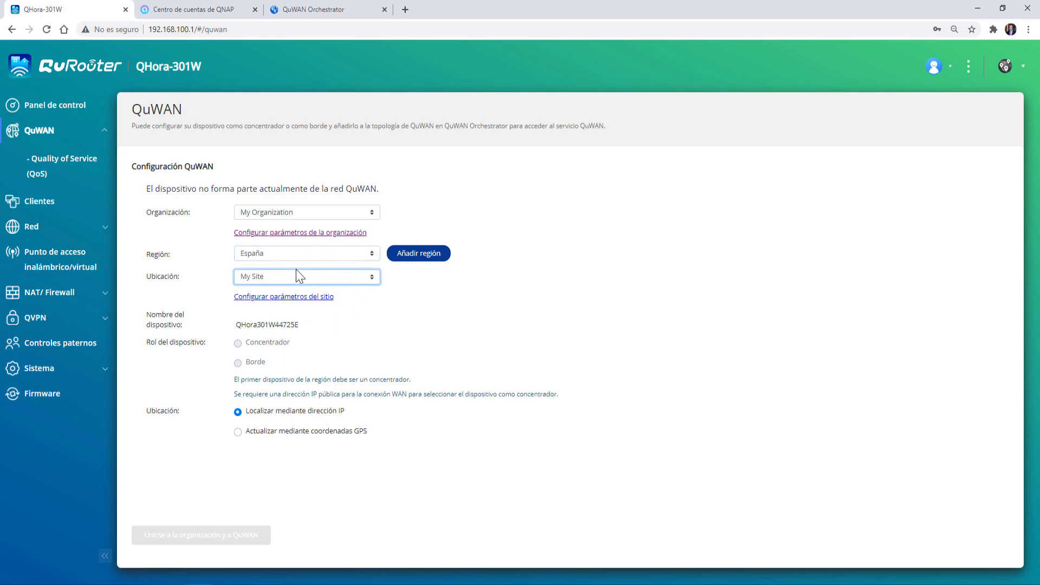
- From the organization parameters, create an organization named RZ with country España and size 50~249, without adding groups or inviting administrators
{"action": "left_click", "coordinate": [297, 234]}
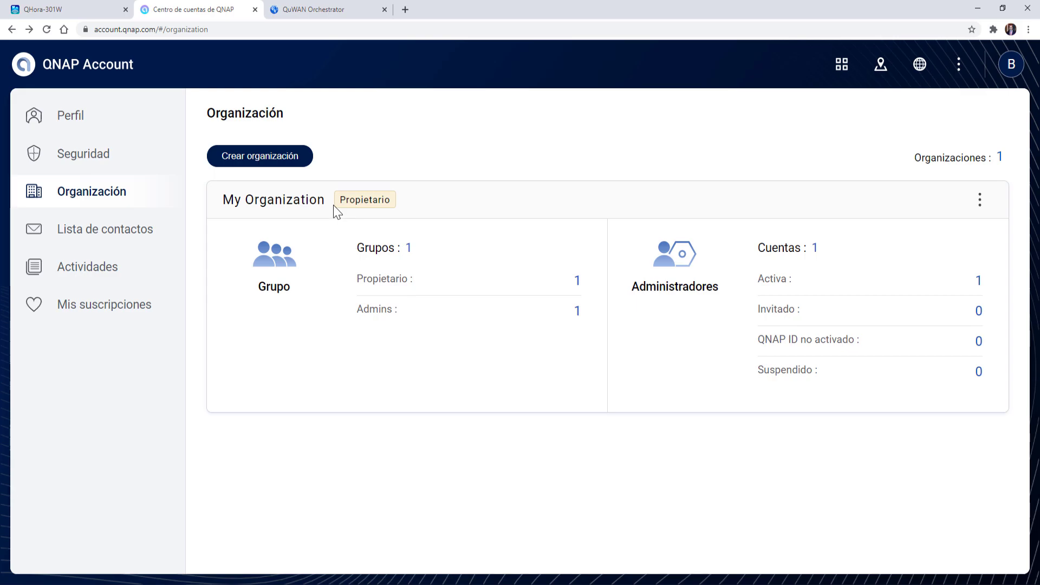
{"action": "left_click", "coordinate": [267, 162]}
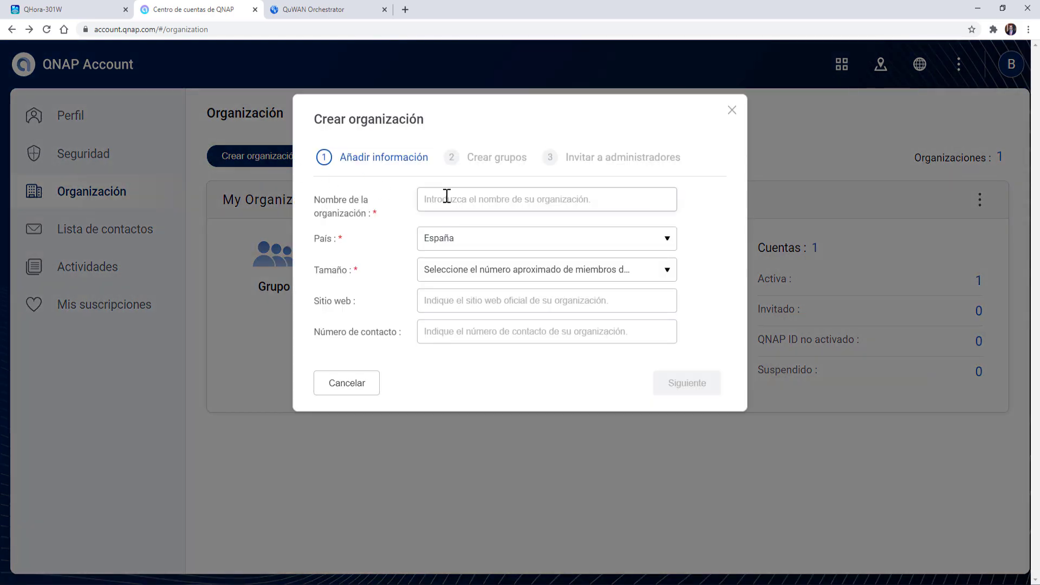
{"action": "left_click", "coordinate": [452, 197]}
{"action": "type", "text": "RZ"}
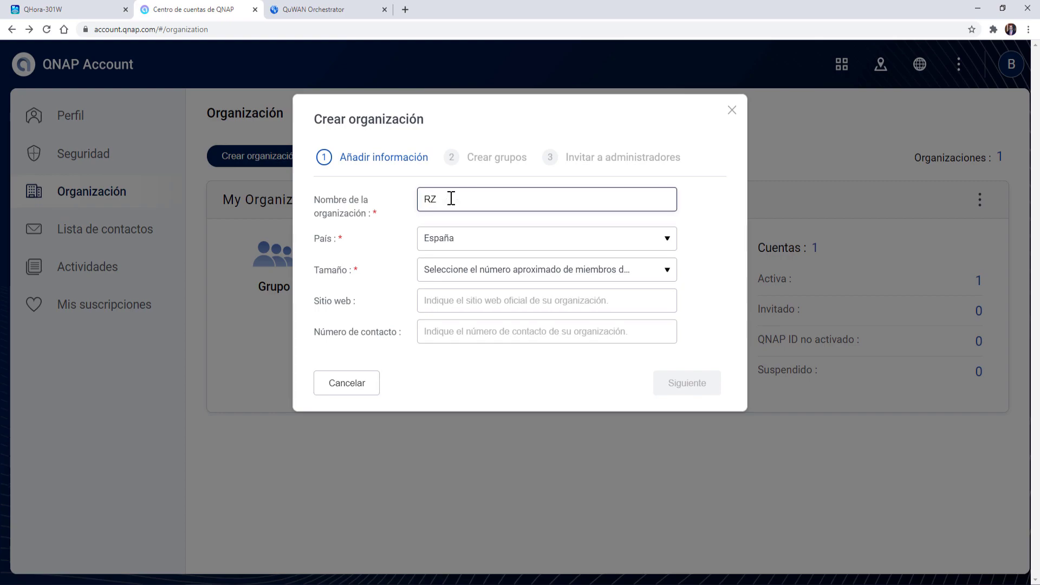
{"action": "left_click", "coordinate": [508, 274]}
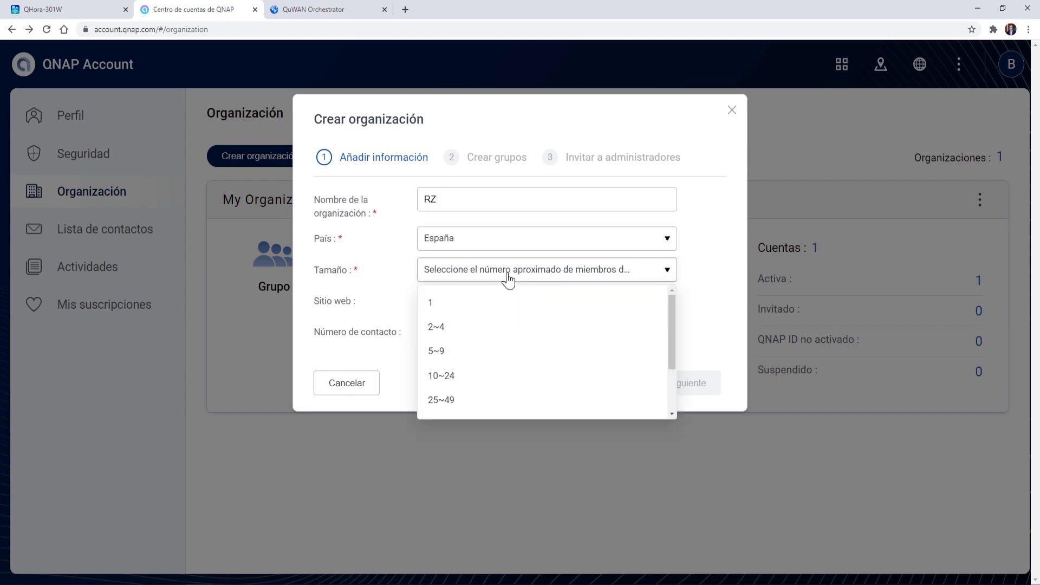
{"action": "scroll", "coordinate": [476, 380], "scroll_direction": "down", "scroll_amount": 2}
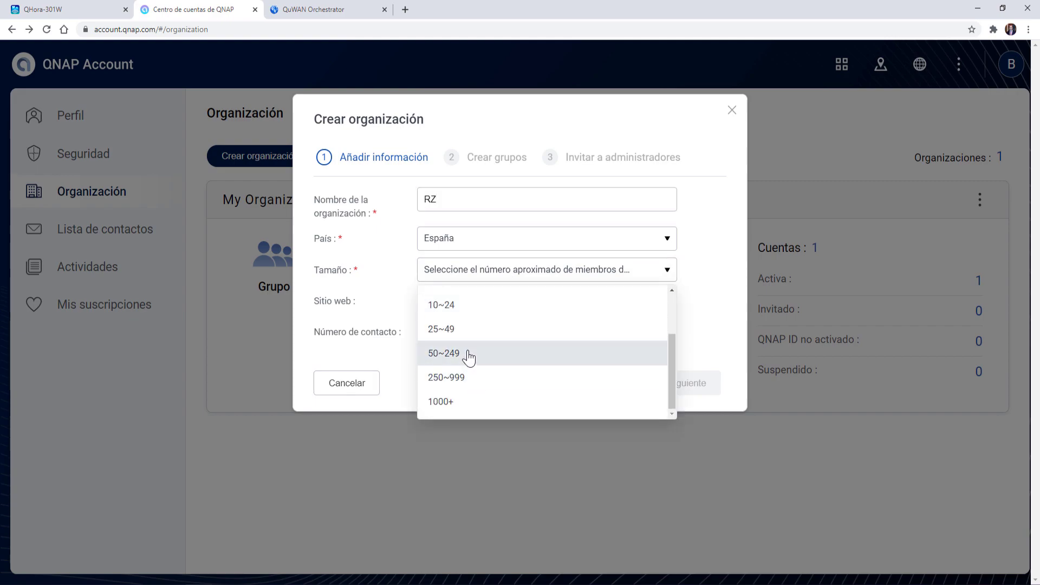
{"action": "left_click", "coordinate": [469, 358]}
{"action": "left_click", "coordinate": [466, 300]}
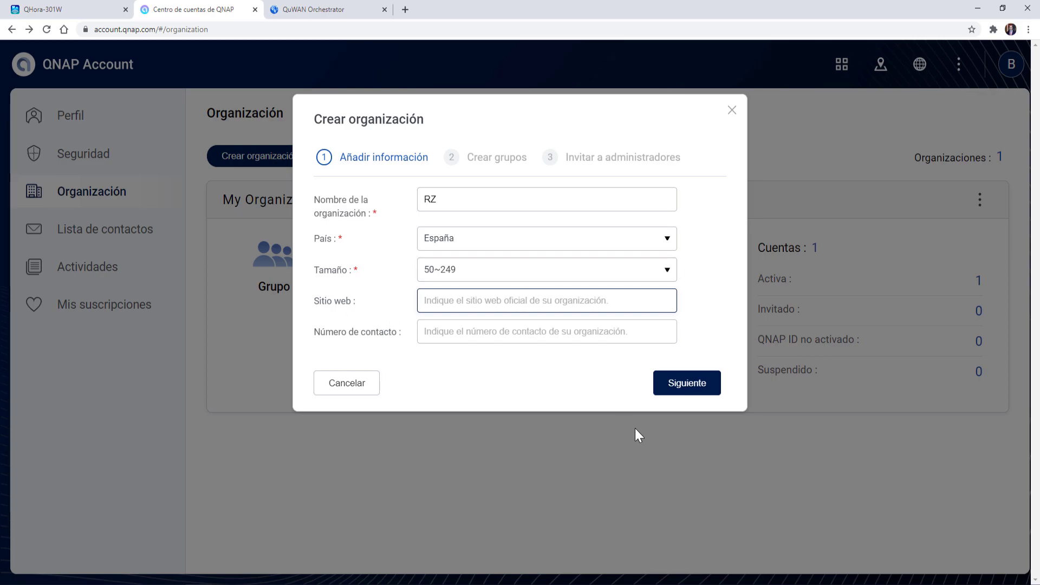
{"action": "left_click", "coordinate": [687, 383]}
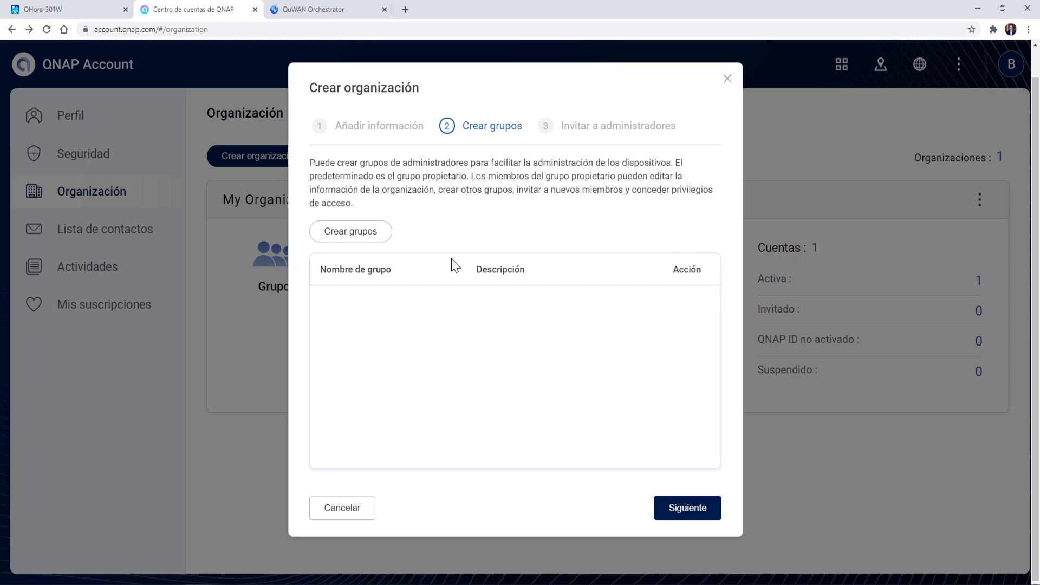
{"action": "left_click", "coordinate": [670, 504]}
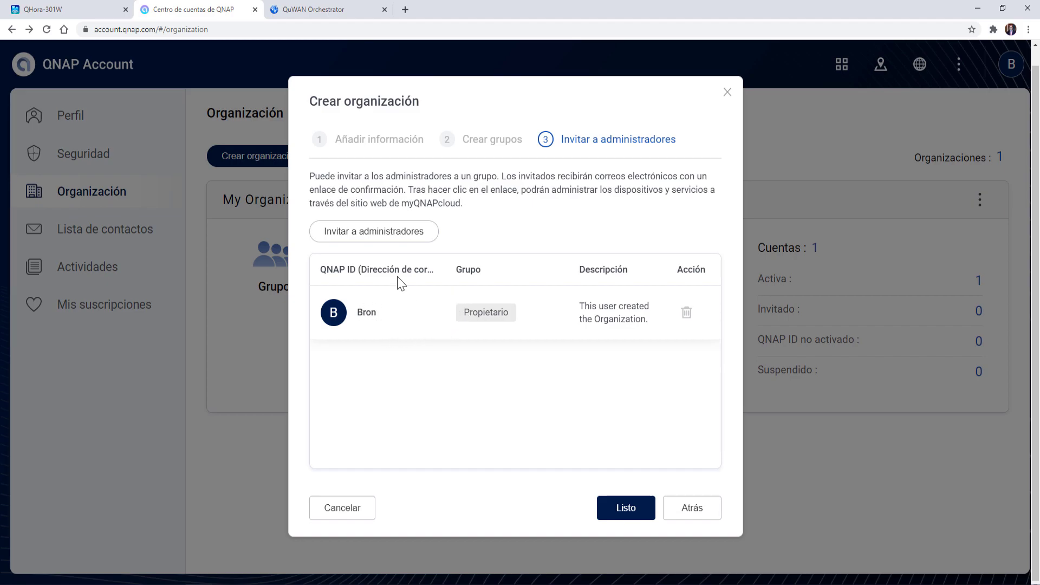
{"action": "left_click", "coordinate": [632, 514]}
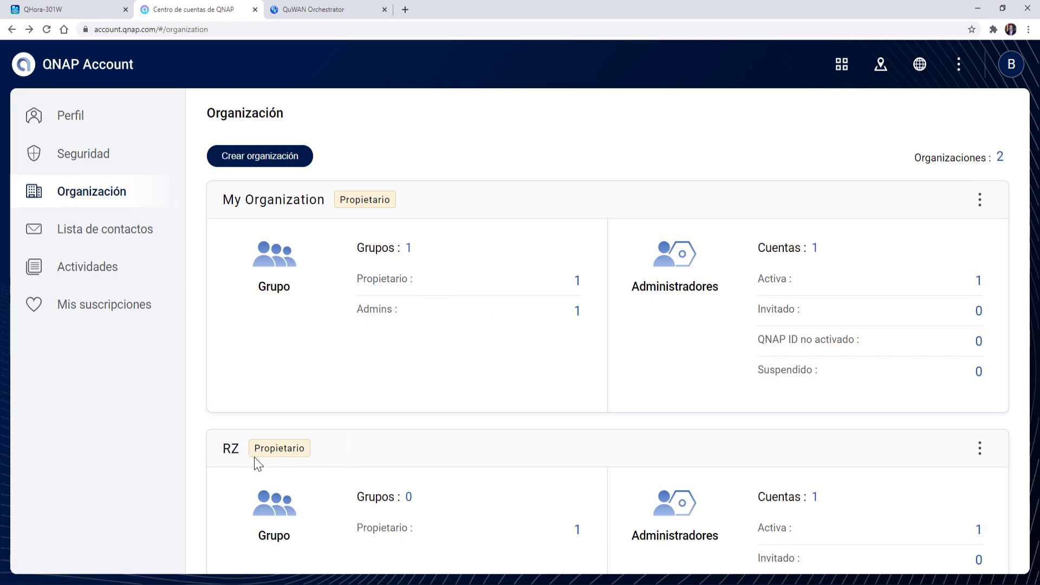
- Inspect the editable details of the RZ organization and leave them without changes
{"action": "left_click", "coordinate": [981, 448]}
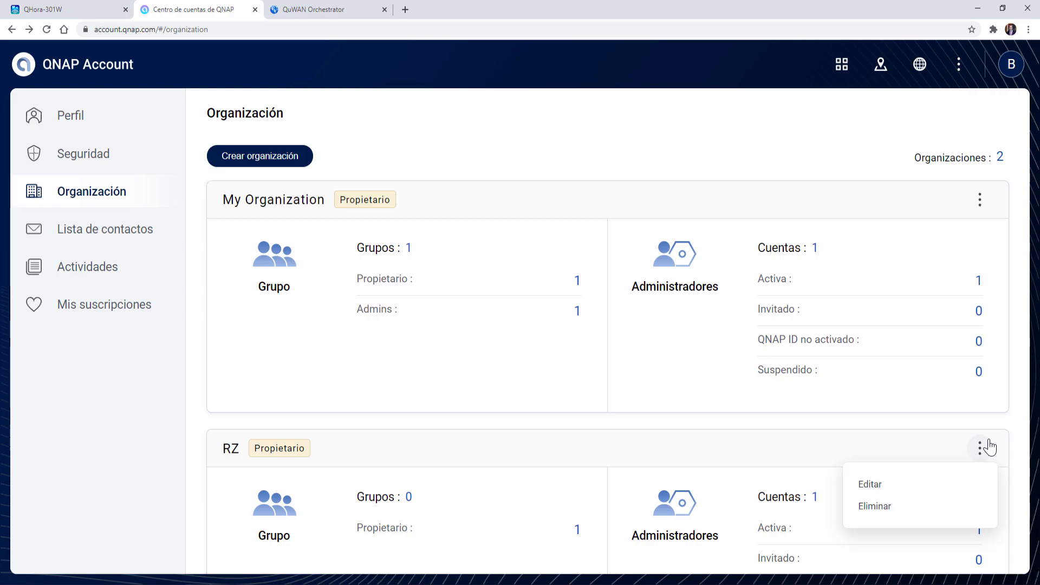
{"action": "left_click", "coordinate": [923, 486]}
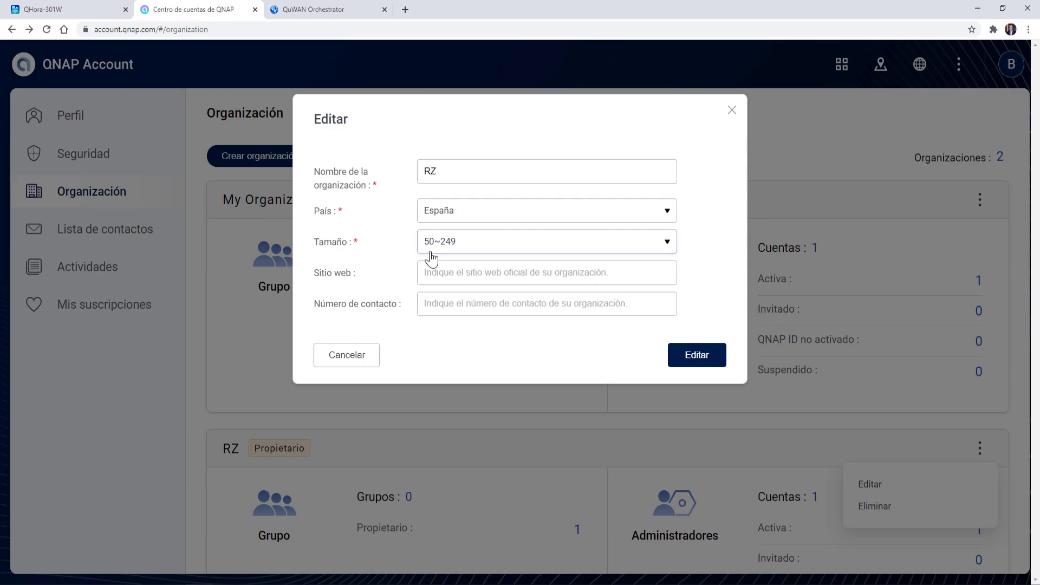
{"action": "key", "text": "Escape"}
- Back in the router's QuWAN configuration, choose the RZ organization, check the available regions and set the location to My Site
{"action": "left_click", "coordinate": [78, 14]}
{"action": "left_click", "coordinate": [354, 213]}
{"action": "left_click", "coordinate": [313, 240]}
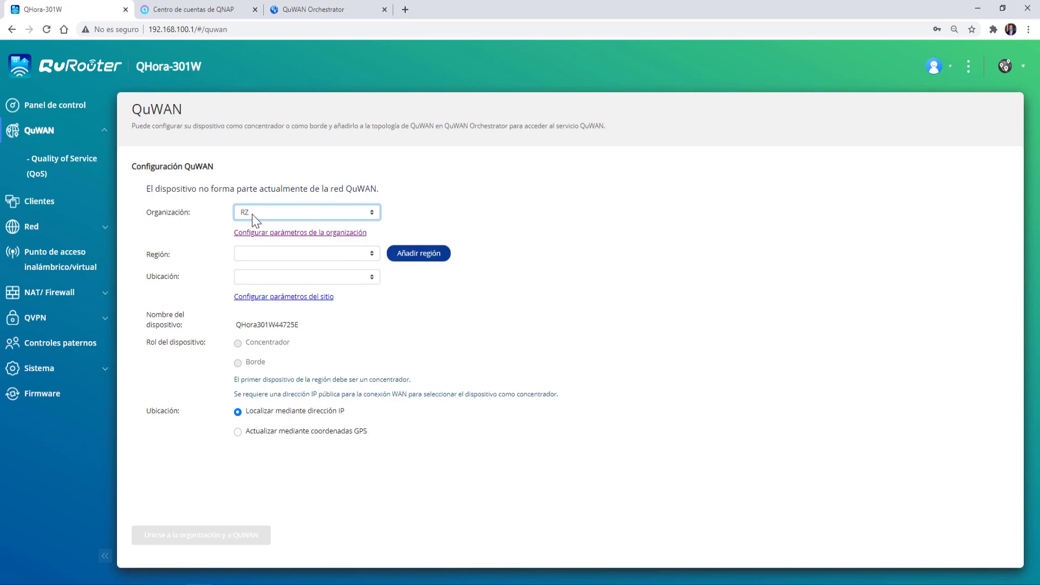
{"action": "left_click", "coordinate": [371, 254]}
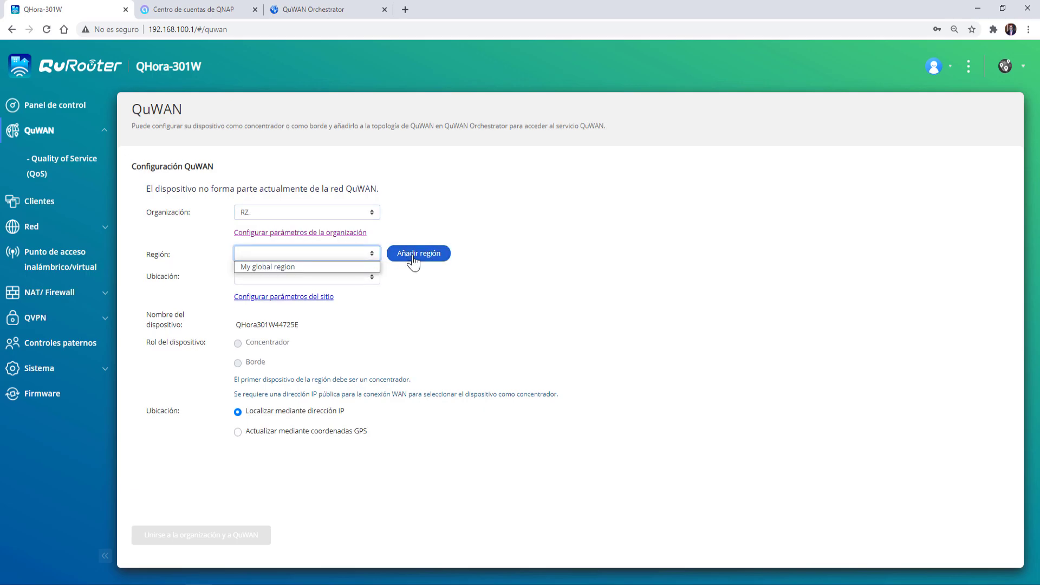
{"action": "left_click", "coordinate": [324, 248]}
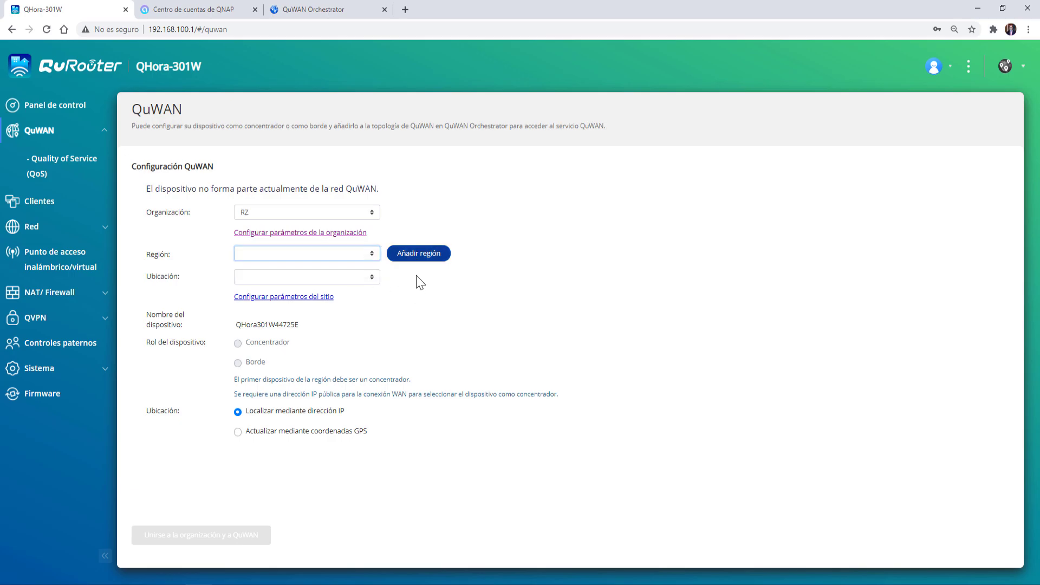
{"action": "left_click", "coordinate": [395, 254]}
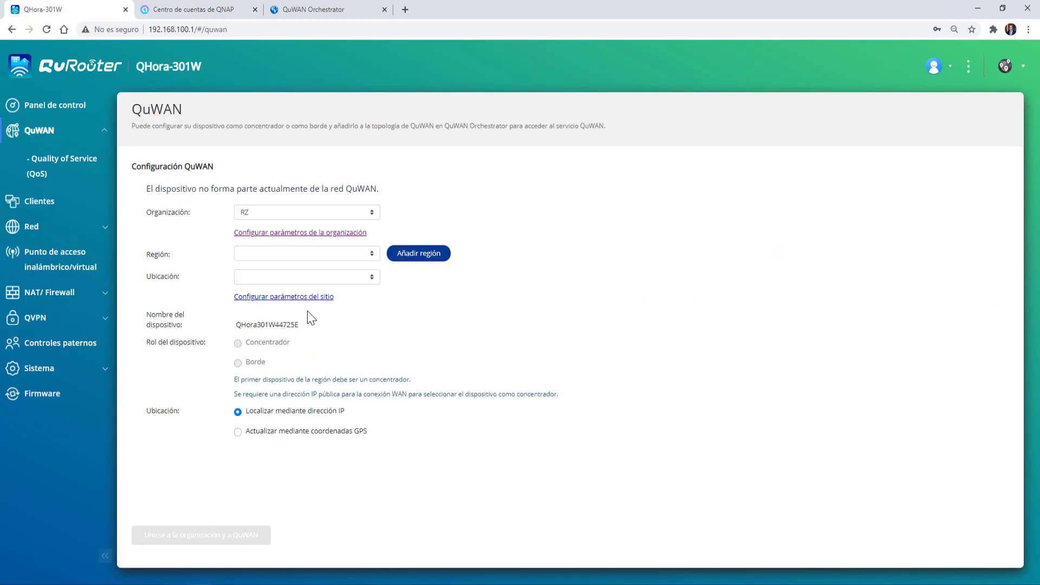
{"action": "left_click", "coordinate": [288, 274]}
{"action": "left_click", "coordinate": [283, 291]}
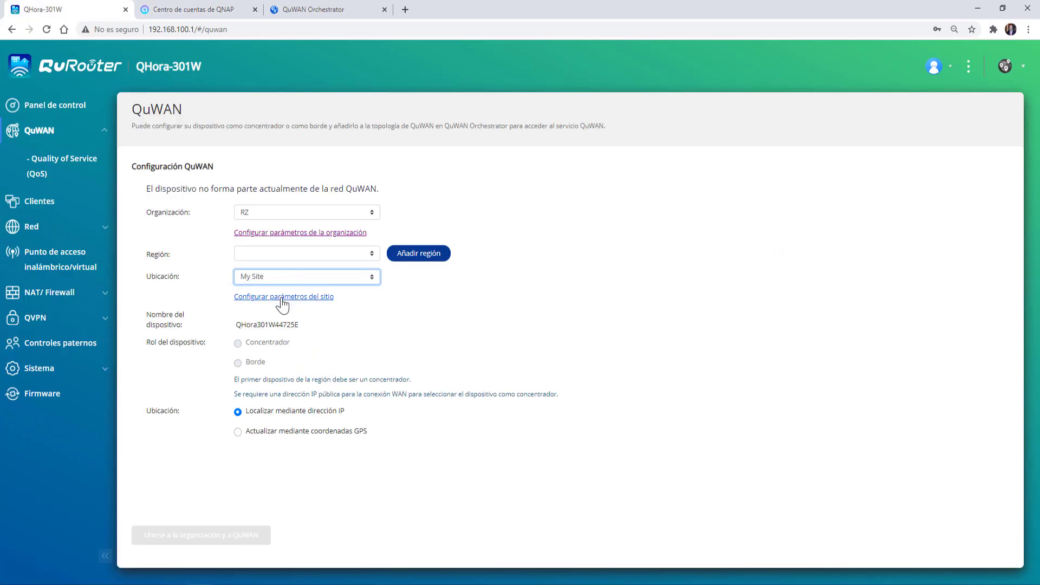
- Examine the groups and locations of the RZ organization through the site parameters, and close that extra page
{"action": "left_click", "coordinate": [282, 298]}
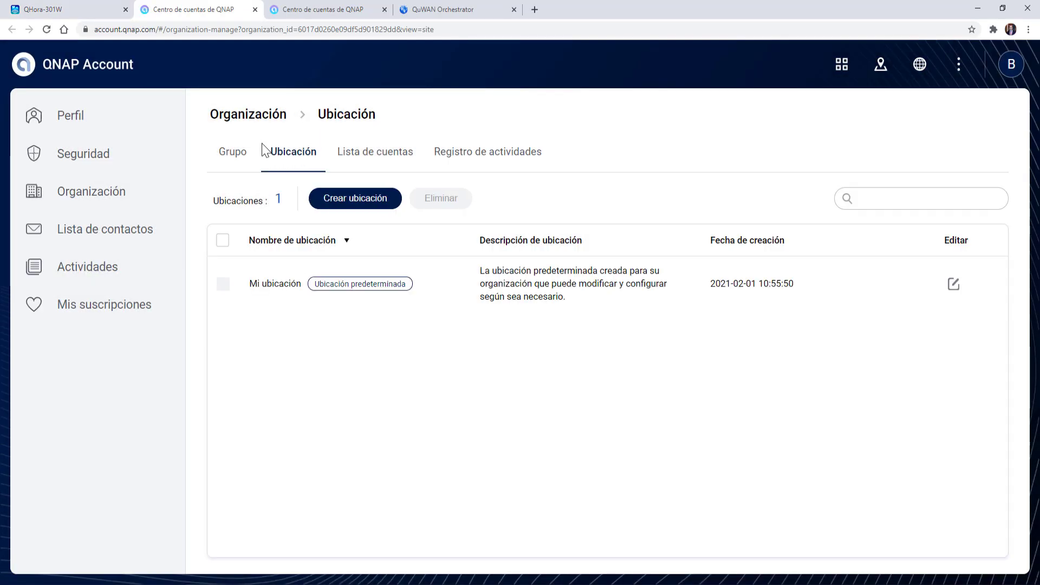
{"action": "left_click", "coordinate": [241, 154]}
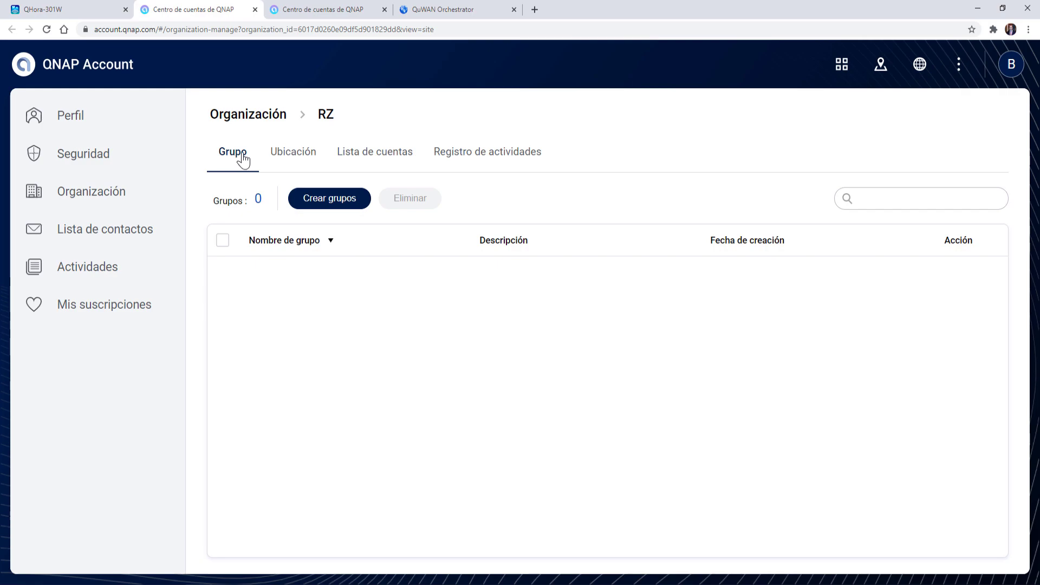
{"action": "left_click", "coordinate": [282, 158]}
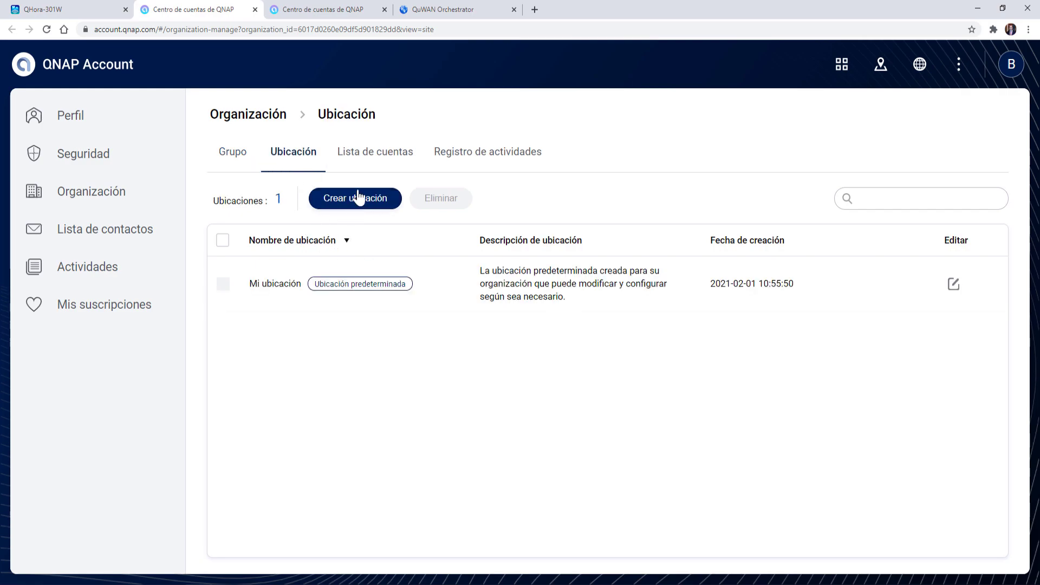
{"action": "left_click", "coordinate": [90, 12]}
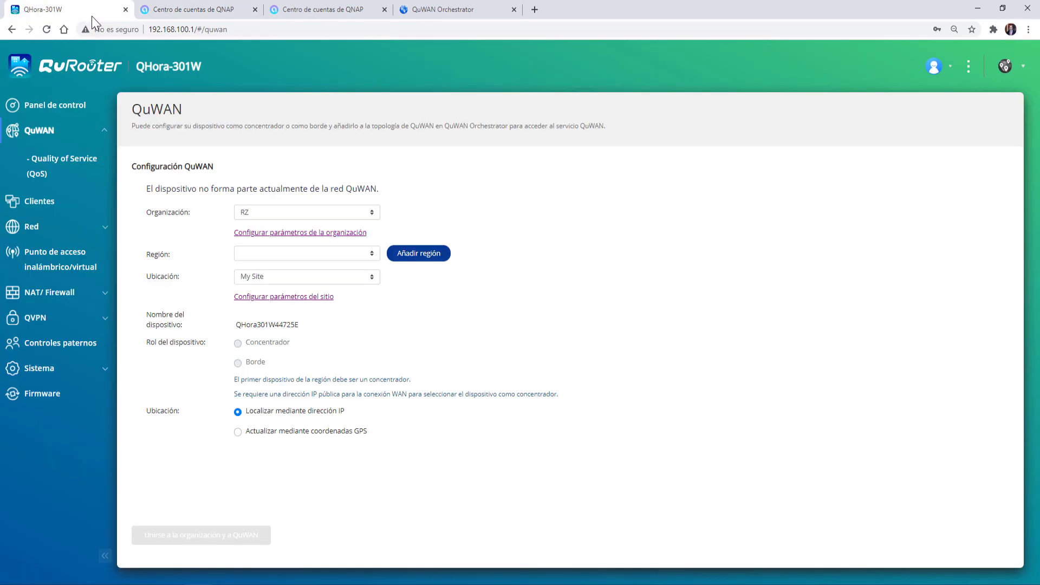
{"action": "left_click", "coordinate": [255, 9]}
{"action": "left_click", "coordinate": [233, 10]}
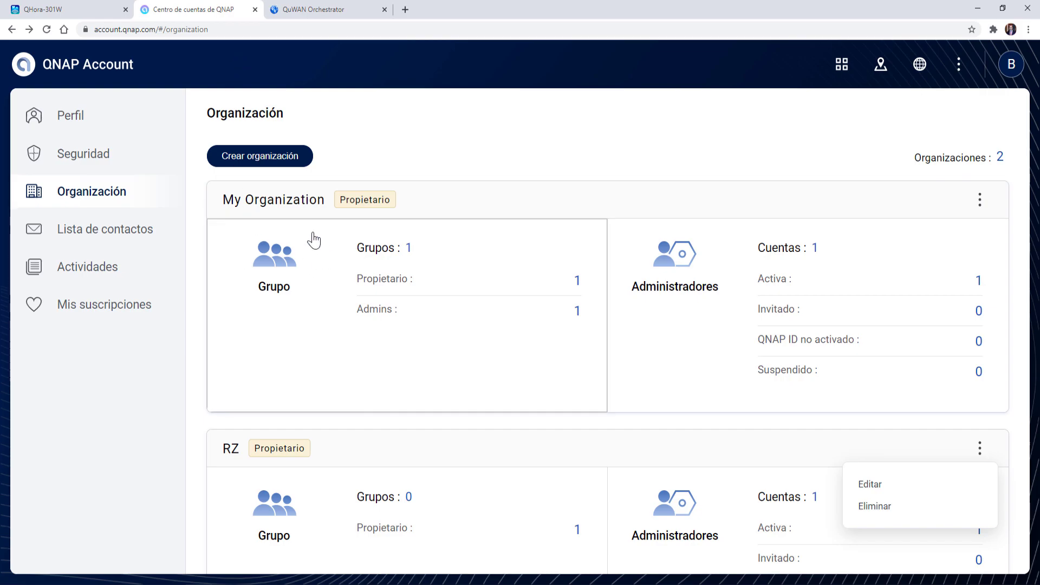
{"action": "left_click", "coordinate": [701, 450]}
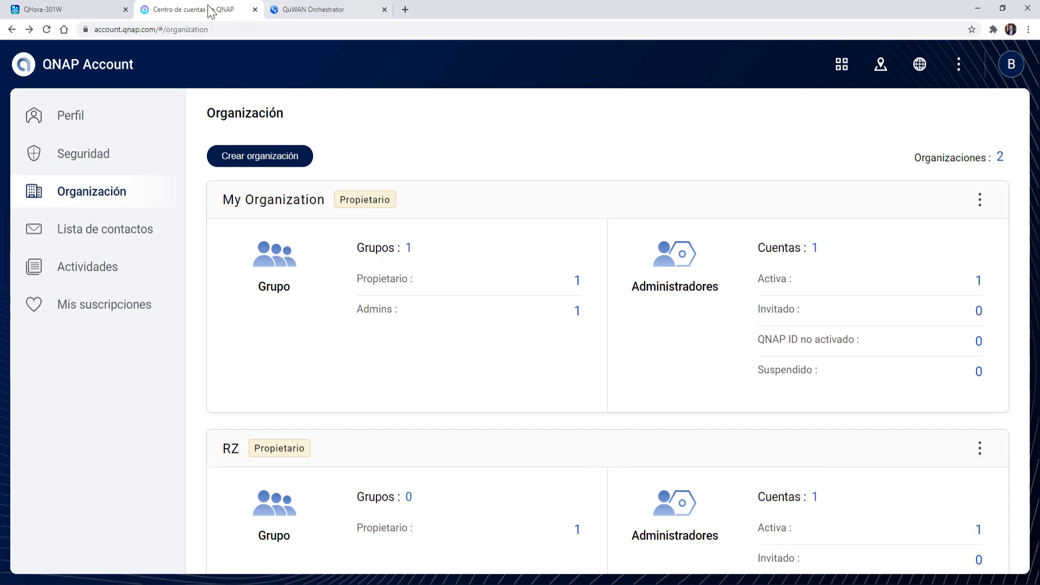
- Return to the router's QuWAN configuration and read the notes on device role requirements
{"action": "left_click", "coordinate": [85, 8]}
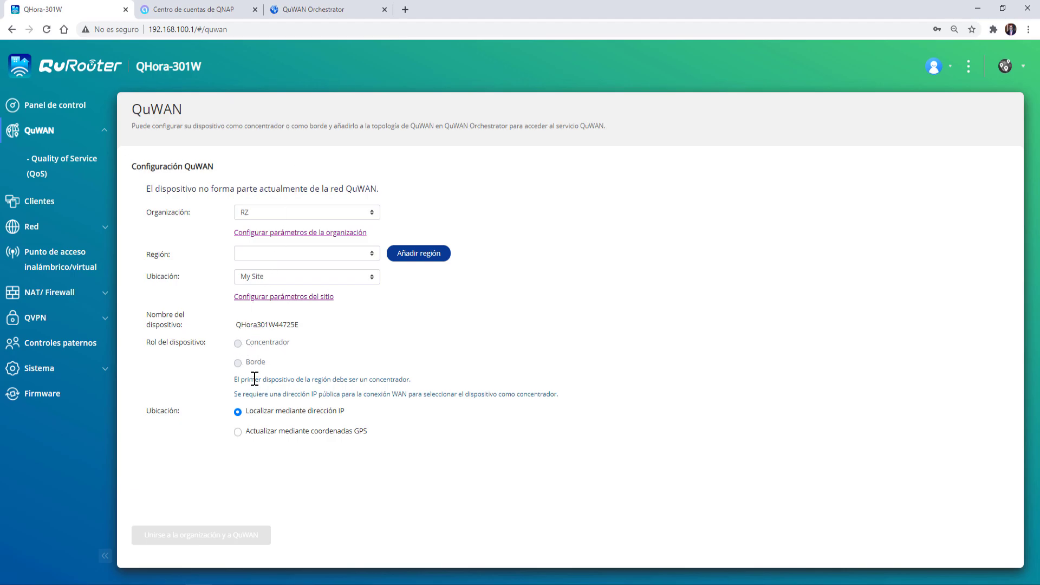
{"action": "left_click_drag", "start_coordinate": [234, 379], "coordinate": [403, 385]}
{"action": "left_click_drag", "start_coordinate": [234, 394], "coordinate": [559, 396]}
{"action": "left_click", "coordinate": [365, 346]}
- Open QuWAN Orchestrator from the QNAP Account applications and close the duplicate Orchestrator page
{"action": "key", "text": "ctrl+Tab"}
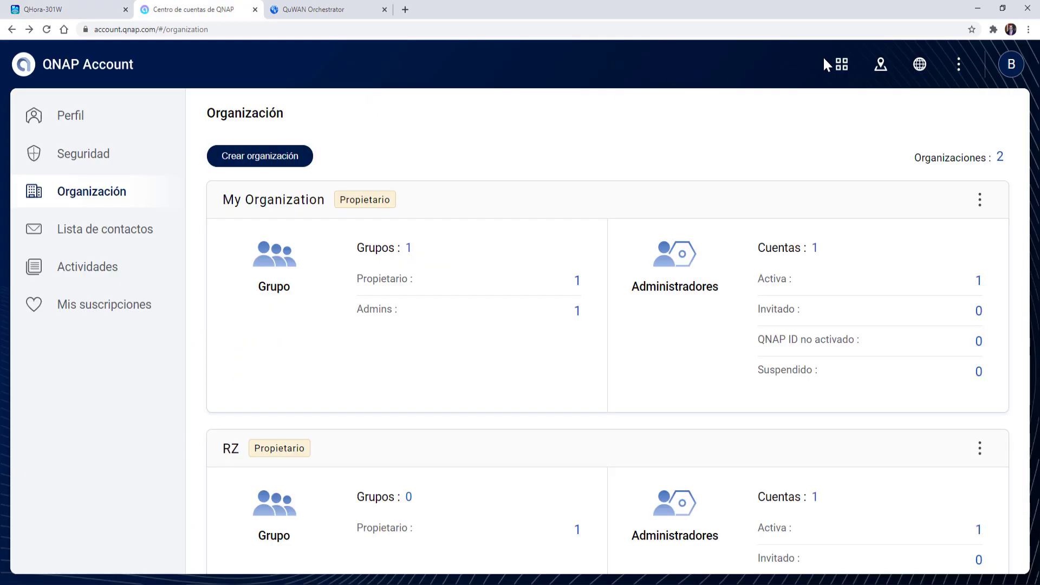
{"action": "left_click", "coordinate": [840, 66]}
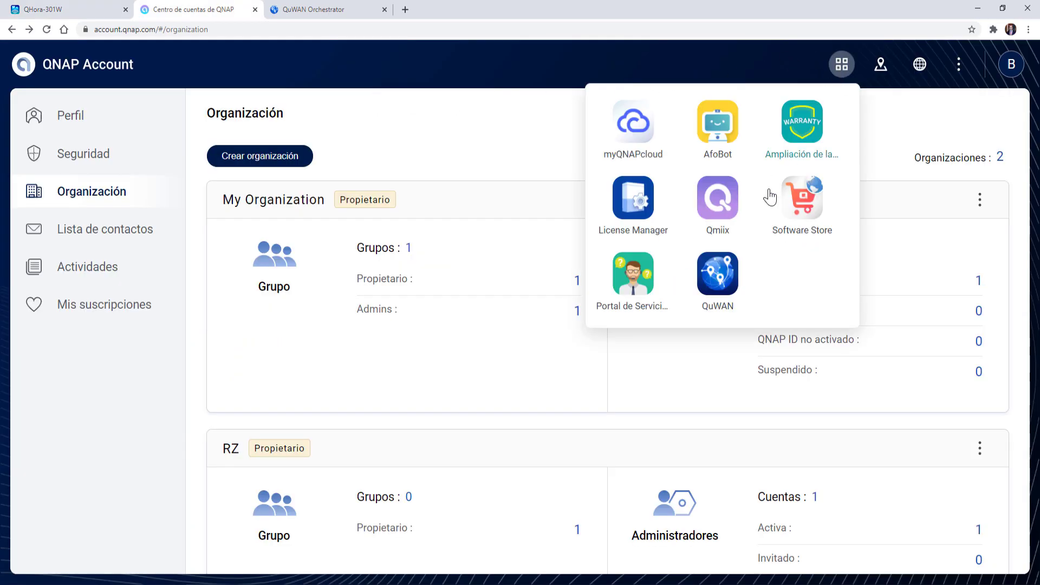
{"action": "left_click", "coordinate": [718, 276]}
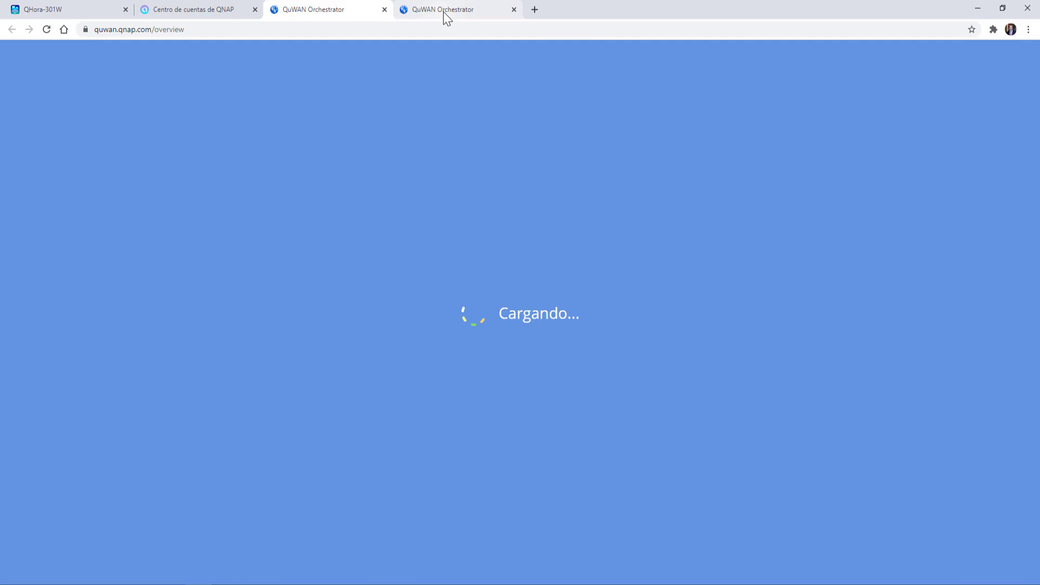
{"action": "middle_click", "coordinate": [443, 11]}
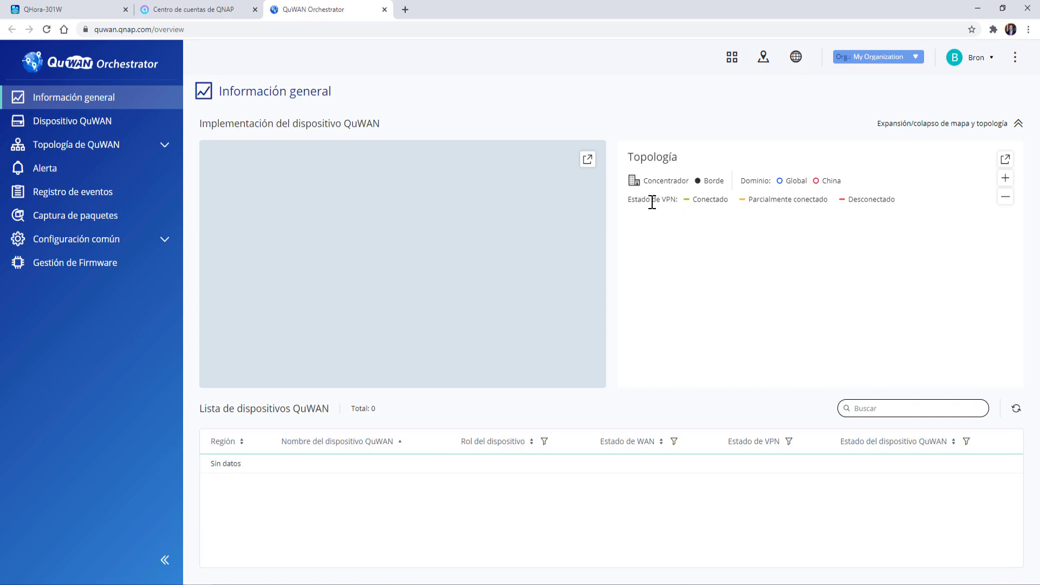
- Examine the VPN status legend in the topology overview and the QuWAN device page for the España region
{"action": "left_click_drag", "start_coordinate": [636, 200], "coordinate": [850, 200]}
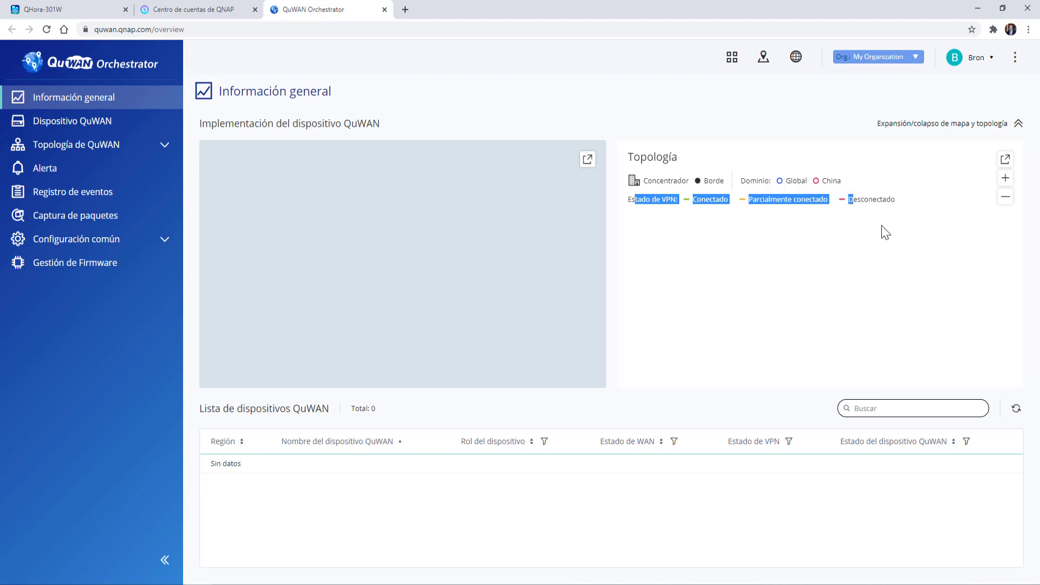
{"action": "left_click", "coordinate": [100, 125]}
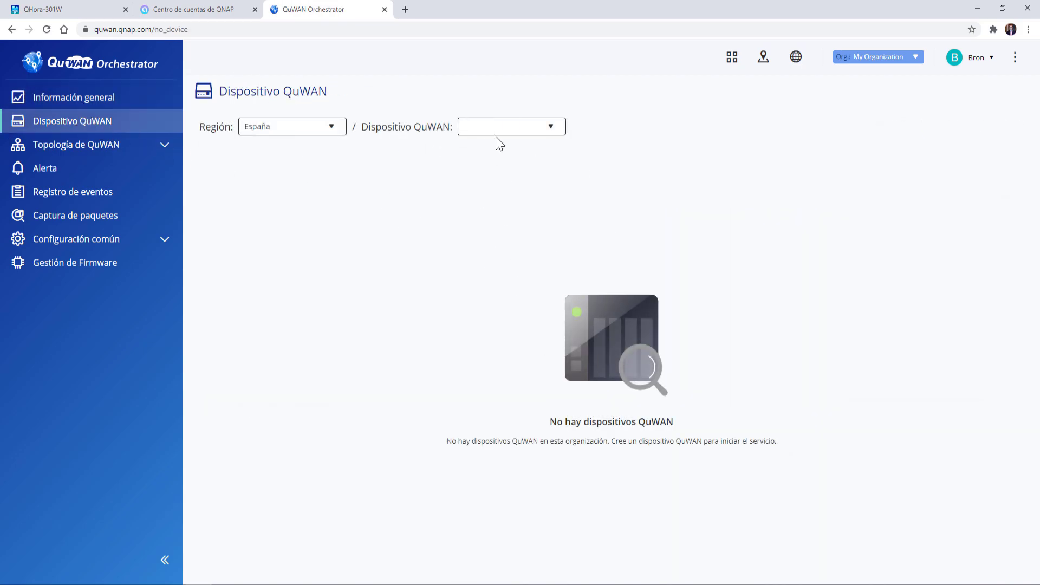
{"action": "left_click", "coordinate": [508, 131]}
- Switch to the router's administration and check its WAN IP address against the public IP requirement in the QuWAN configuration
{"action": "left_click", "coordinate": [64, 9]}
{"action": "left_click", "coordinate": [51, 109]}
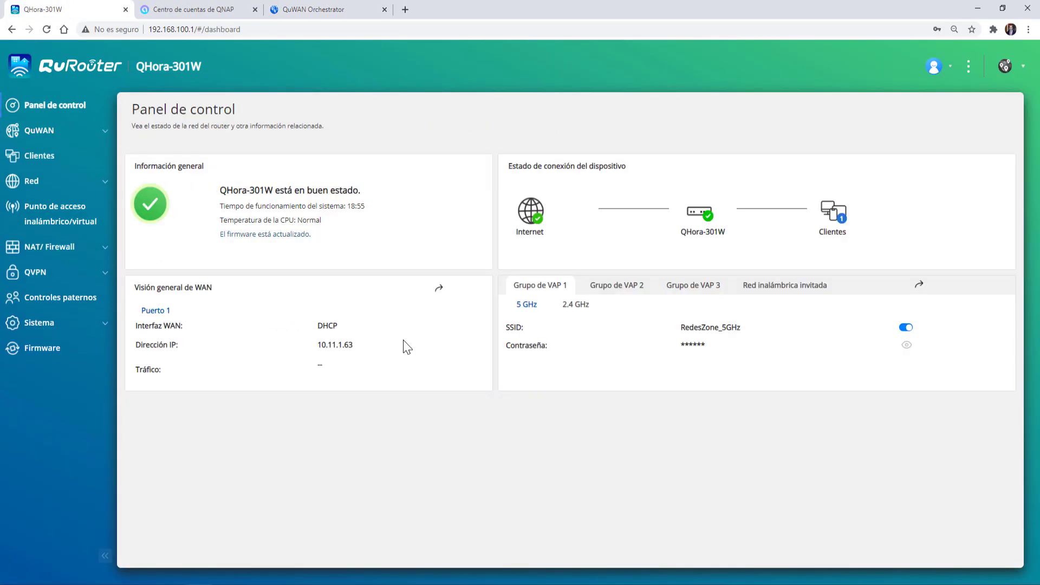
{"action": "left_click_drag", "start_coordinate": [318, 345], "coordinate": [367, 345]}
{"action": "left_click", "coordinate": [53, 133]}
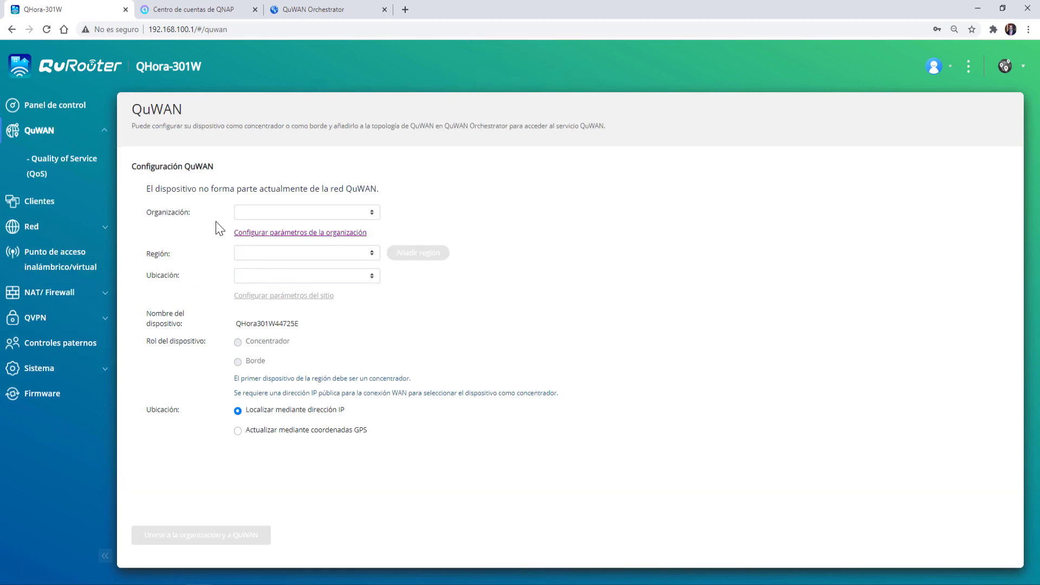
{"action": "left_click_drag", "start_coordinate": [291, 394], "coordinate": [371, 393]}
{"action": "left_click", "coordinate": [369, 389]}
- Switch to QuWAN Orchestrator and examine the topology configuration, inter-domain link configuration and IP/subnet summary
{"action": "left_click", "coordinate": [302, 12]}
{"action": "left_click", "coordinate": [113, 154]}
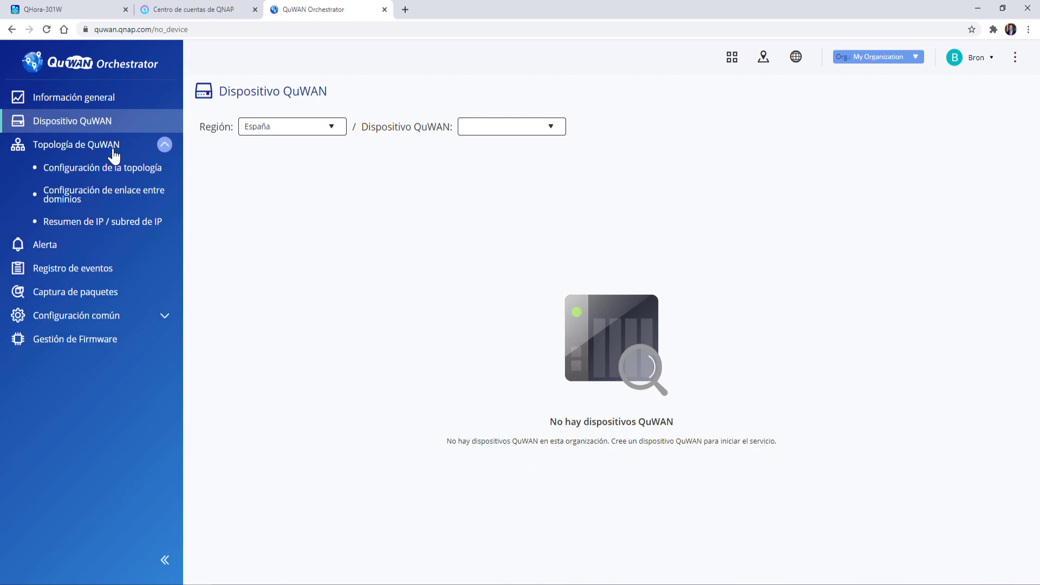
{"action": "left_click", "coordinate": [111, 169]}
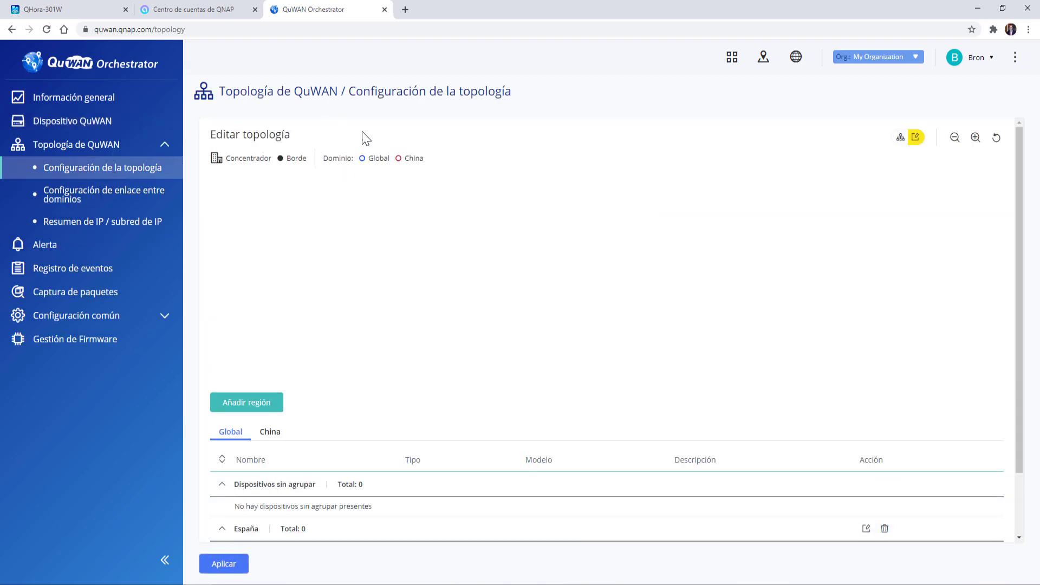
{"action": "scroll", "coordinate": [242, 379], "scroll_direction": "down", "scroll_amount": 2}
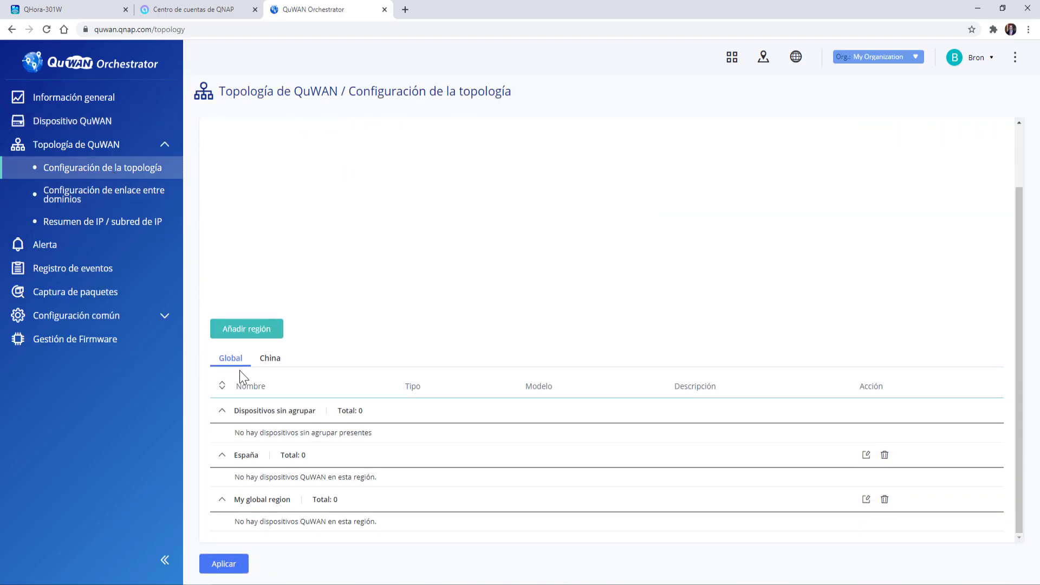
{"action": "left_click", "coordinate": [117, 202]}
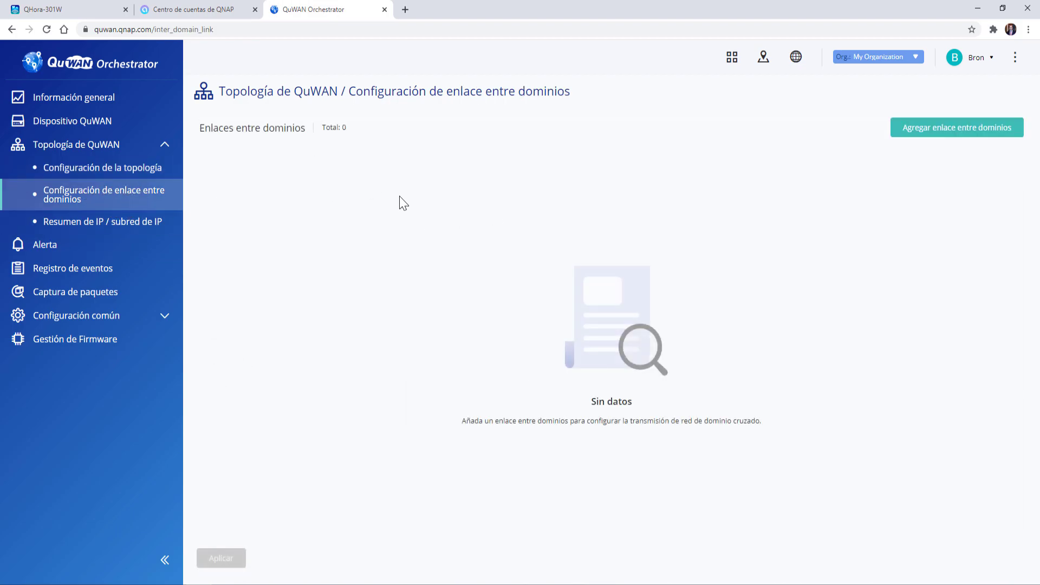
{"action": "left_click", "coordinate": [84, 223]}
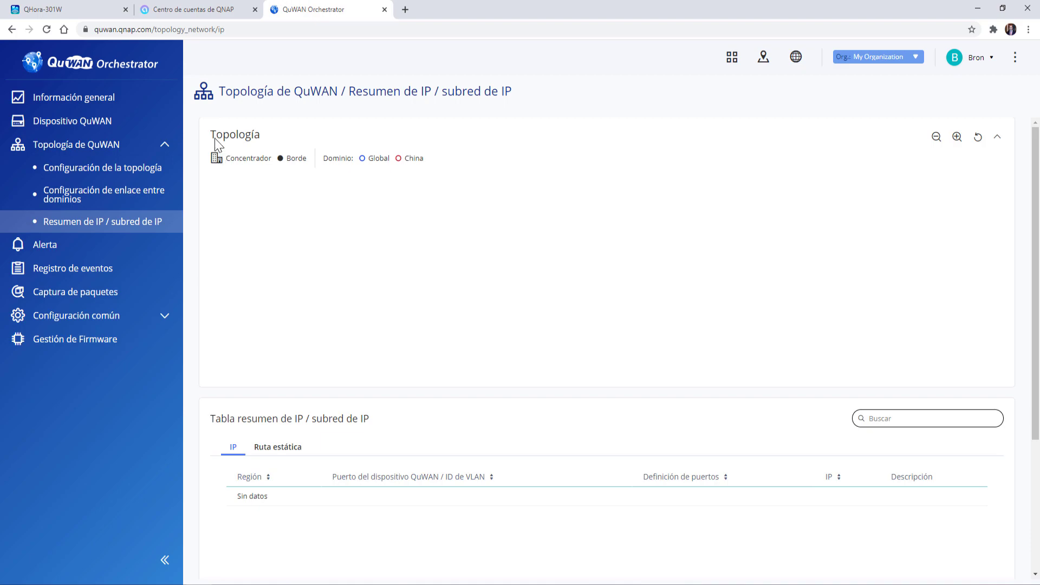
{"action": "scroll", "coordinate": [395, 447], "scroll_direction": "down", "scroll_amount": 3}
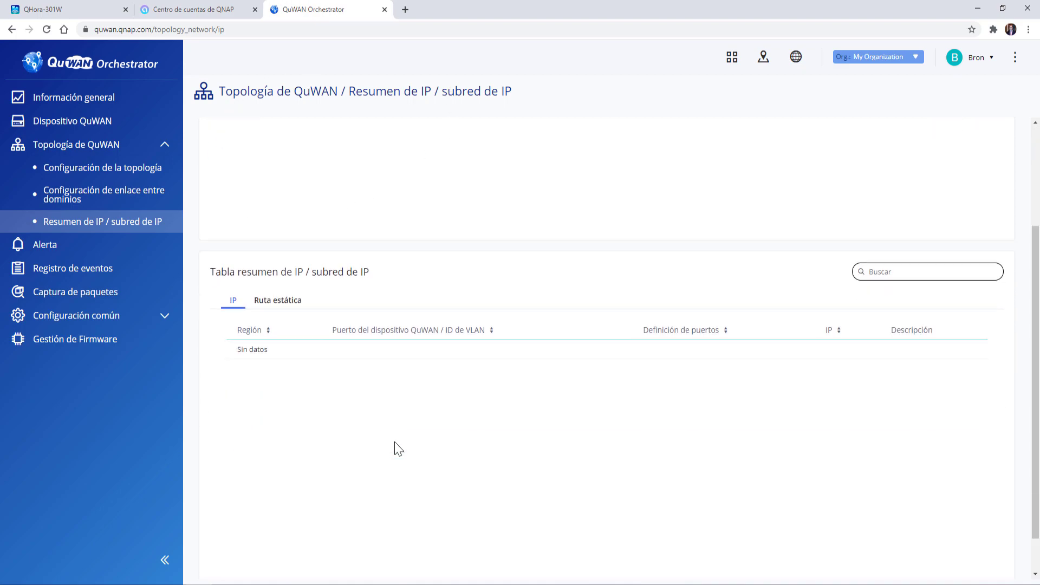
{"action": "scroll", "coordinate": [399, 449], "scroll_direction": "down", "scroll_amount": 1}
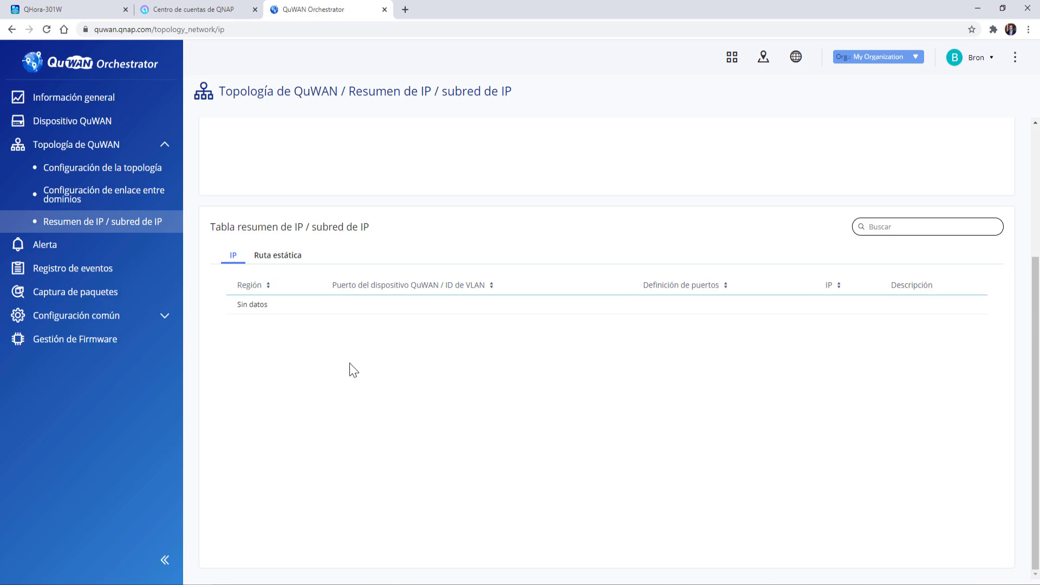
- Look through the Orchestrator's alerts, event log, packet capture and common segment settings
{"action": "left_click", "coordinate": [91, 251]}
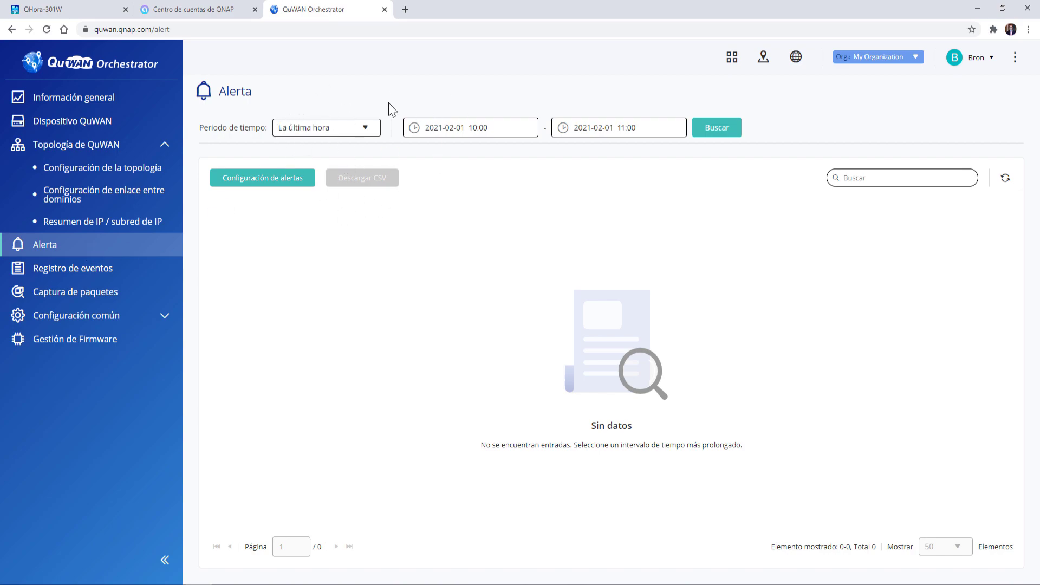
{"action": "left_click", "coordinate": [74, 280]}
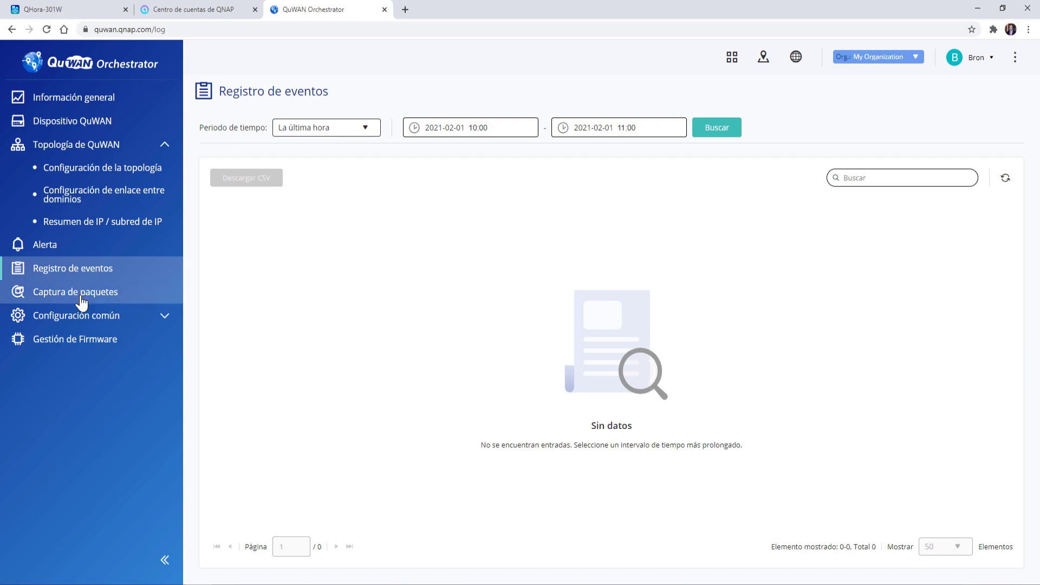
{"action": "left_click", "coordinate": [83, 297]}
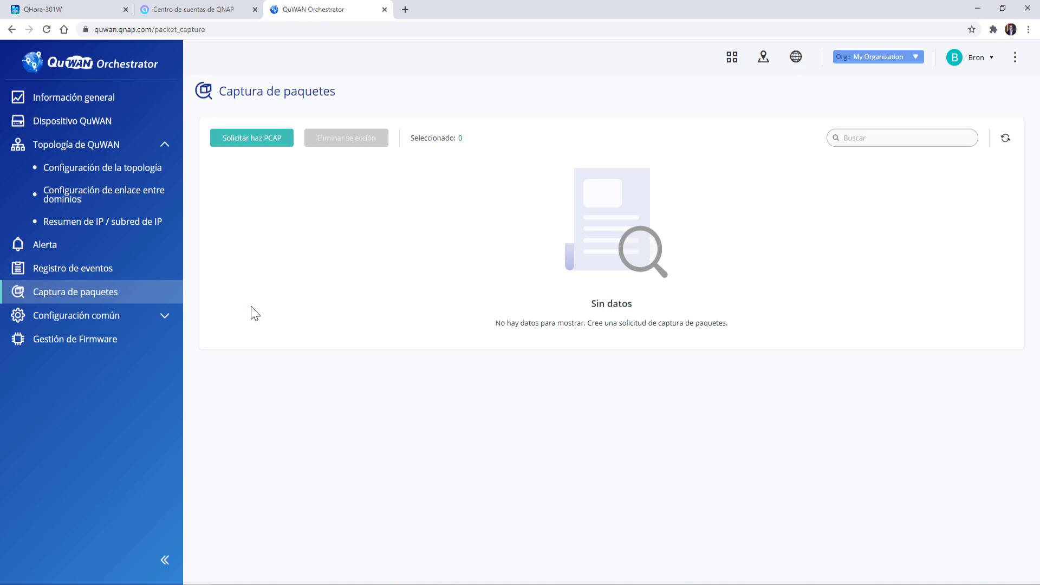
{"action": "left_click", "coordinate": [130, 319]}
{"action": "left_click", "coordinate": [82, 341]}
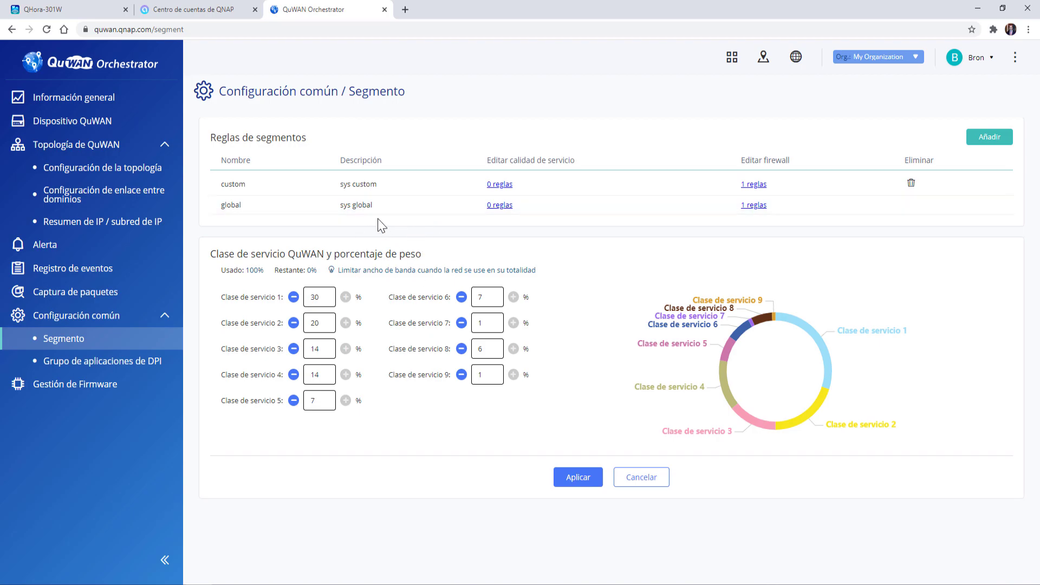
- Switch to the router's administration, read its Quality of Service page and follow it to the QuWAN configuration
{"action": "left_click", "coordinate": [94, 11]}
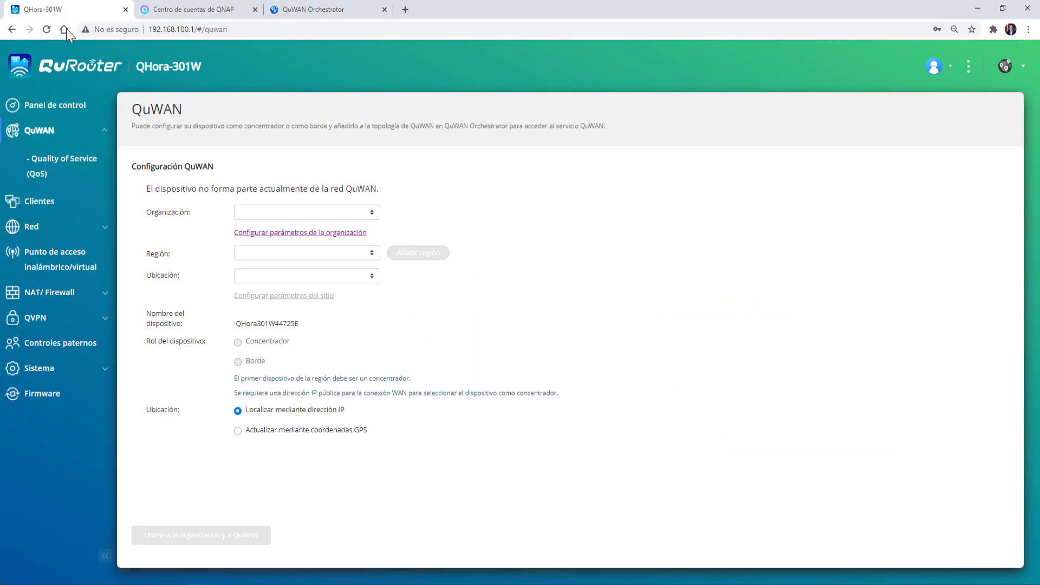
{"action": "left_click", "coordinate": [57, 172]}
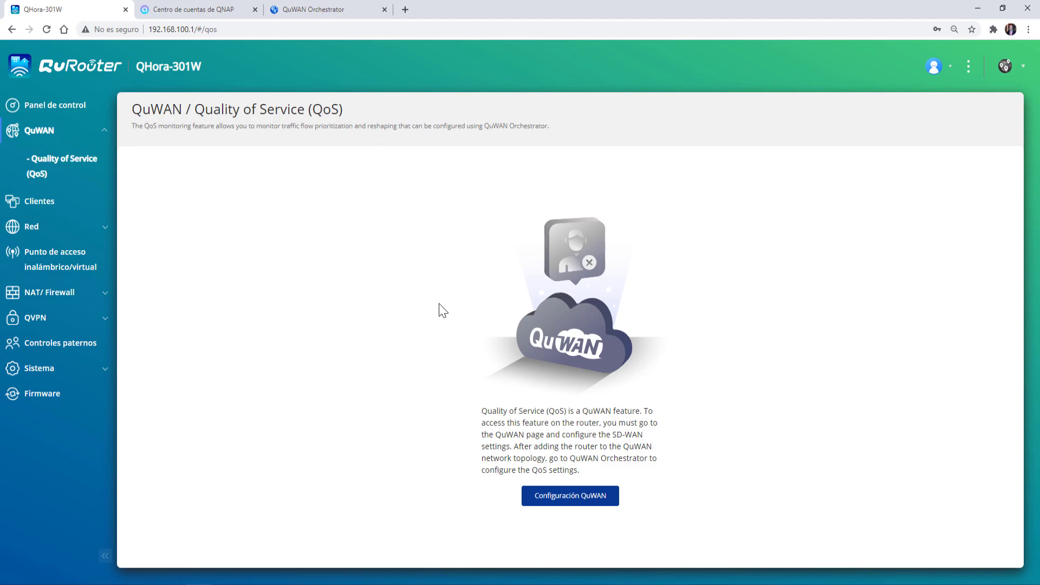
{"action": "left_click", "coordinate": [571, 501]}
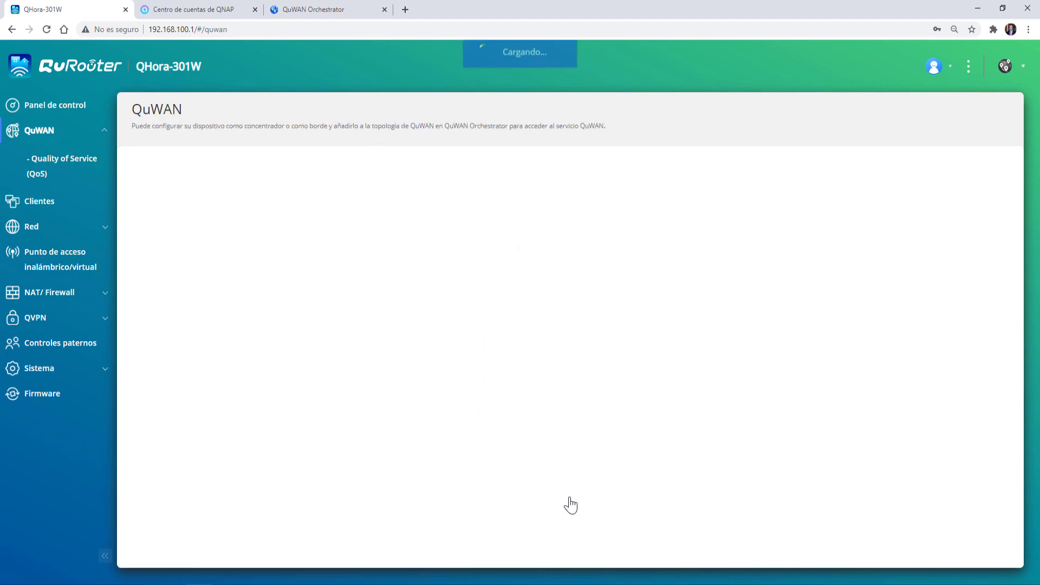
- Switch to QuWAN Orchestrator, examine the DPI application groups and firmware management, and return to the general overview
{"action": "left_click", "coordinate": [312, 10]}
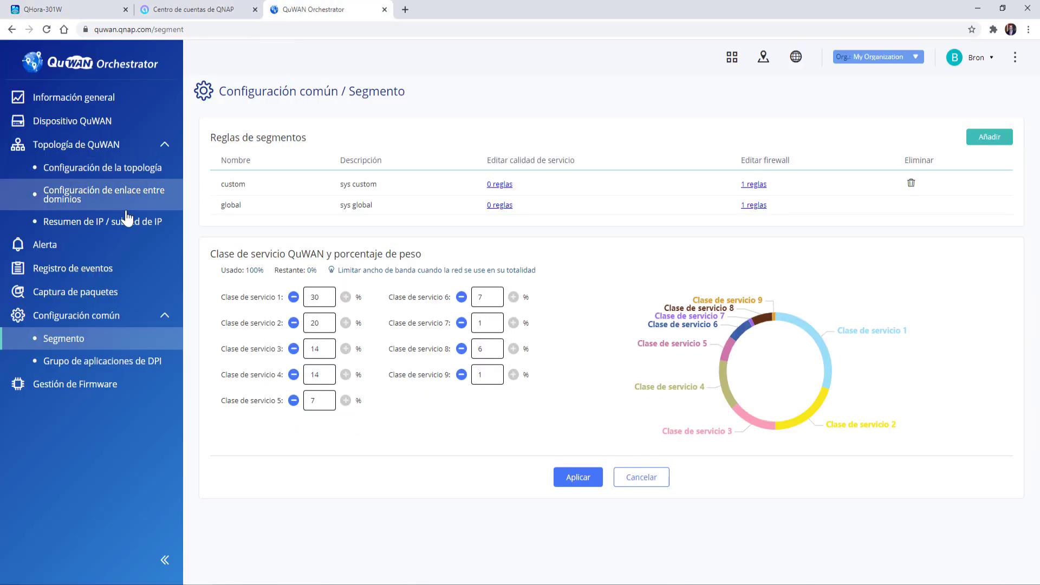
{"action": "left_click", "coordinate": [120, 362]}
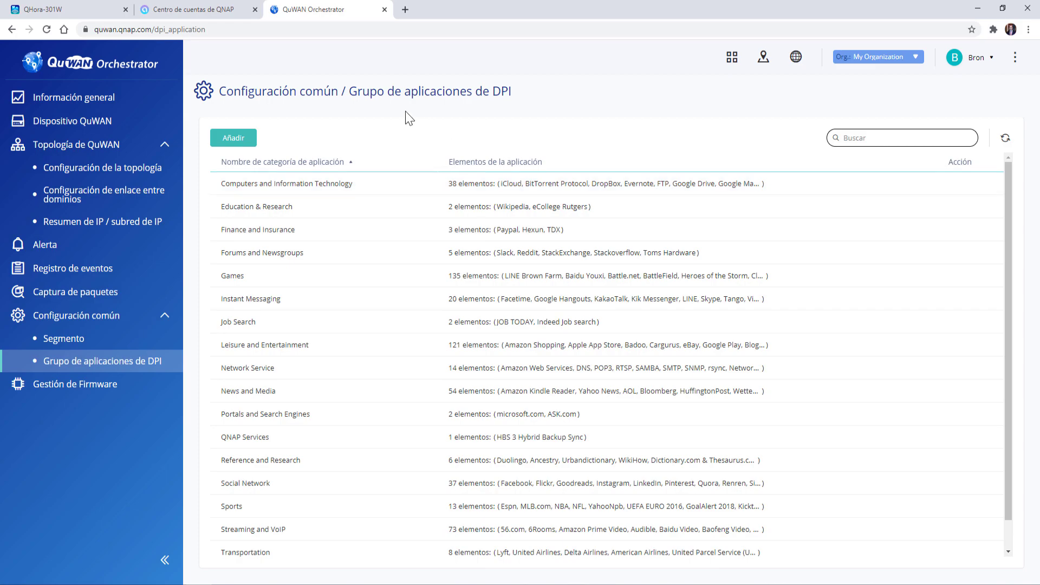
{"action": "left_click", "coordinate": [93, 385]}
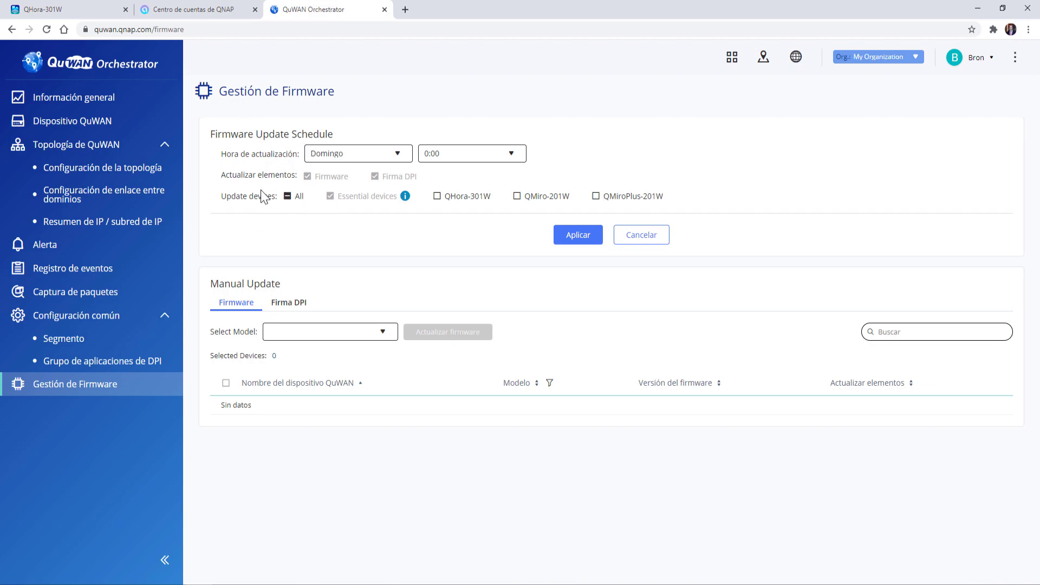
{"action": "left_click", "coordinate": [108, 100]}
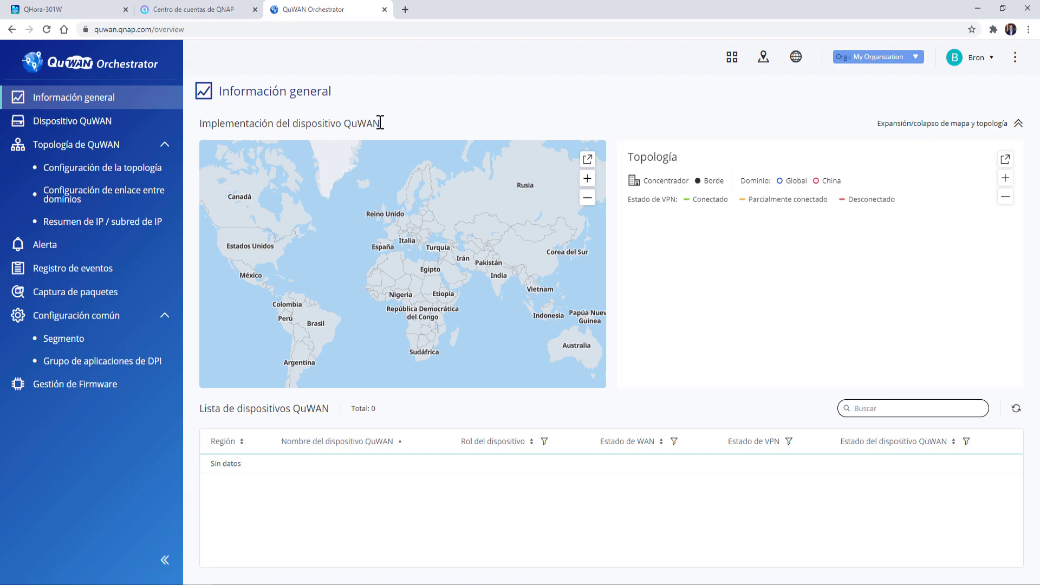
- Return to the router's QuWAN configuration and close the QuWAN Orchestrator and QNAP Account Center pages
{"action": "left_click", "coordinate": [85, 12]}
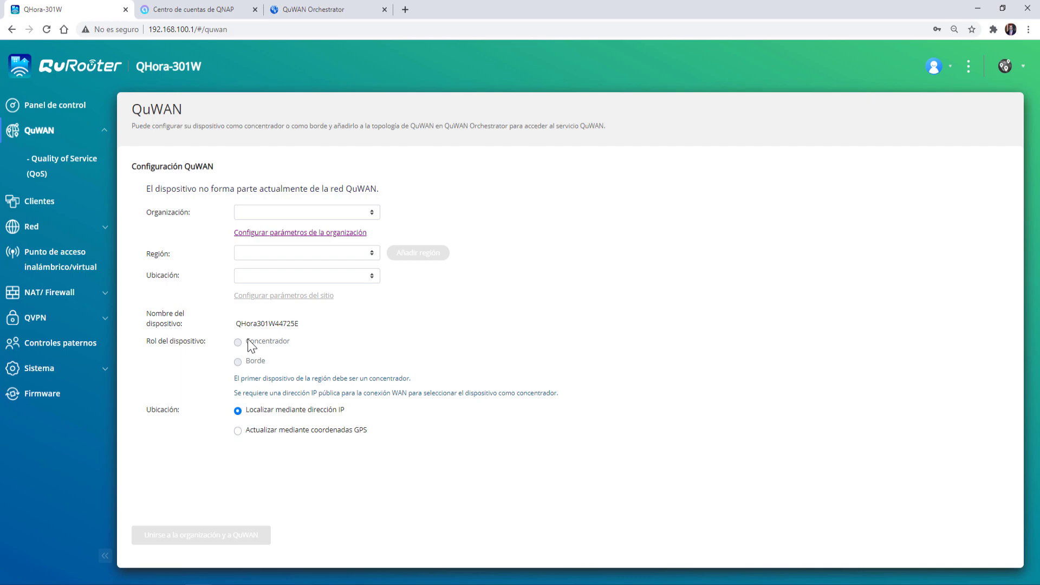
{"action": "middle_click", "coordinate": [296, 10]}
{"action": "middle_click", "coordinate": [217, 9]}
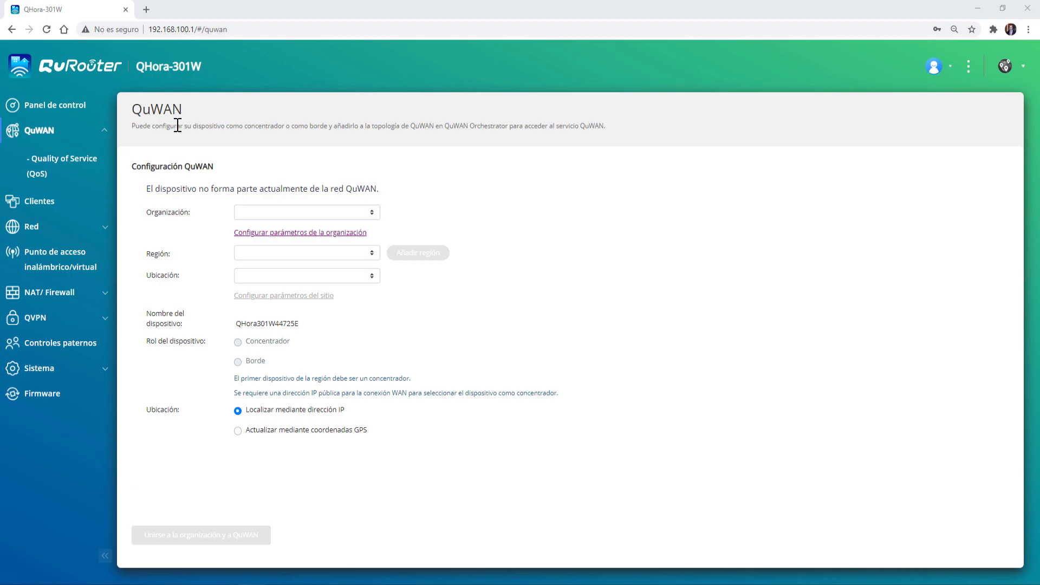
- Examine the router's list of connected clients and its block list
{"action": "left_click", "coordinate": [47, 204]}
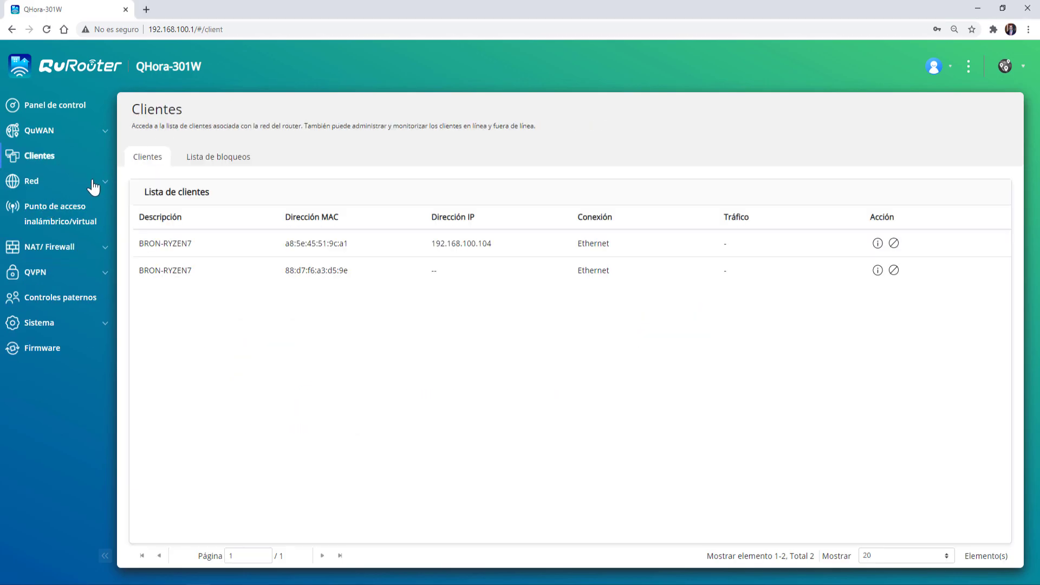
{"action": "left_click_drag", "start_coordinate": [138, 246], "coordinate": [936, 355]}
{"action": "left_click", "coordinate": [939, 358]}
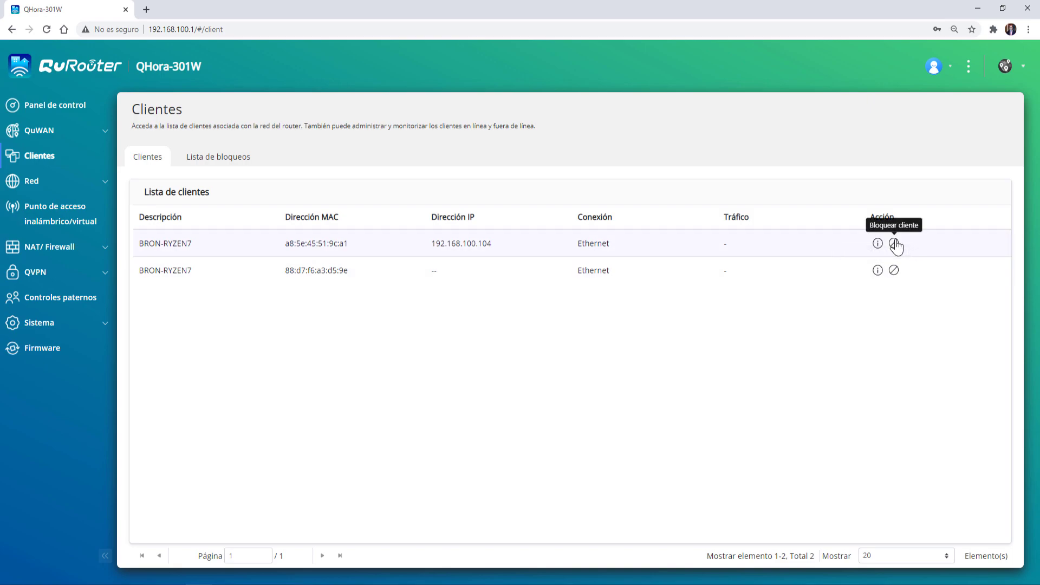
{"action": "left_click", "coordinate": [203, 163]}
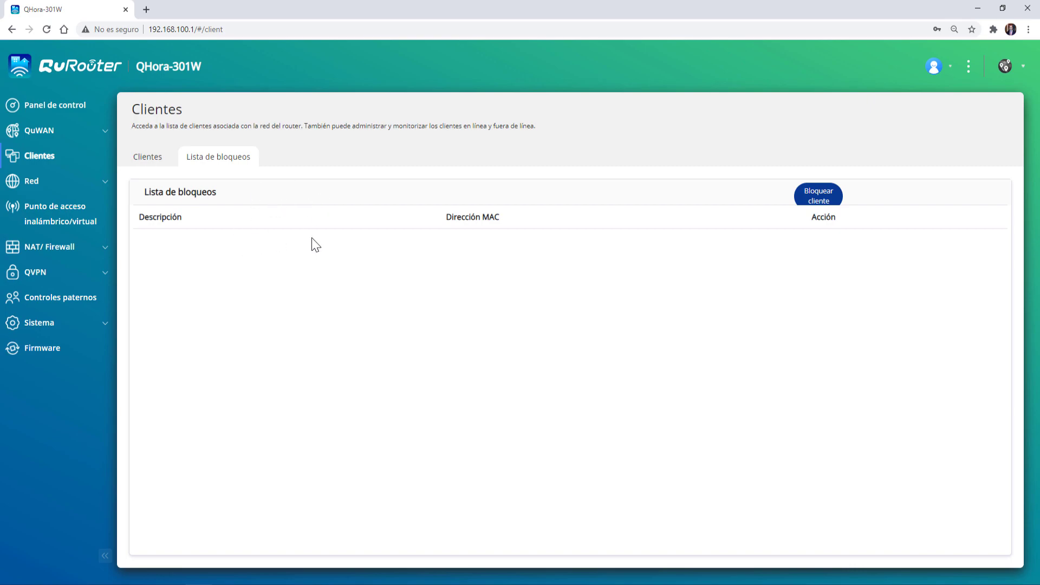
- Open the network port definitions, examine port 1's PPPoE, static IP and MTU settings, and leave without saving
{"action": "left_click", "coordinate": [51, 187]}
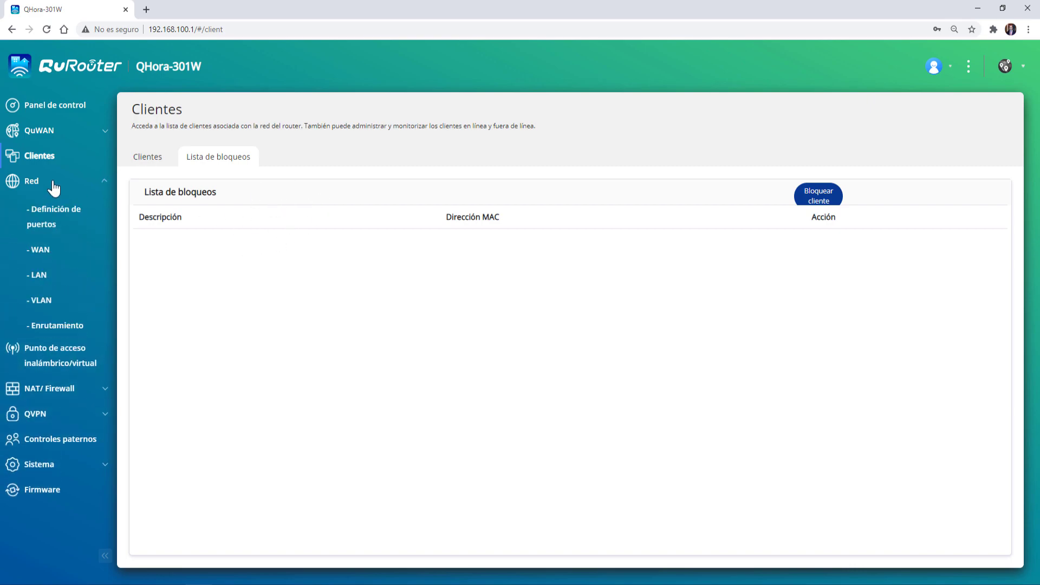
{"action": "left_click", "coordinate": [64, 216]}
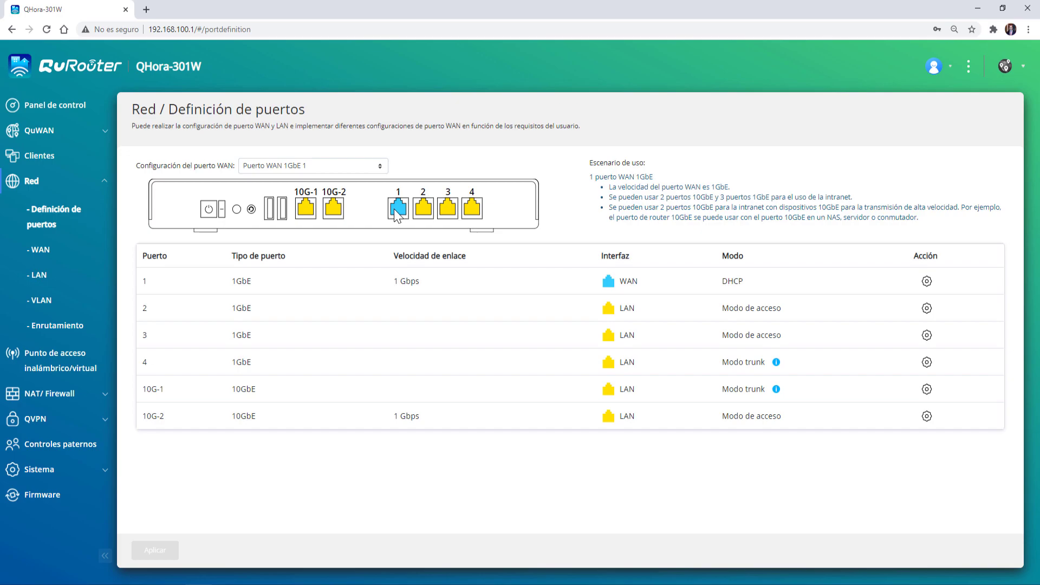
{"action": "left_click", "coordinate": [925, 282]}
{"action": "left_click", "coordinate": [521, 258]}
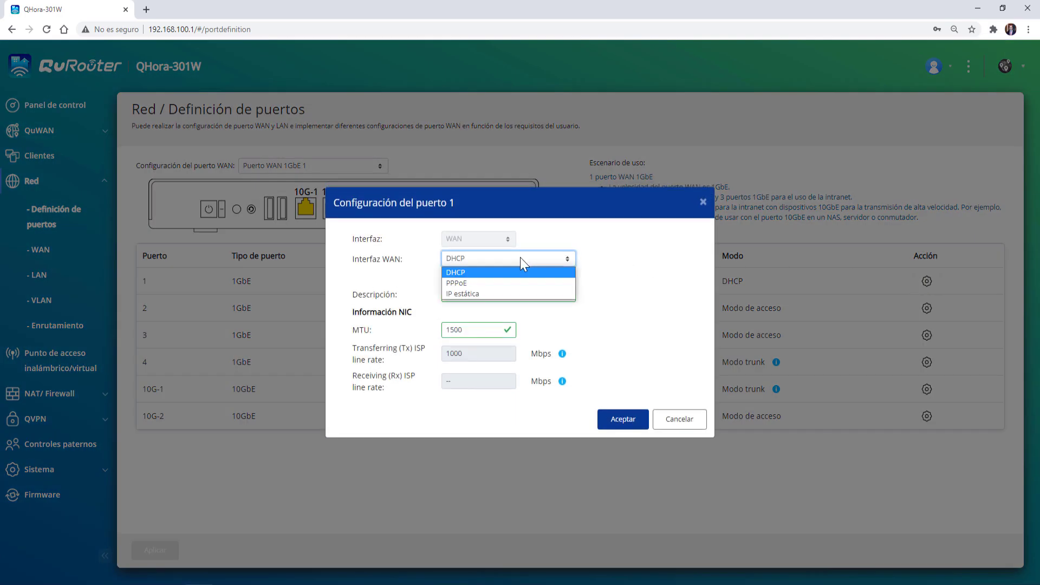
{"action": "left_click", "coordinate": [482, 283]}
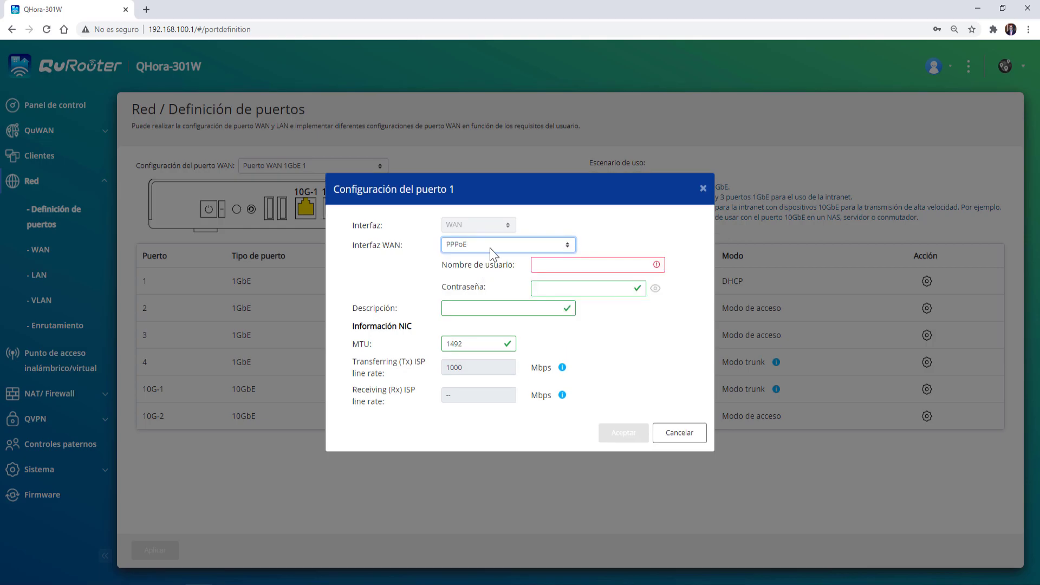
{"action": "left_click", "coordinate": [489, 246]}
{"action": "left_click", "coordinate": [480, 281]}
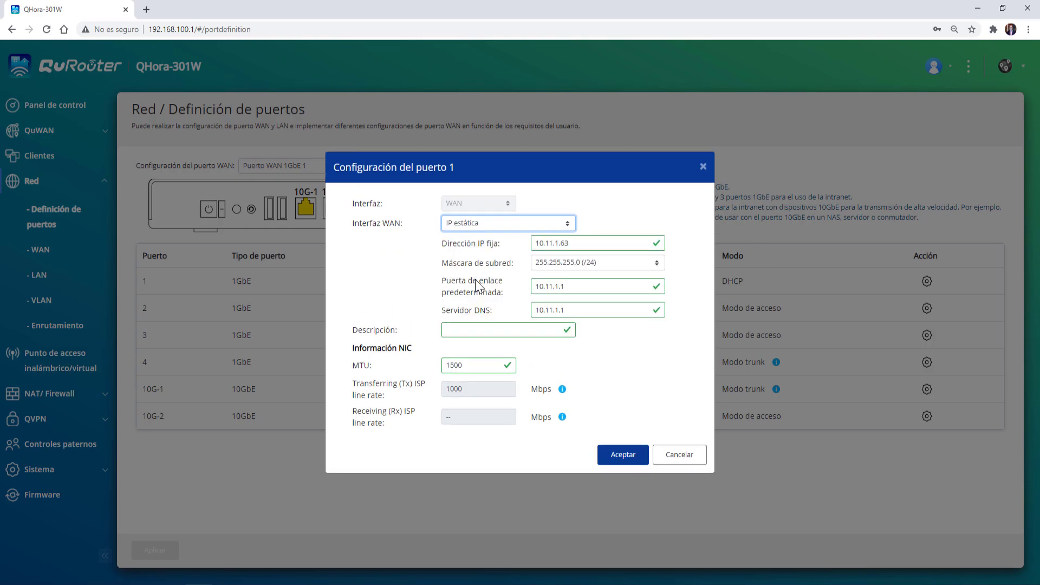
{"action": "left_click_drag", "start_coordinate": [476, 369], "coordinate": [437, 364]}
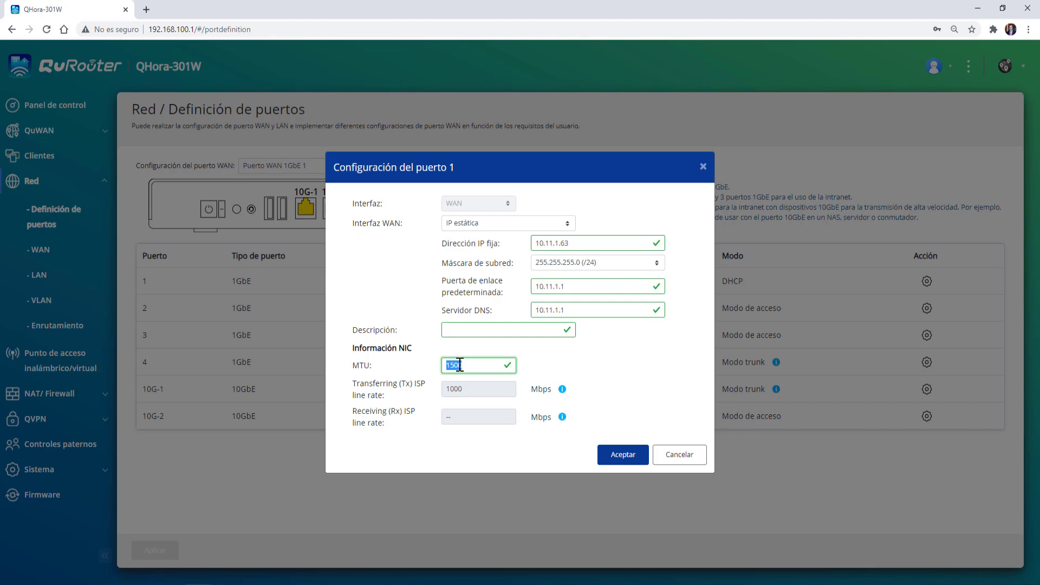
{"action": "left_click", "coordinate": [672, 461]}
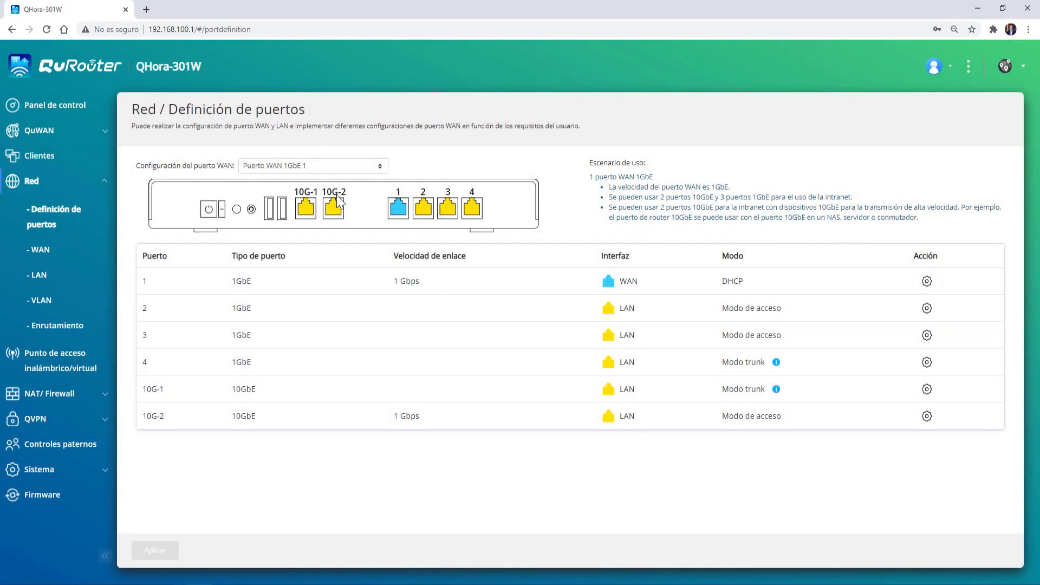
- Preview the 10GbE 1 and dual 1GbE WAN port configurations, decline each change, and return the selection to Puerto WAN 1GbE 1
{"action": "left_click", "coordinate": [305, 171]}
{"action": "left_click", "coordinate": [304, 191]}
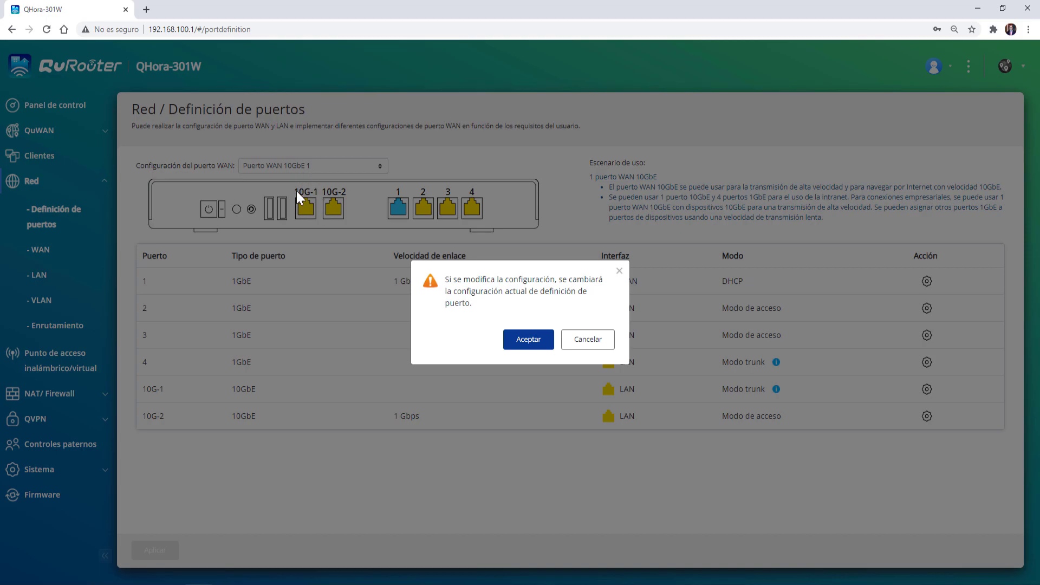
{"action": "left_click", "coordinate": [584, 341]}
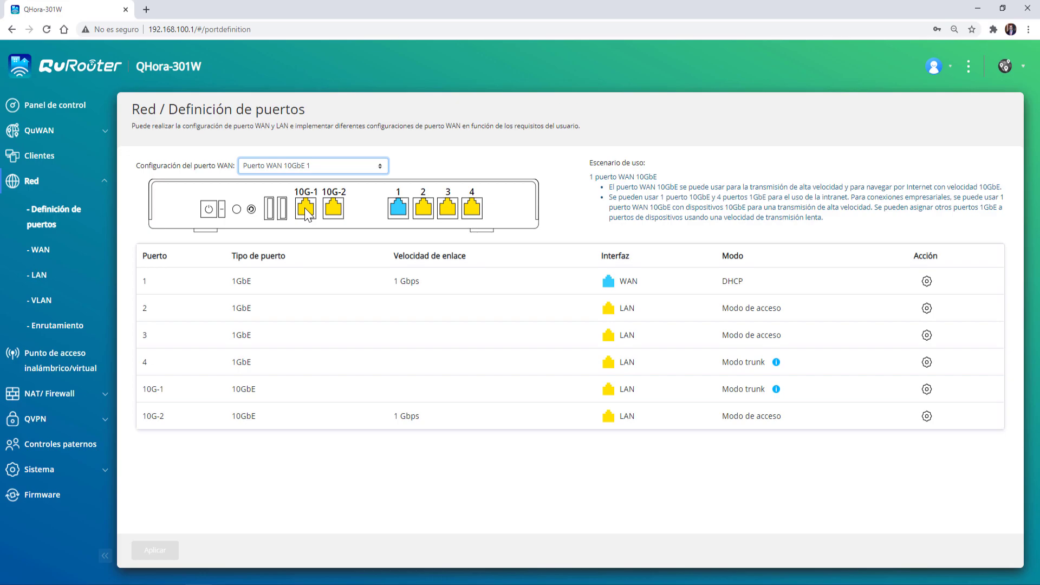
{"action": "left_click", "coordinate": [325, 166]}
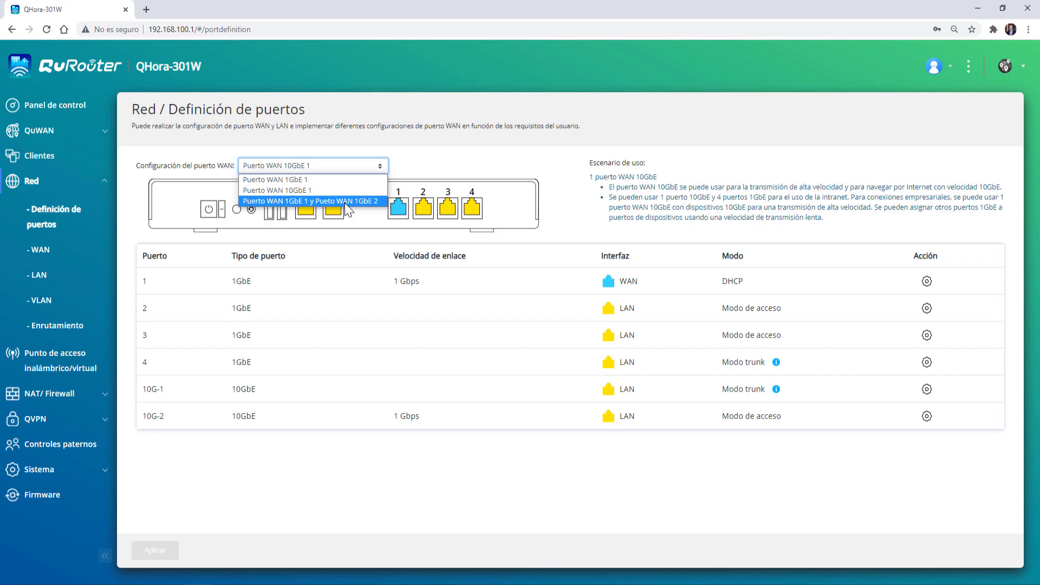
{"action": "left_click", "coordinate": [345, 202]}
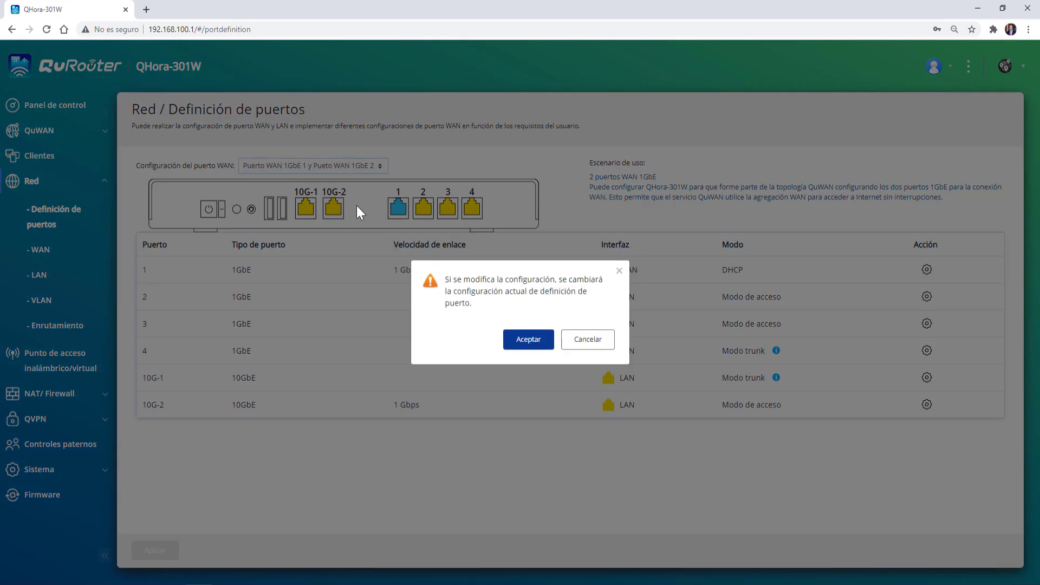
{"action": "left_click", "coordinate": [589, 342]}
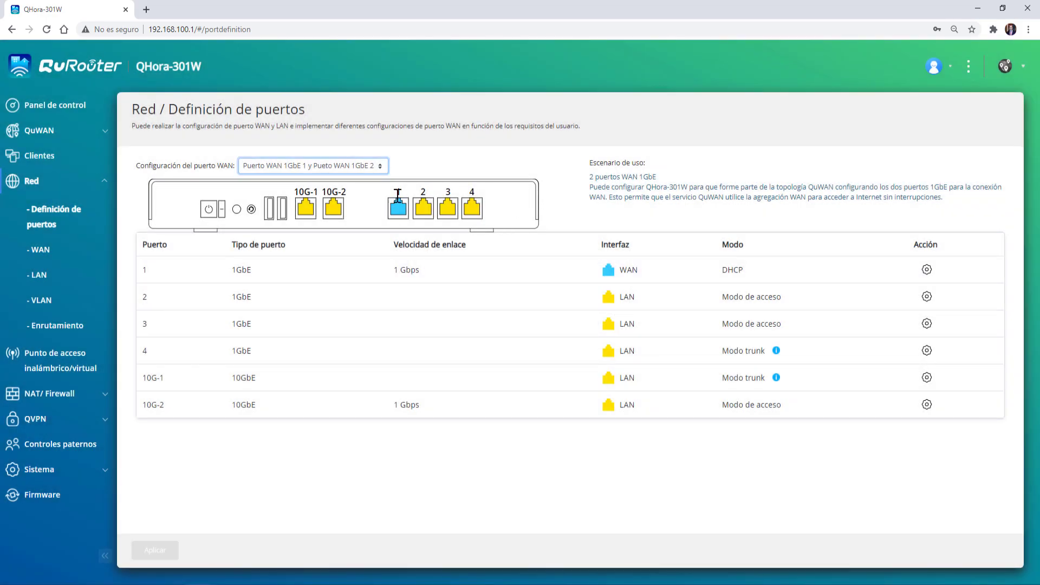
{"action": "left_click", "coordinate": [323, 166]}
{"action": "left_click", "coordinate": [330, 177]}
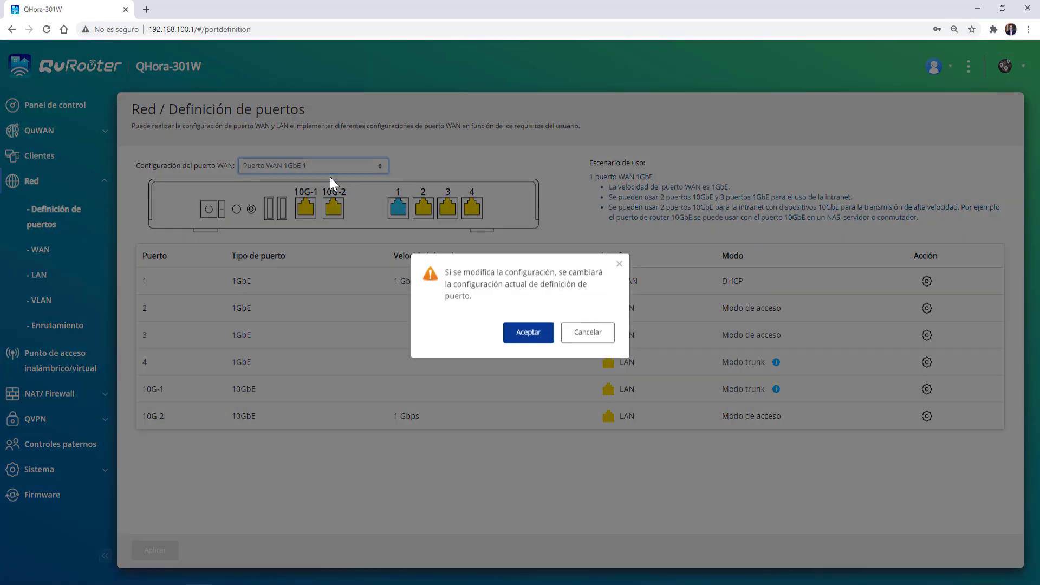
{"action": "left_click", "coordinate": [587, 340]}
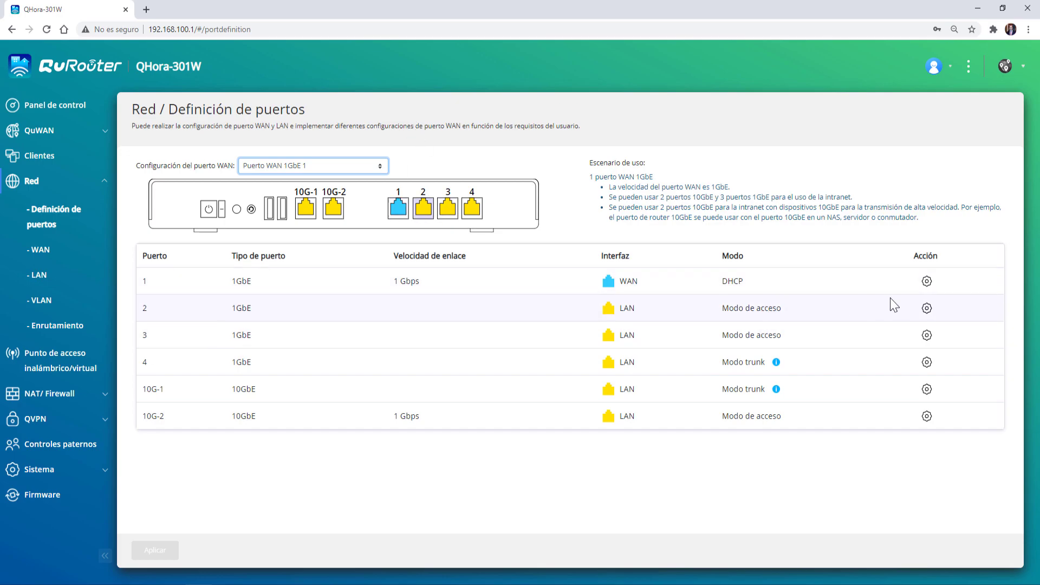
- Examine port 2's protocol, mode and description settings, and leave without saving
{"action": "left_click", "coordinate": [927, 308]}
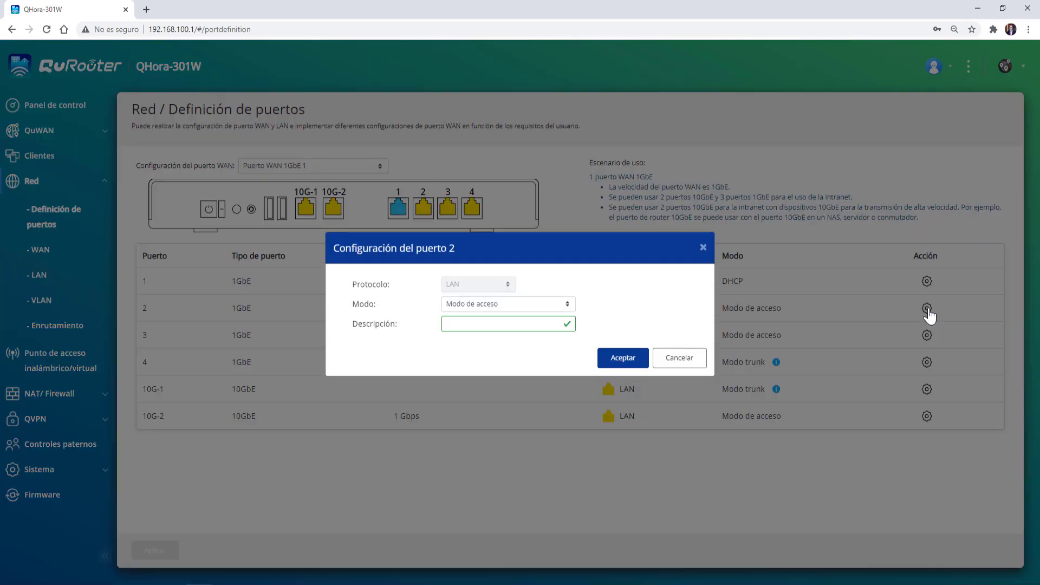
{"action": "left_click", "coordinate": [547, 314]}
{"action": "left_click", "coordinate": [500, 327]}
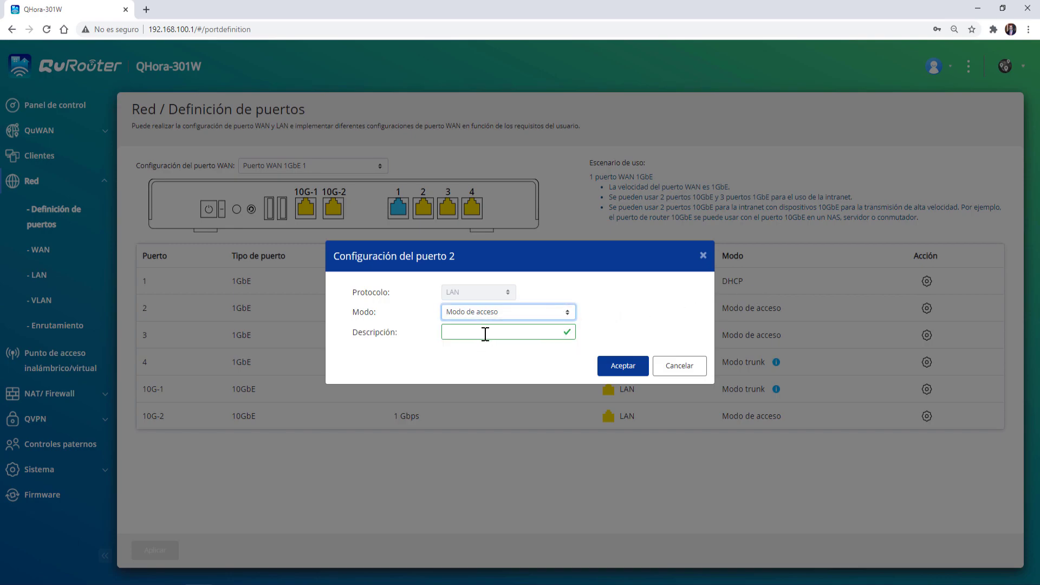
{"action": "left_click", "coordinate": [499, 292]}
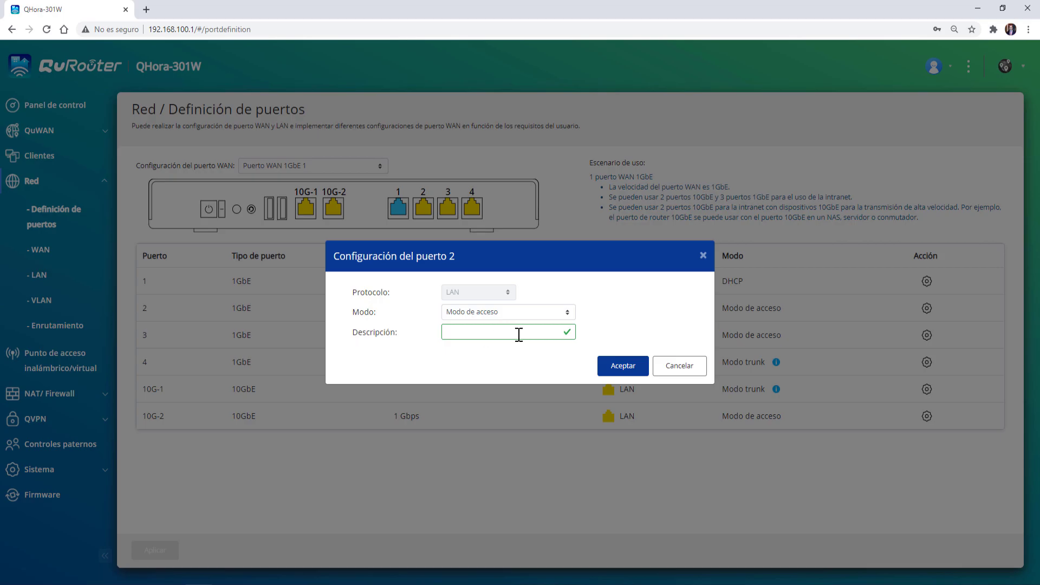
{"action": "left_click", "coordinate": [672, 369]}
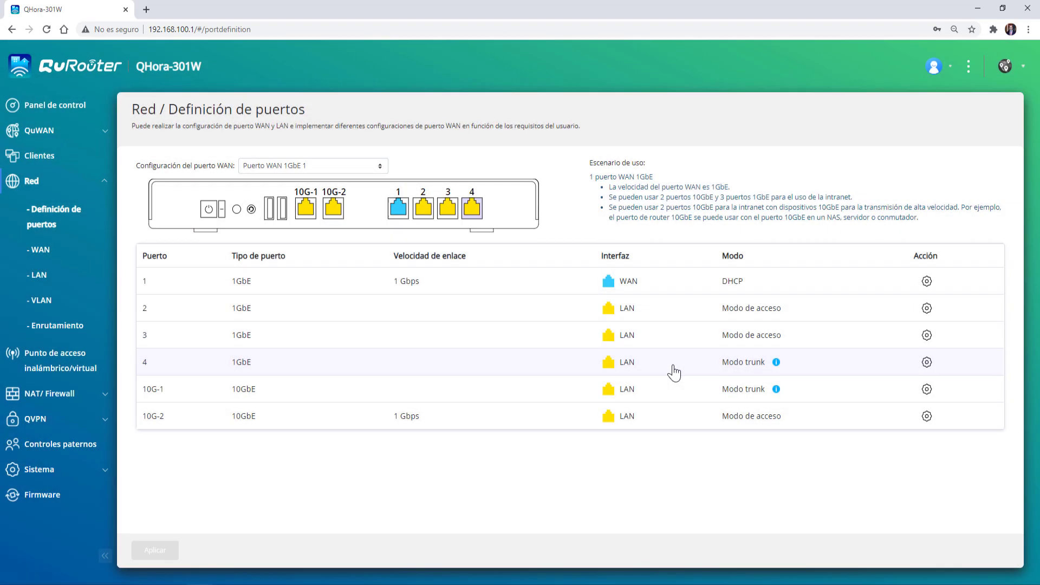
- Examine port 4's trunk mode settings, try including VLAN 102, and leave without saving
{"action": "left_click", "coordinate": [927, 365]}
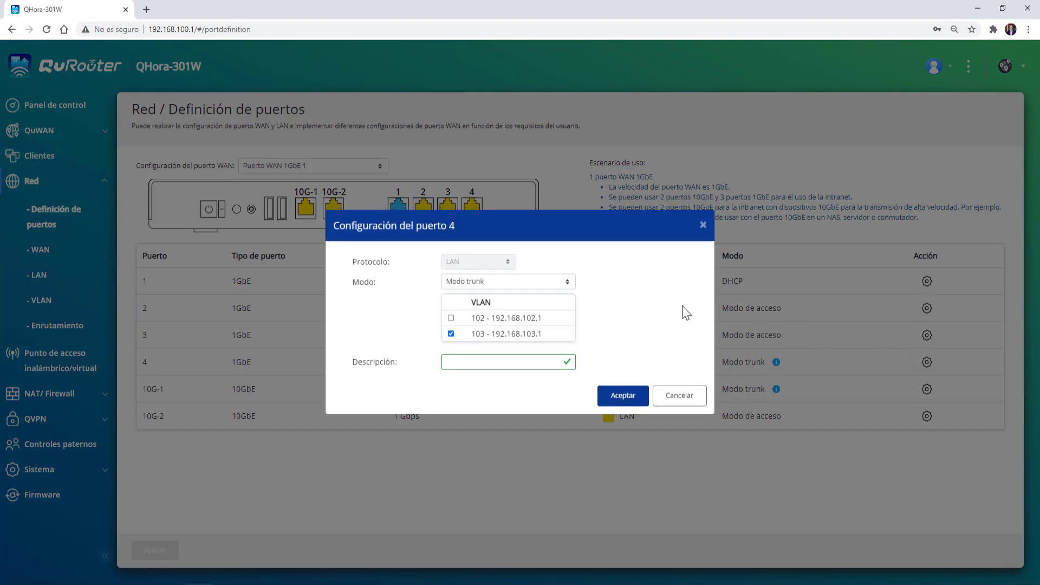
{"action": "left_click", "coordinate": [524, 283]}
{"action": "left_click", "coordinate": [502, 307]}
{"action": "left_click", "coordinate": [451, 319]}
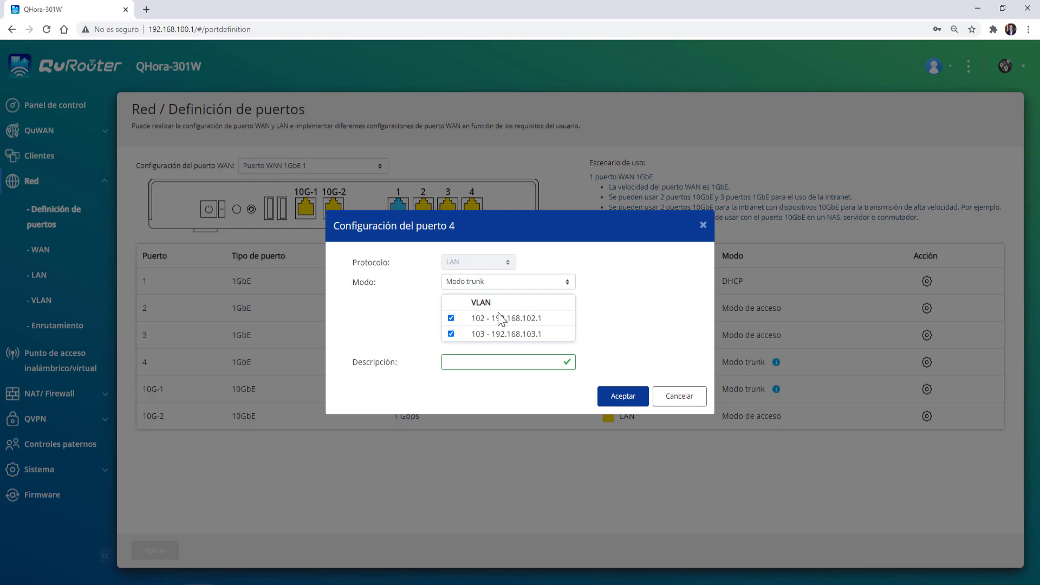
{"action": "left_click", "coordinate": [679, 399]}
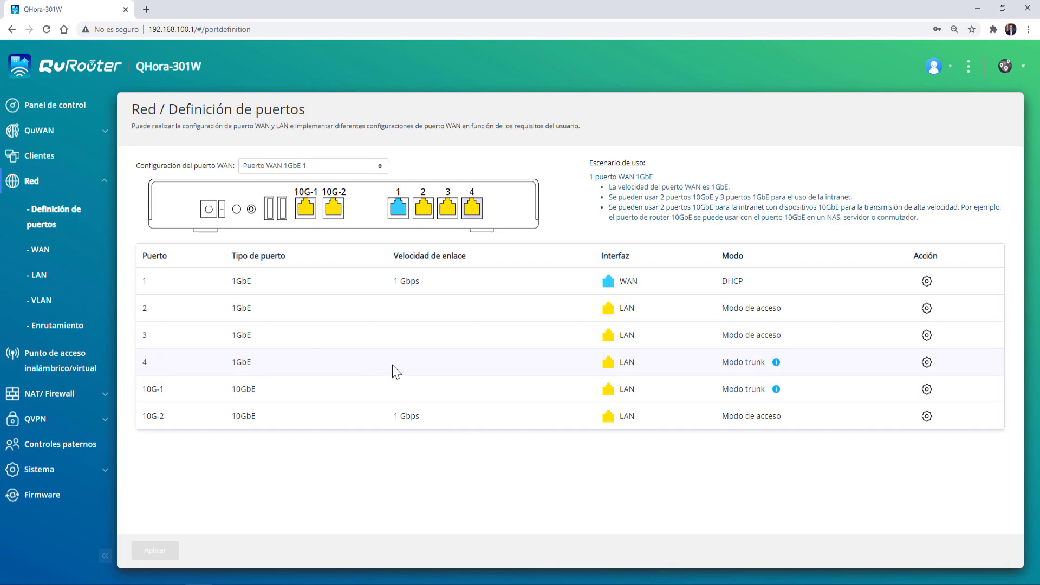
- Examine the VLANs assigned to port 10G-1 in trunk mode, and leave without saving
{"action": "left_click_drag", "start_coordinate": [147, 389], "coordinate": [332, 390]}
{"action": "left_click", "coordinate": [352, 396]}
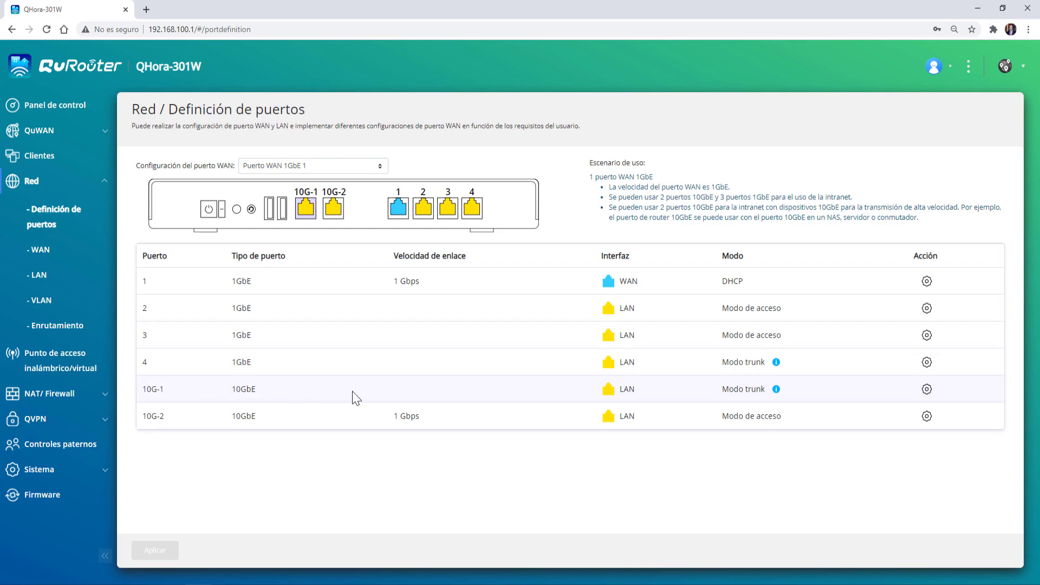
{"action": "left_click", "coordinate": [927, 389]}
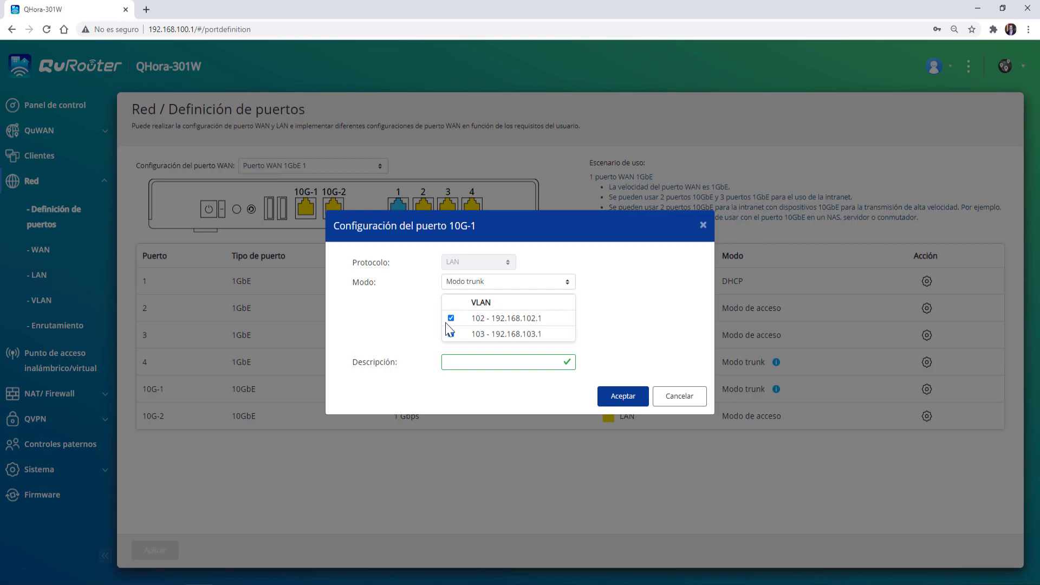
{"action": "left_click", "coordinate": [682, 398]}
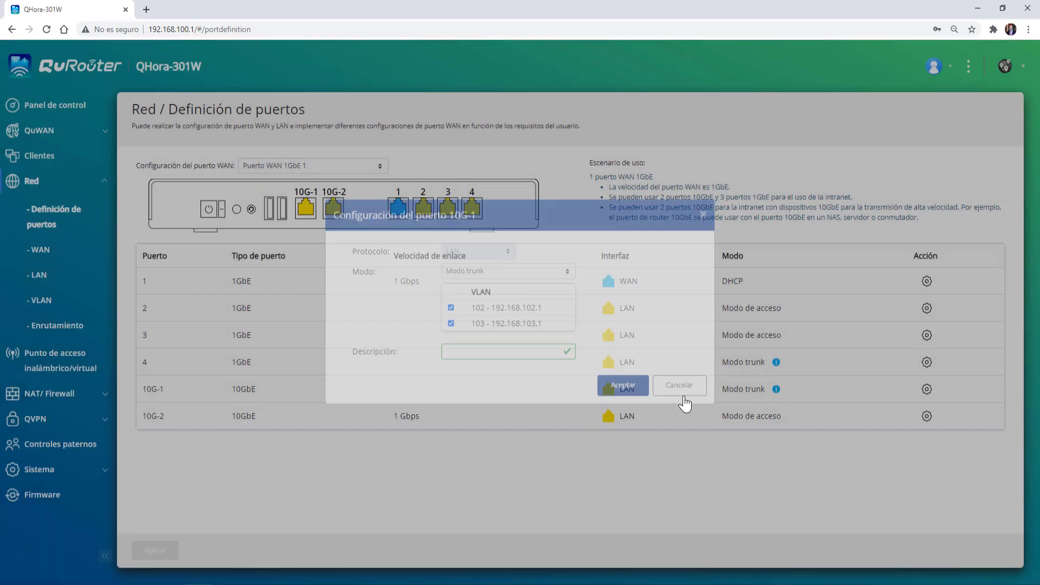
- Open the WAN overview and examine port 1's detailed connection information
{"action": "left_click", "coordinate": [40, 250]}
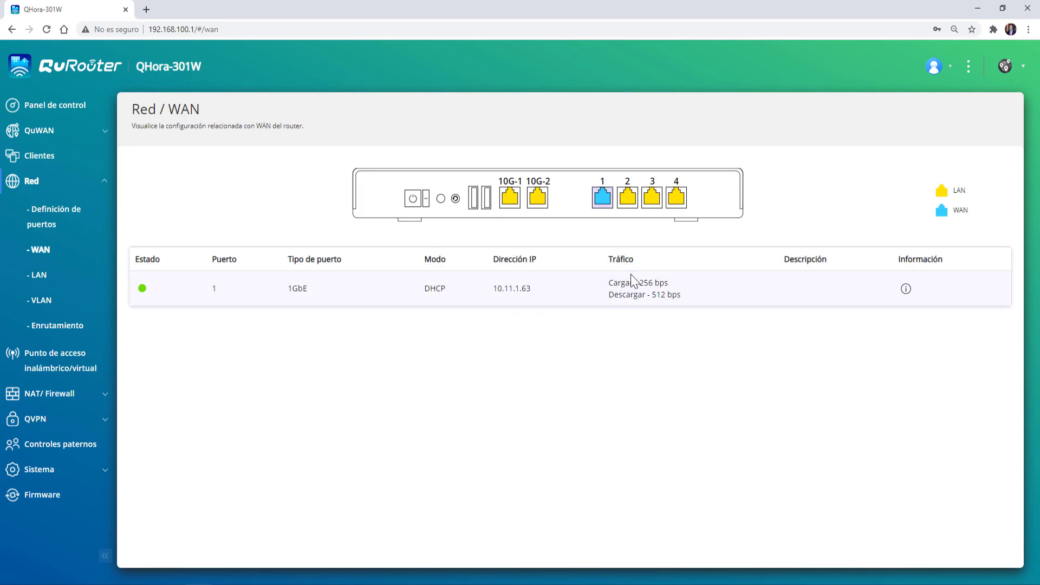
{"action": "left_click", "coordinate": [907, 290]}
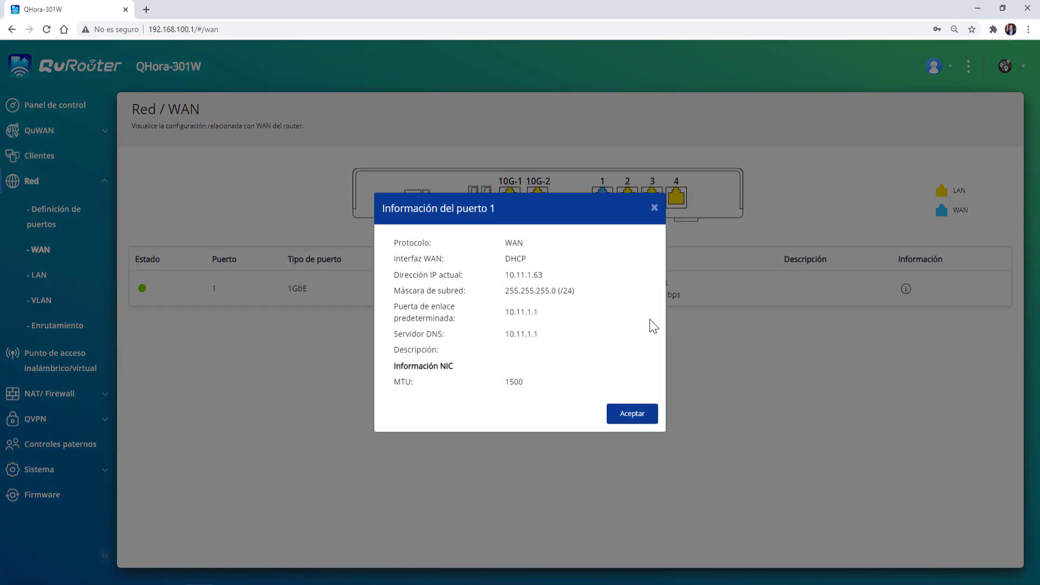
{"action": "left_click", "coordinate": [645, 415]}
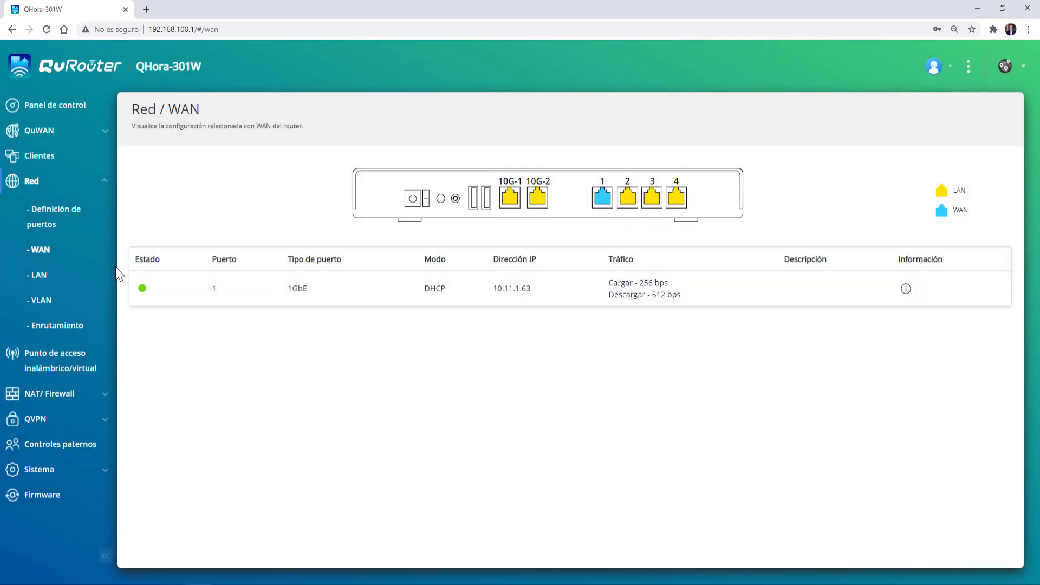
- Open the LAN overview, examine the ports' modes and VLAN assignments, and view port 10G-2's details
{"action": "left_click", "coordinate": [39, 275]}
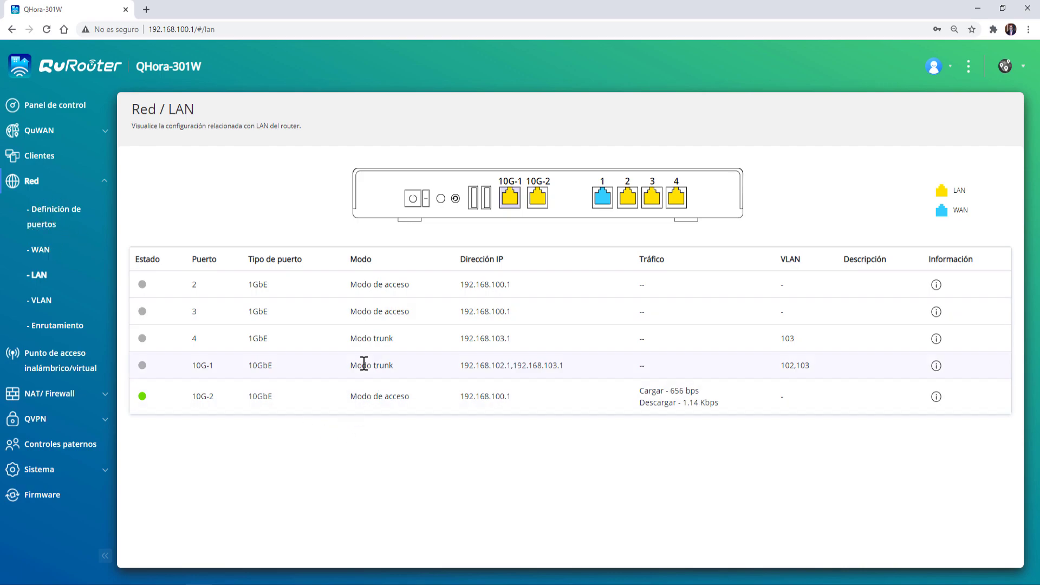
{"action": "left_click_drag", "start_coordinate": [347, 400], "coordinate": [431, 401]}
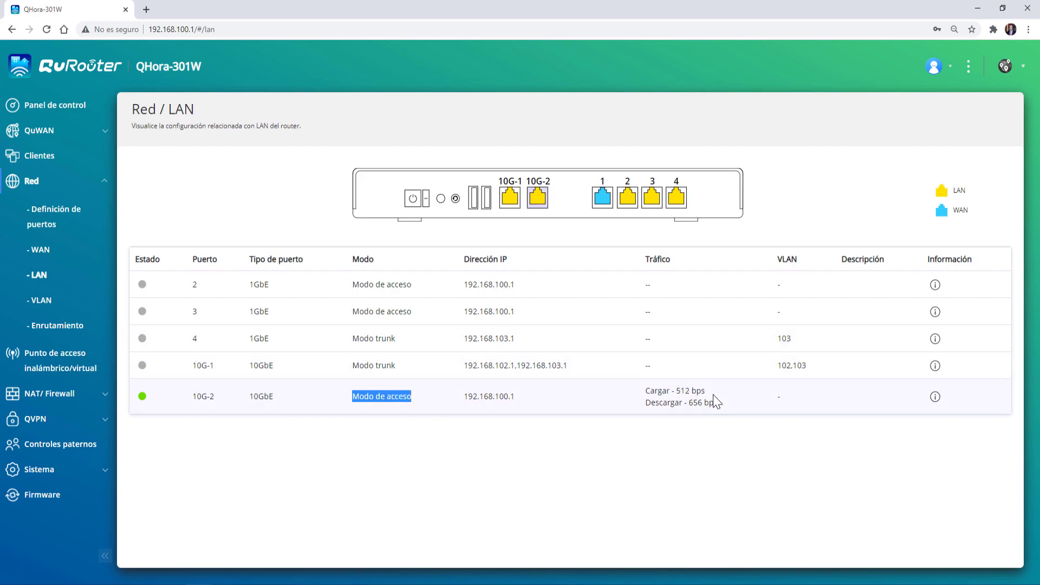
{"action": "left_click_drag", "start_coordinate": [816, 374], "coordinate": [776, 377]}
{"action": "left_click", "coordinate": [782, 366]}
{"action": "double_click", "coordinate": [784, 367]}
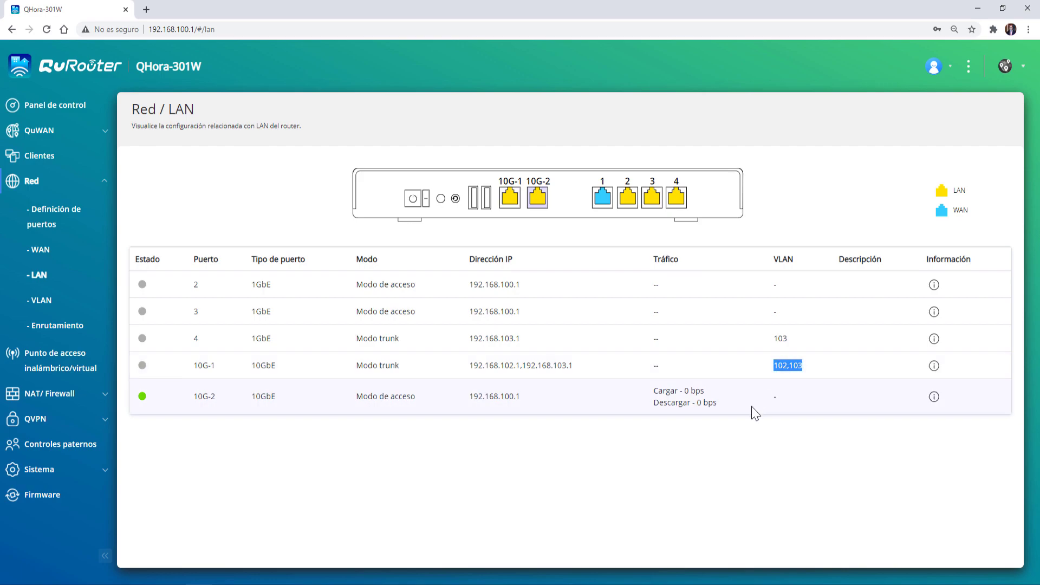
{"action": "left_click", "coordinate": [716, 408]}
{"action": "left_click", "coordinate": [935, 397]}
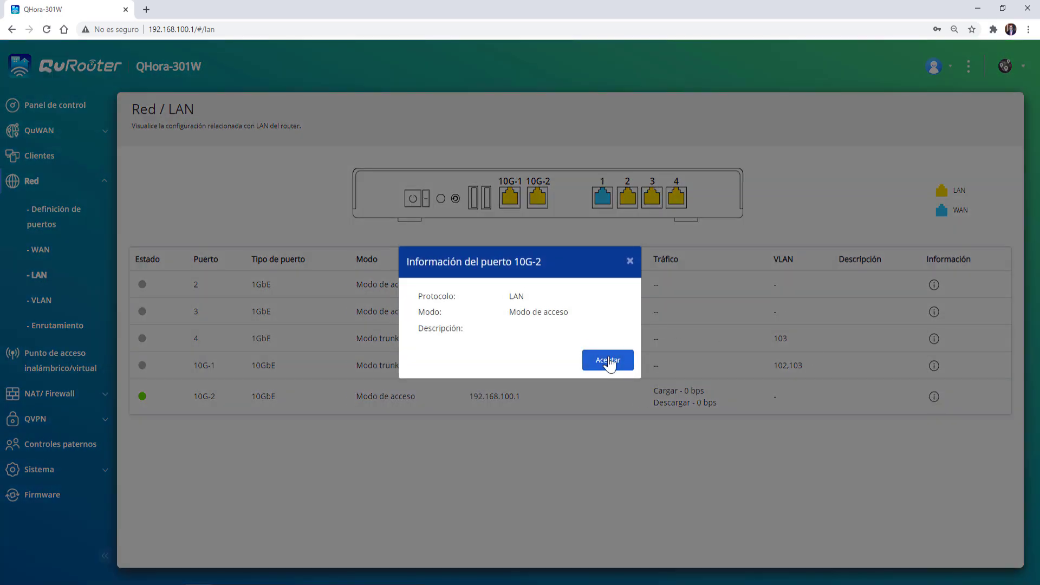
{"action": "left_click", "coordinate": [608, 361]}
- Open the VLAN list, examine the main LAN VLAN's IP address and DHCP settings, and leave without saving
{"action": "left_click", "coordinate": [41, 306]}
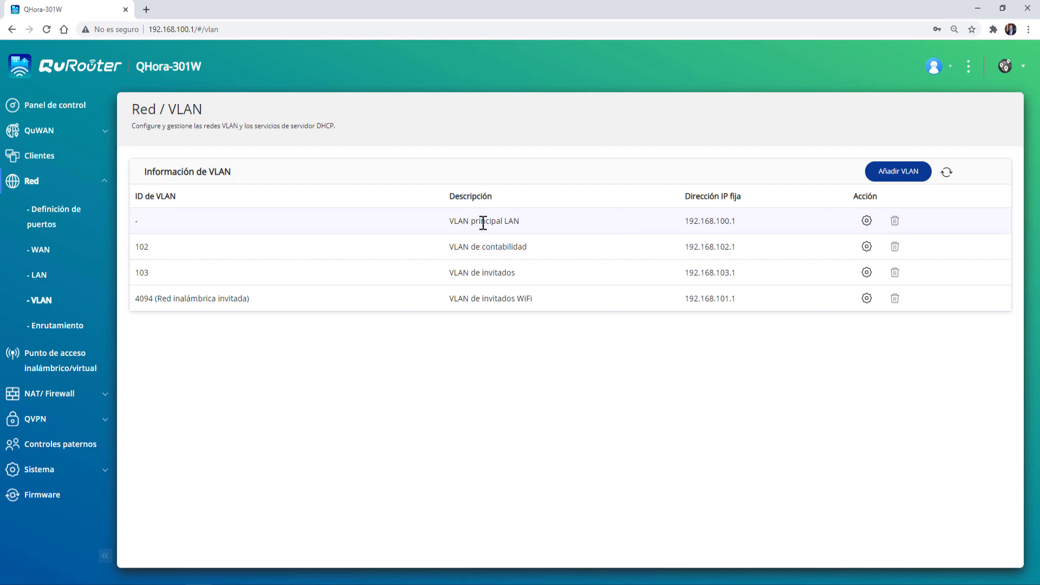
{"action": "left_click_drag", "start_coordinate": [449, 222], "coordinate": [516, 223]}
{"action": "left_click", "coordinate": [720, 221]}
{"action": "left_click_drag", "start_coordinate": [720, 222], "coordinate": [737, 222]}
{"action": "left_click", "coordinate": [867, 221]}
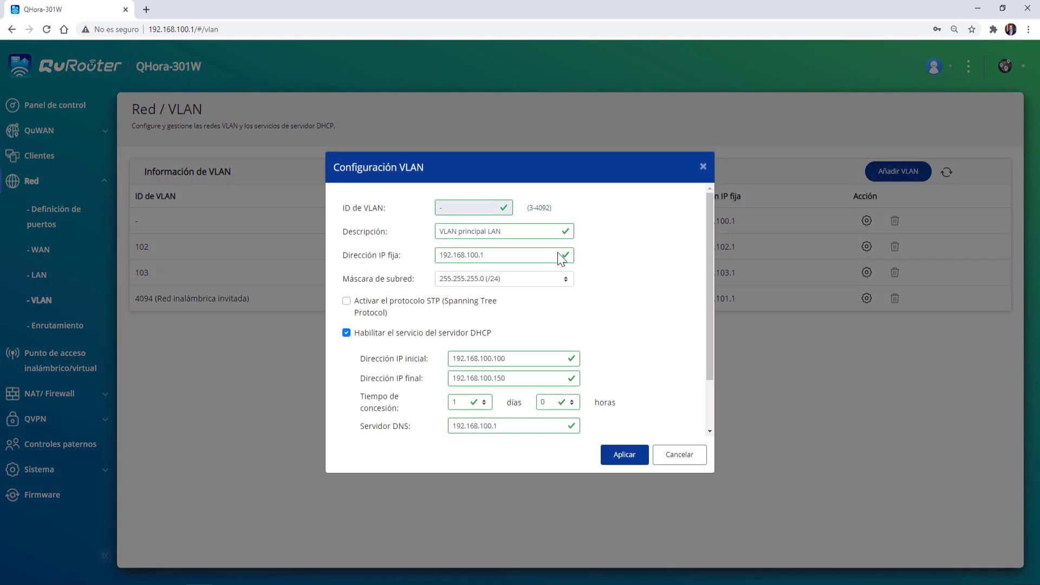
{"action": "left_click", "coordinate": [499, 255]}
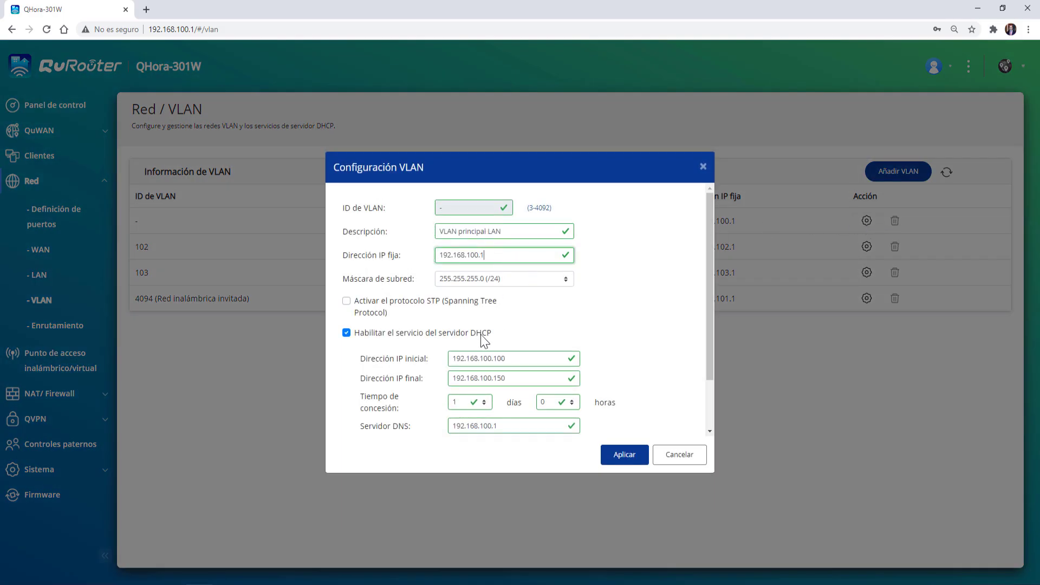
{"action": "scroll", "coordinate": [463, 349], "scroll_direction": "down", "scroll_amount": 2}
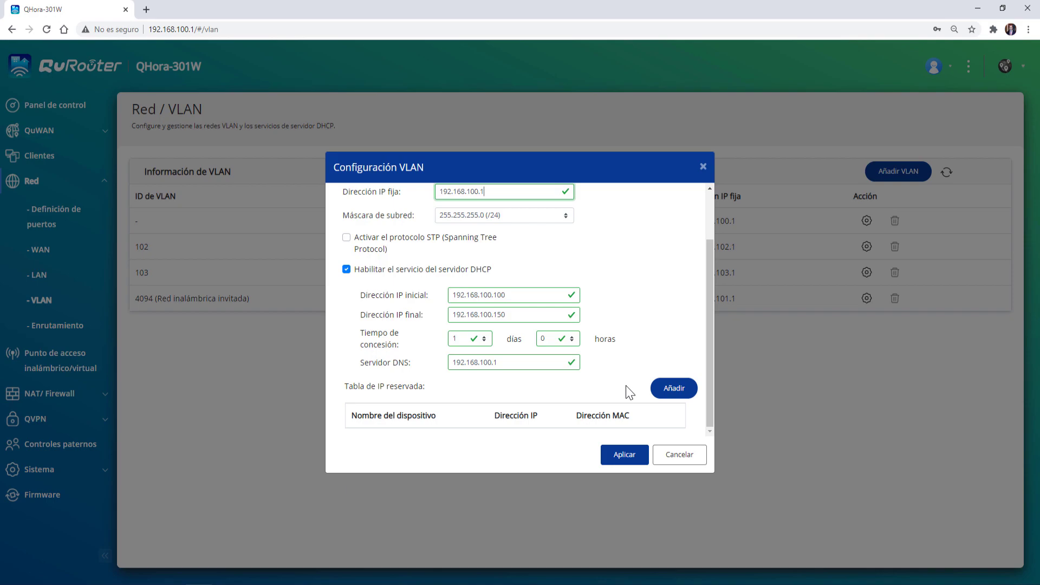
{"action": "scroll", "coordinate": [593, 371], "scroll_direction": "up", "scroll_amount": 2}
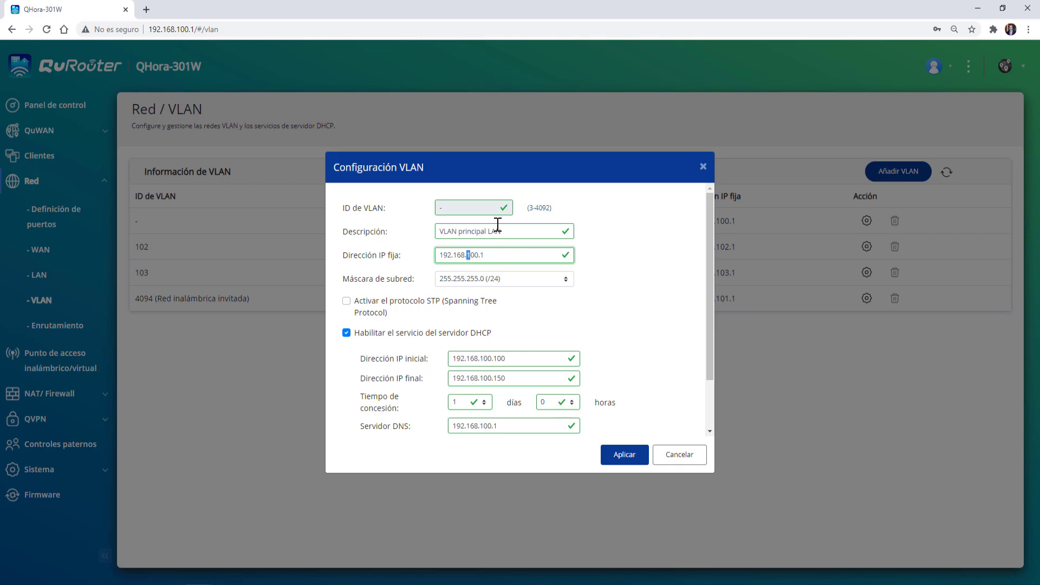
{"action": "left_click", "coordinate": [682, 461]}
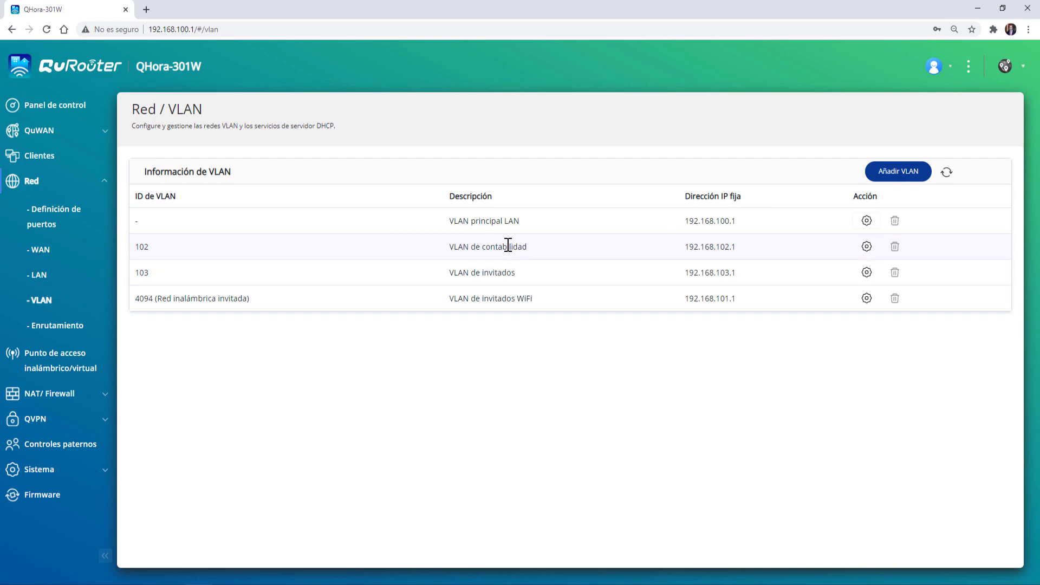
- Examine the accounting VLAN's IP address, subnet mask options and DHCP settings, and leave without saving
{"action": "left_click_drag", "start_coordinate": [447, 255], "coordinate": [543, 260]}
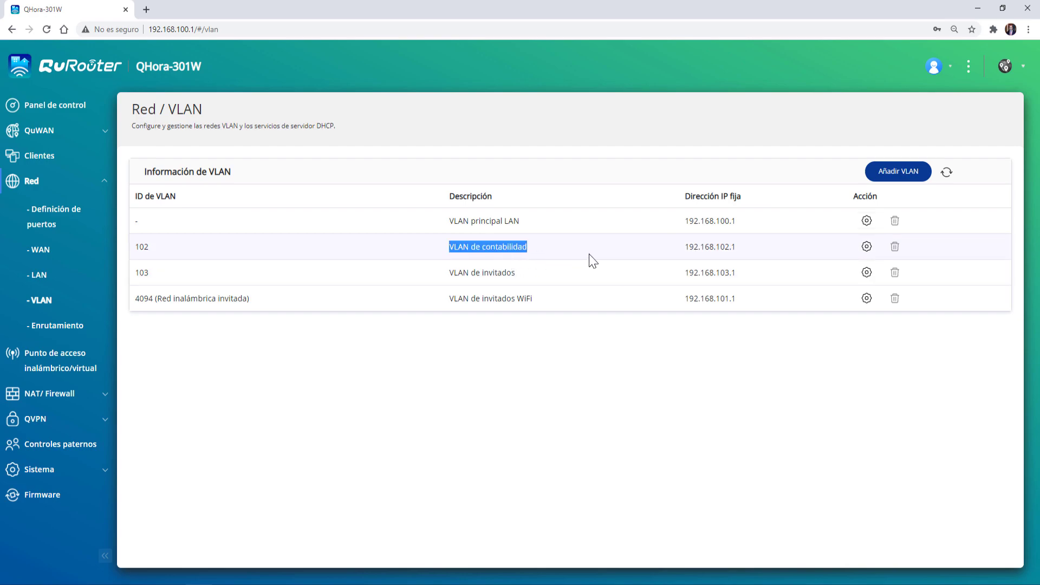
{"action": "left_click", "coordinate": [757, 260]}
{"action": "left_click_drag", "start_coordinate": [716, 249], "coordinate": [737, 245]}
{"action": "left_click", "coordinate": [841, 244]}
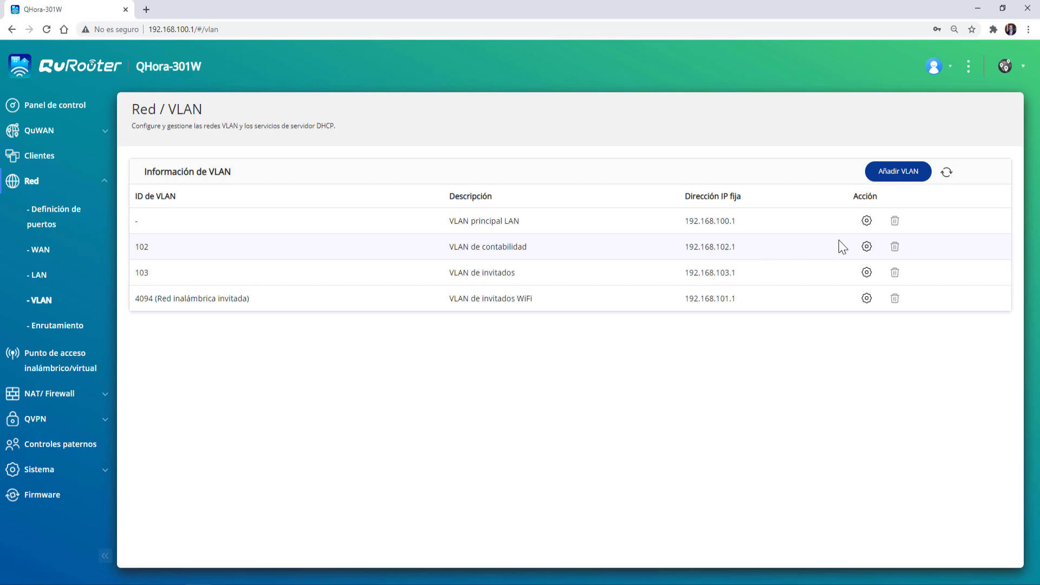
{"action": "left_click", "coordinate": [867, 247]}
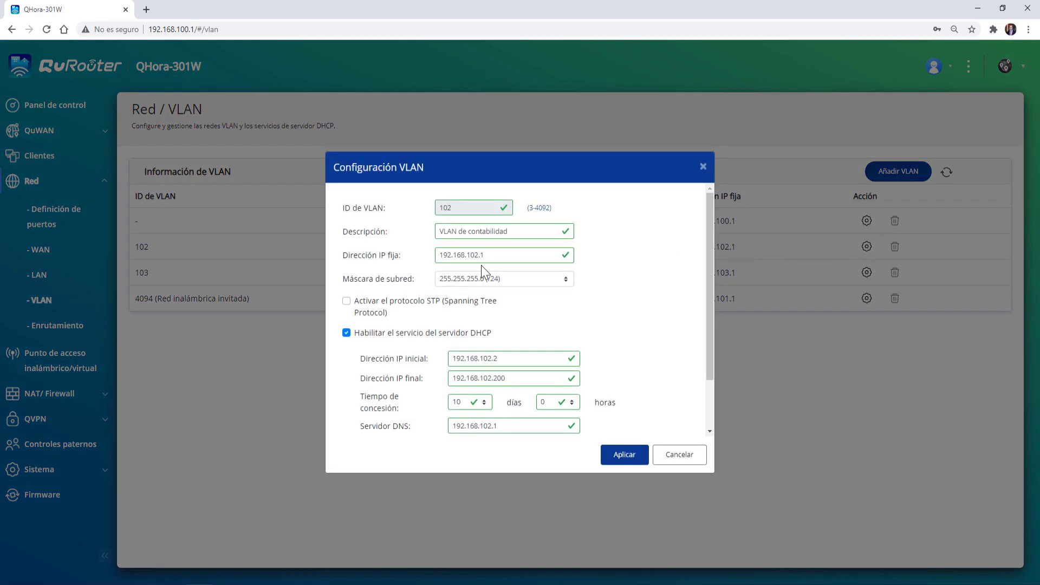
{"action": "left_click", "coordinate": [524, 281]}
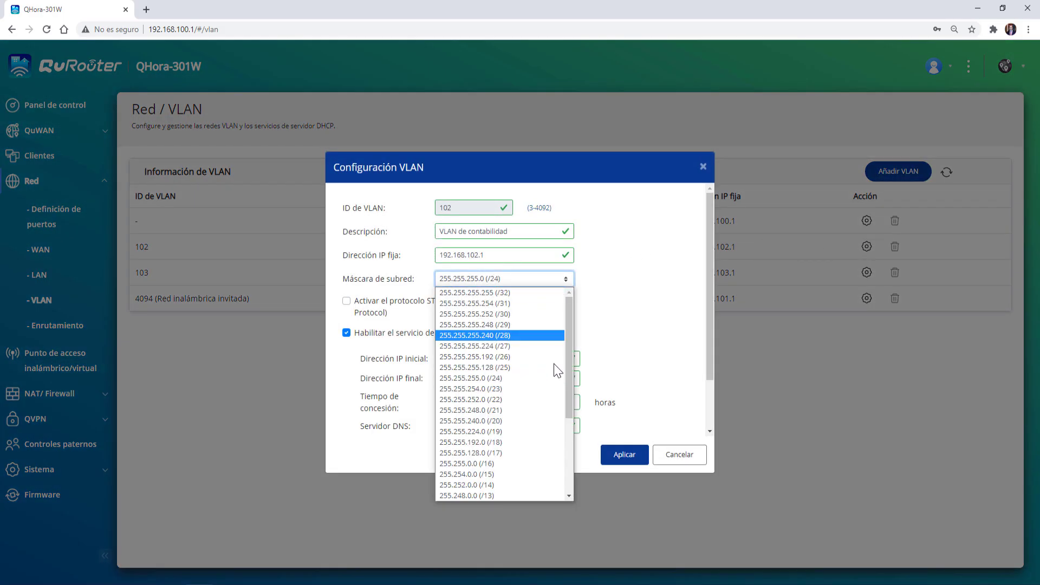
{"action": "left_click", "coordinate": [637, 335]}
{"action": "scroll", "coordinate": [516, 341], "scroll_direction": "down", "scroll_amount": 2}
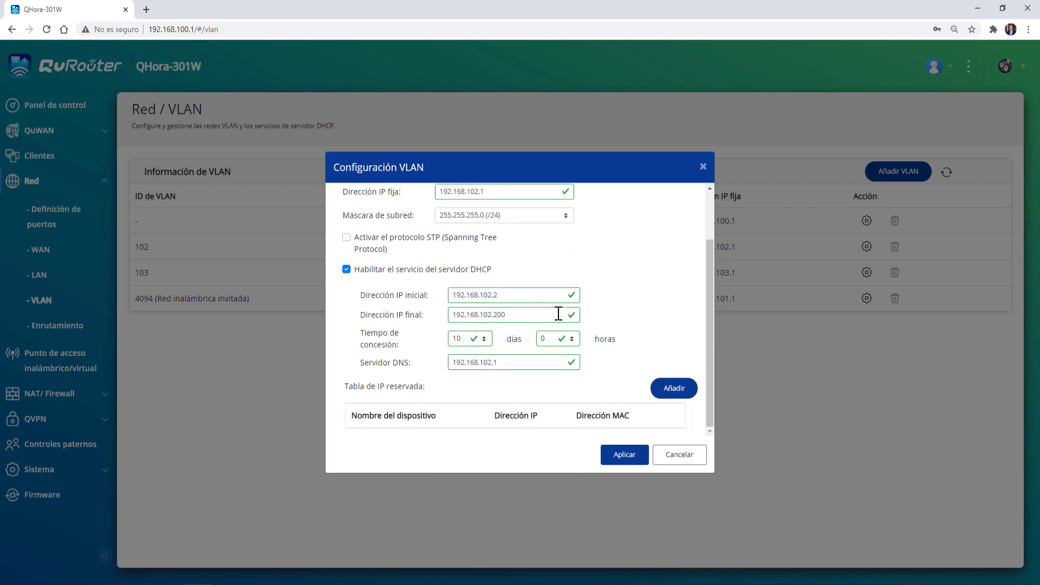
{"action": "scroll", "coordinate": [462, 279], "scroll_direction": "up", "scroll_amount": 2}
{"action": "scroll", "coordinate": [487, 320], "scroll_direction": "down", "scroll_amount": 2}
{"action": "left_click", "coordinate": [681, 455]}
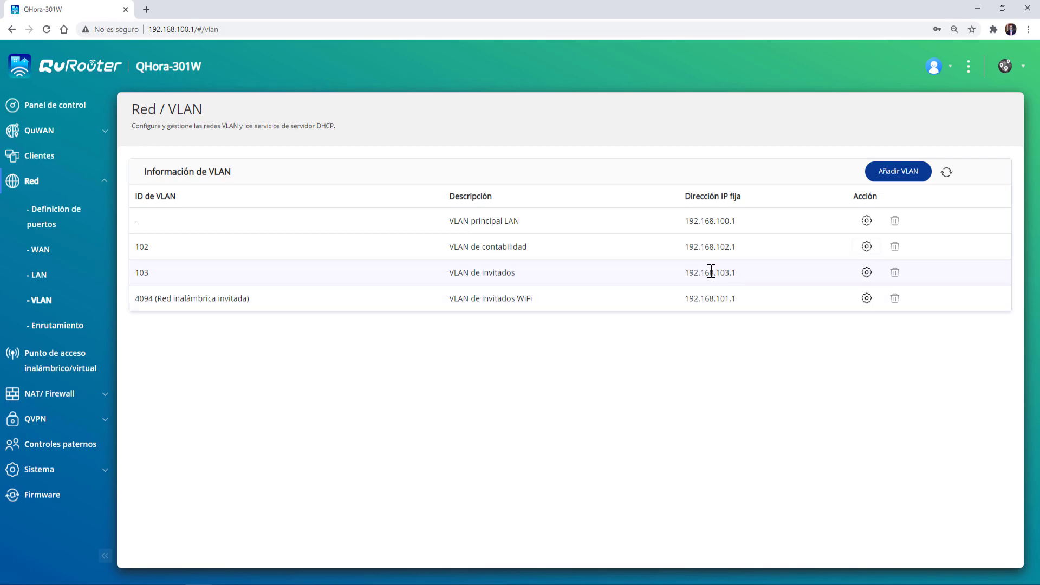
- Open the configuration of guest VLAN 103, examine its IP address and DHCP settings, and leave without saving
{"action": "left_click", "coordinate": [867, 272]}
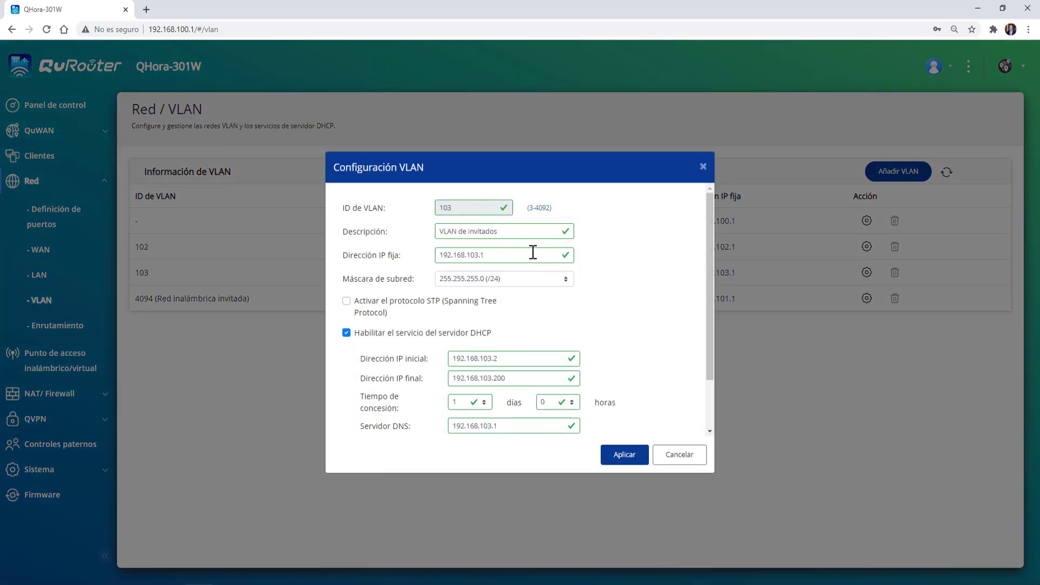
{"action": "scroll", "coordinate": [551, 310], "scroll_direction": "down", "scroll_amount": 2}
{"action": "scroll", "coordinate": [539, 301], "scroll_direction": "up", "scroll_amount": 2}
{"action": "left_click", "coordinate": [680, 455]}
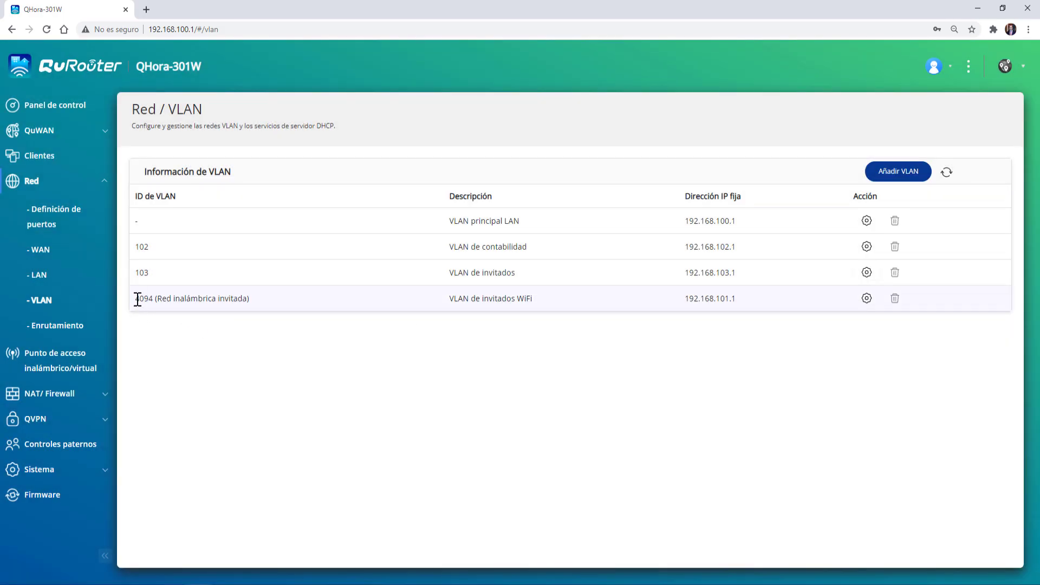
- Examine the WiFi guest VLAN's ID, description, DHCP settings and reserved IP table, and leave without saving
{"action": "left_click_drag", "start_coordinate": [137, 298], "coordinate": [252, 306]}
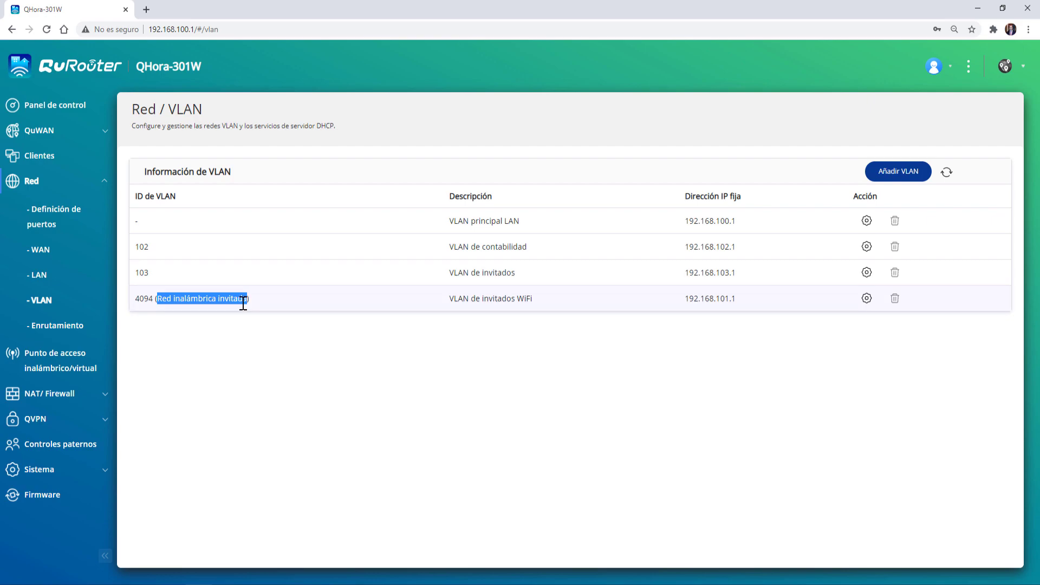
{"action": "left_click", "coordinate": [246, 306]}
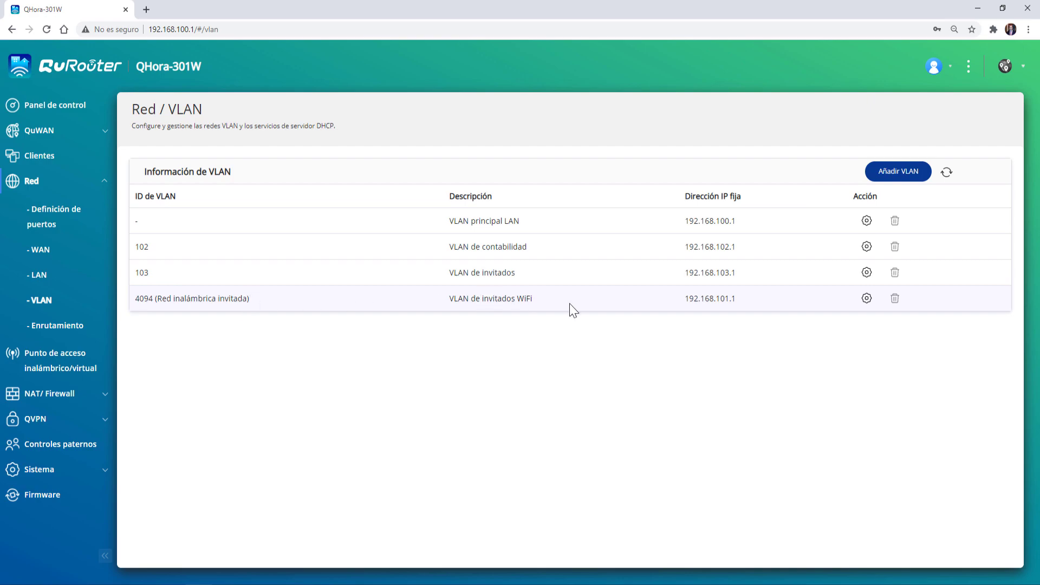
{"action": "left_click_drag", "start_coordinate": [451, 298], "coordinate": [526, 302]}
{"action": "left_click", "coordinate": [572, 325]}
{"action": "left_click", "coordinate": [868, 299]}
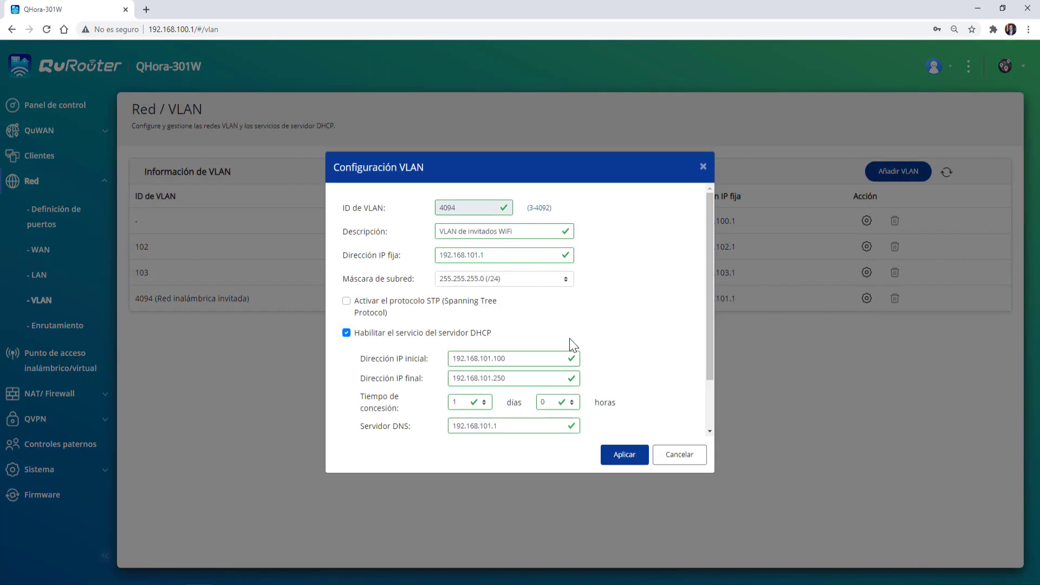
{"action": "scroll", "coordinate": [571, 343], "scroll_direction": "down", "scroll_amount": 2}
{"action": "scroll", "coordinate": [504, 277], "scroll_direction": "up", "scroll_amount": 2}
{"action": "scroll", "coordinate": [523, 300], "scroll_direction": "down", "scroll_amount": 2}
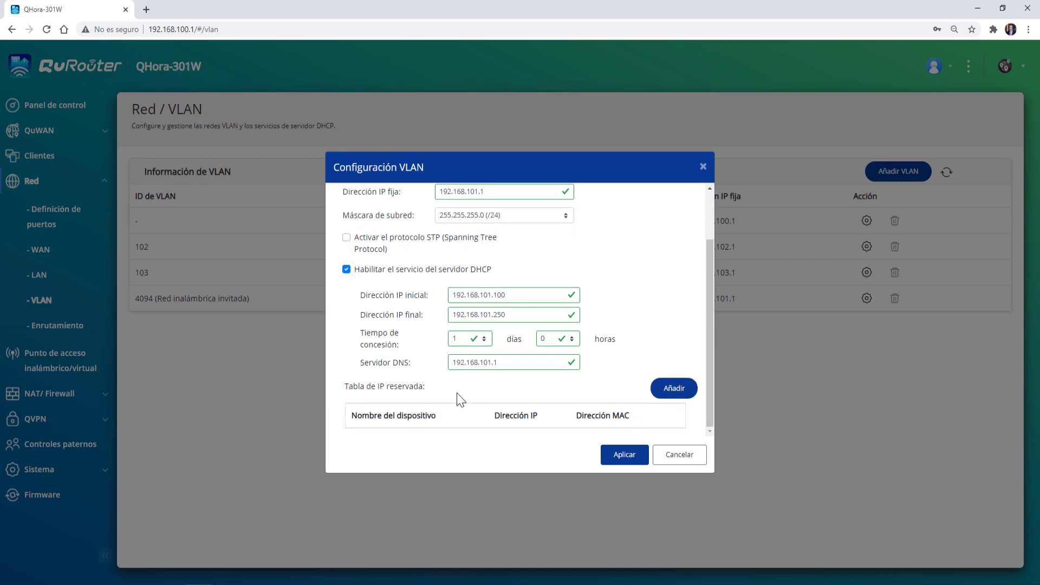
{"action": "left_click_drag", "start_coordinate": [345, 385], "coordinate": [450, 386]}
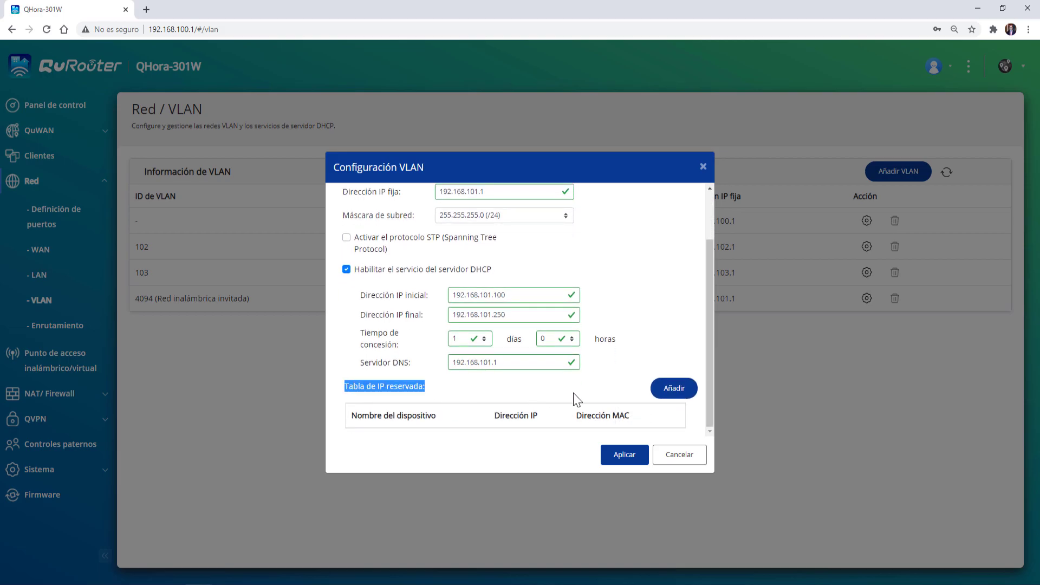
{"action": "left_click", "coordinate": [679, 456]}
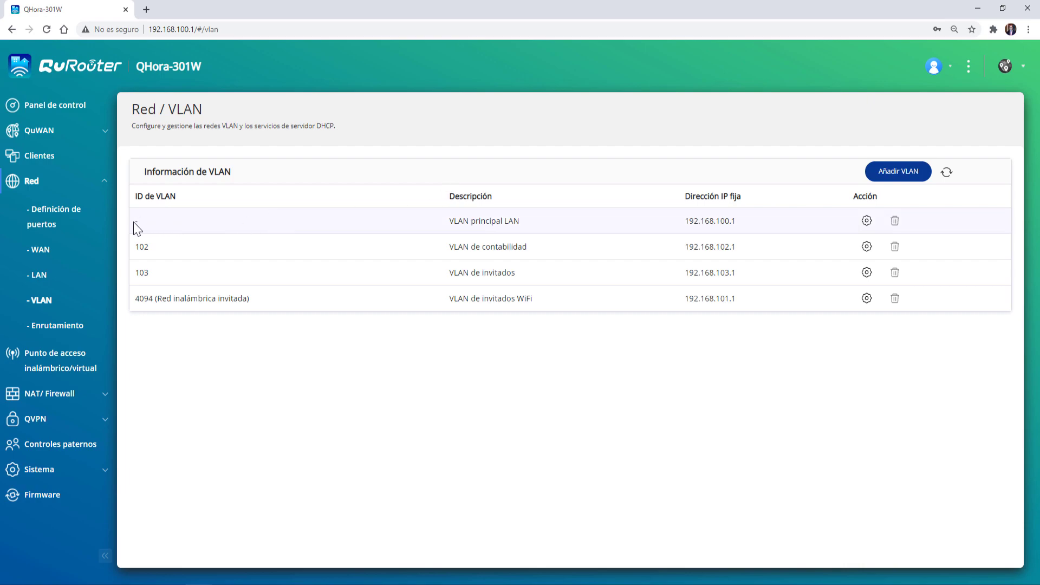
- Compare the IDs, descriptions and fixed IP addresses of the main LAN and WiFi guest VLANs in the list
{"action": "left_click_drag", "start_coordinate": [136, 227], "coordinate": [580, 232]}
{"action": "left_click", "coordinate": [580, 233]}
{"action": "left_click_drag", "start_coordinate": [449, 221], "coordinate": [538, 226]}
{"action": "left_click_drag", "start_coordinate": [705, 221], "coordinate": [750, 220]}
{"action": "left_click_drag", "start_coordinate": [137, 301], "coordinate": [741, 321]}
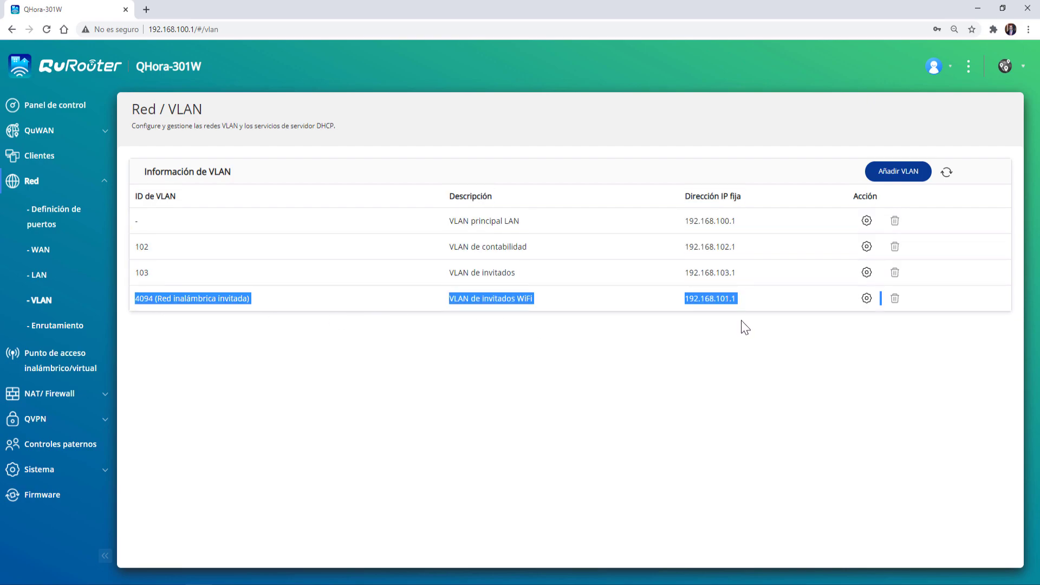
{"action": "left_click", "coordinate": [784, 384]}
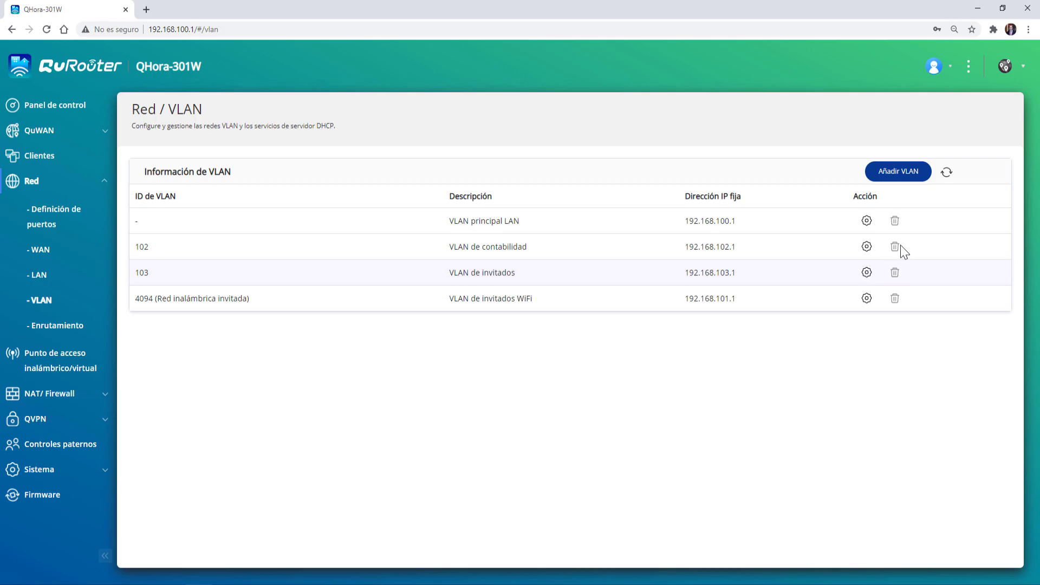
- Try out the form for adding a VLAN with ID 10 and the DHCP server enabled, and cancel it
{"action": "left_click", "coordinate": [903, 174]}
{"action": "left_click", "coordinate": [479, 237]}
{"action": "type", "text": "10"}
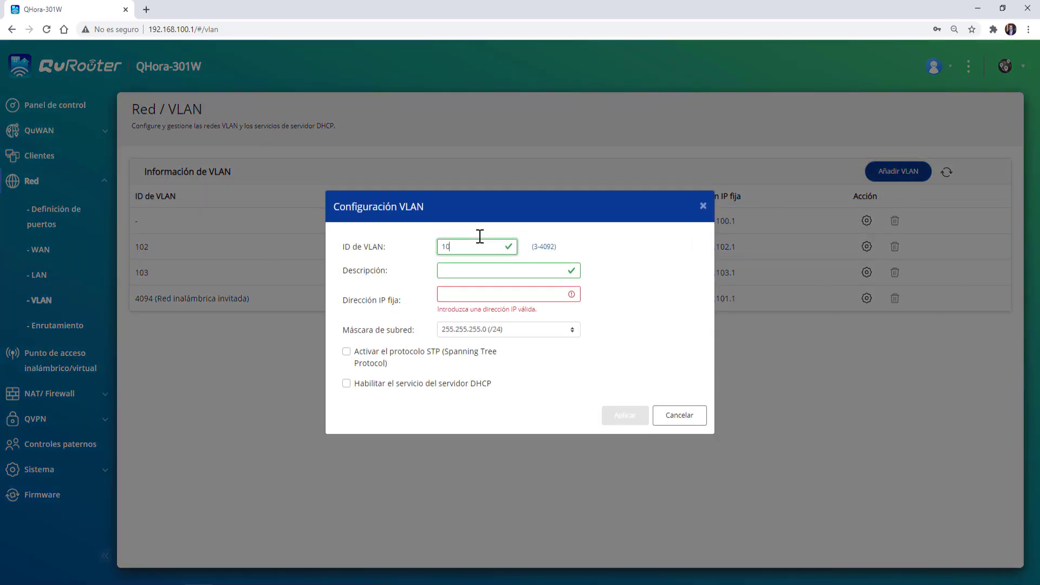
{"action": "left_click", "coordinate": [508, 294]}
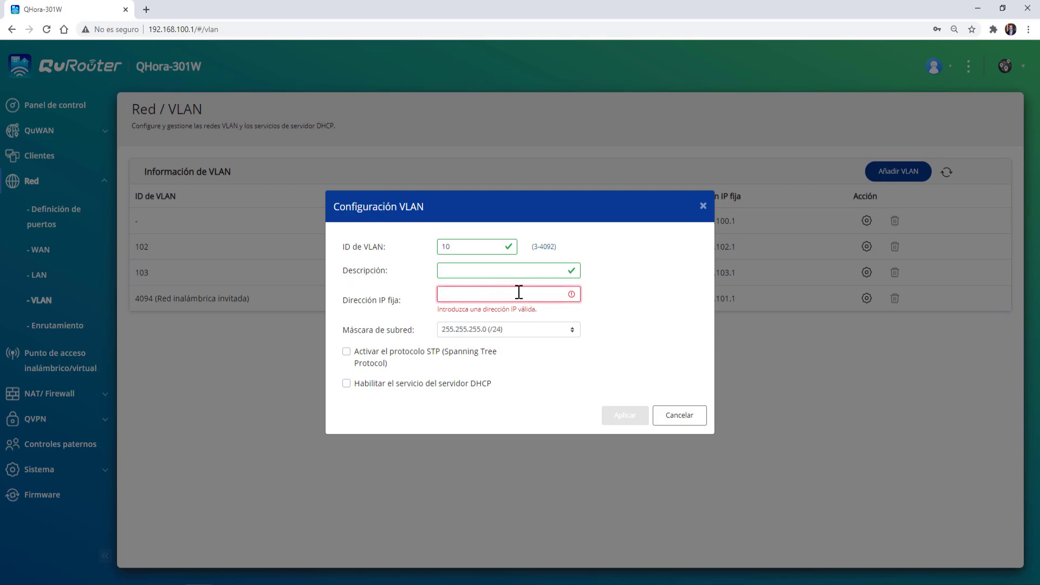
{"action": "left_click", "coordinate": [417, 383]}
{"action": "scroll", "coordinate": [468, 336], "scroll_direction": "down", "scroll_amount": 3}
{"action": "left_click", "coordinate": [677, 458]}
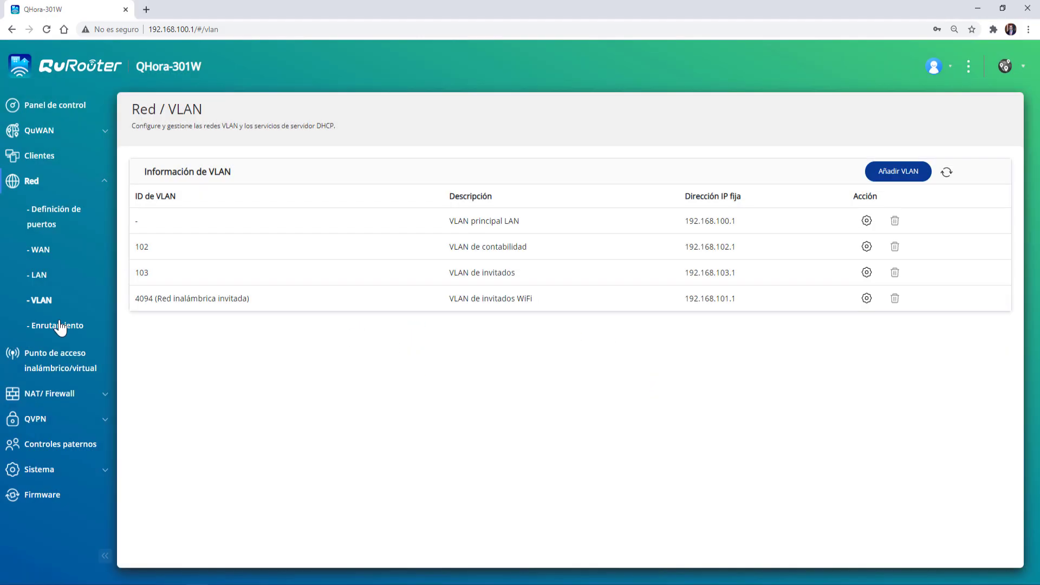
- Open the routing section and examine the routing table's default, WAN, access port and VLAN entries
{"action": "left_click", "coordinate": [57, 325]}
{"action": "left_click_drag", "start_coordinate": [138, 242], "coordinate": [263, 350]}
{"action": "left_click", "coordinate": [262, 350]}
{"action": "left_click_drag", "start_coordinate": [136, 295], "coordinate": [757, 387]}
{"action": "left_click", "coordinate": [726, 321]}
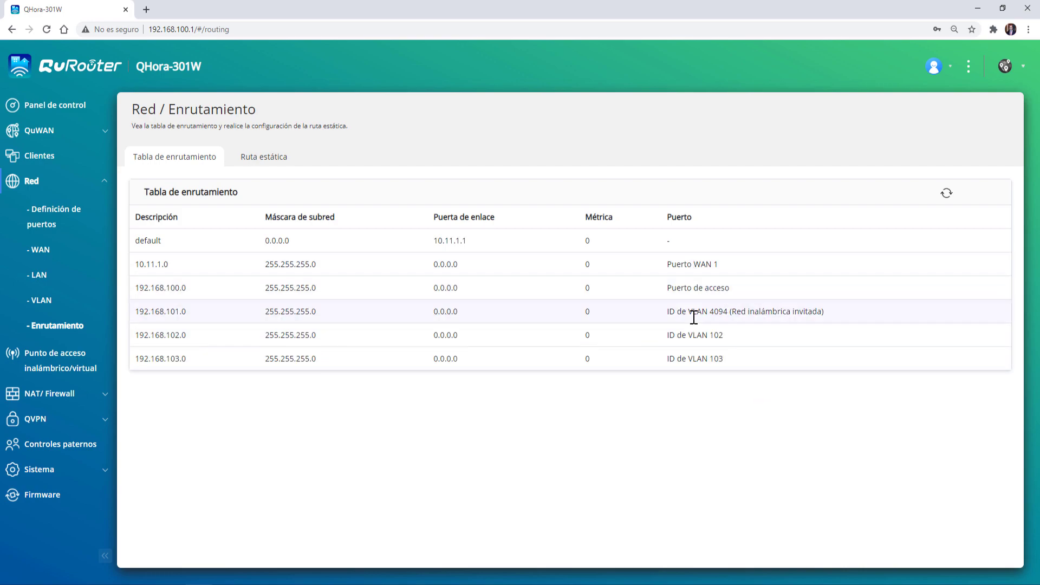
- Open the form for adding a static route, examine the IP address and WAN port next-hop options, and cancel
{"action": "left_click", "coordinate": [266, 158]}
{"action": "left_click", "coordinate": [906, 200]}
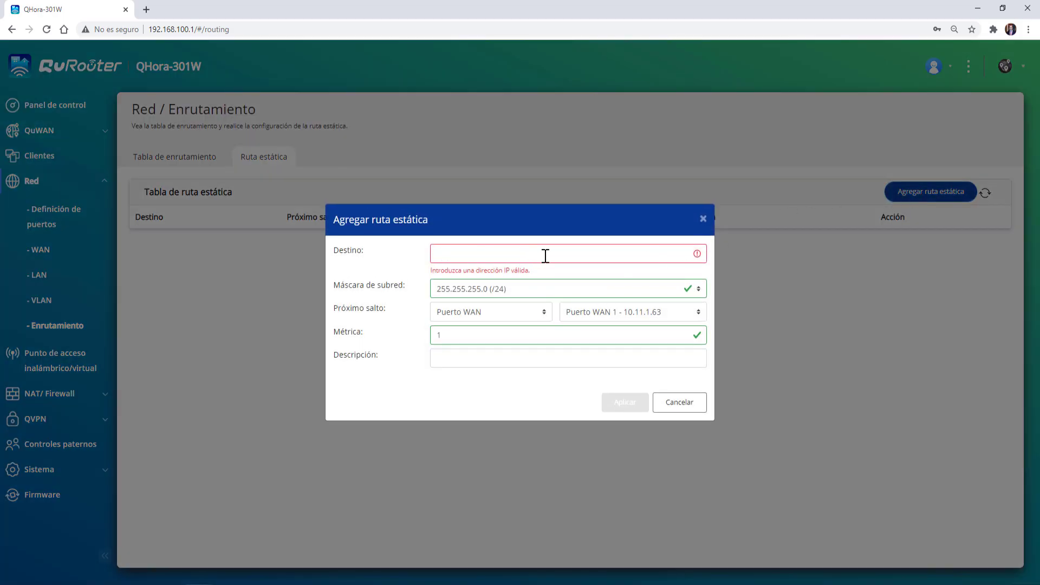
{"action": "left_click", "coordinate": [528, 313]}
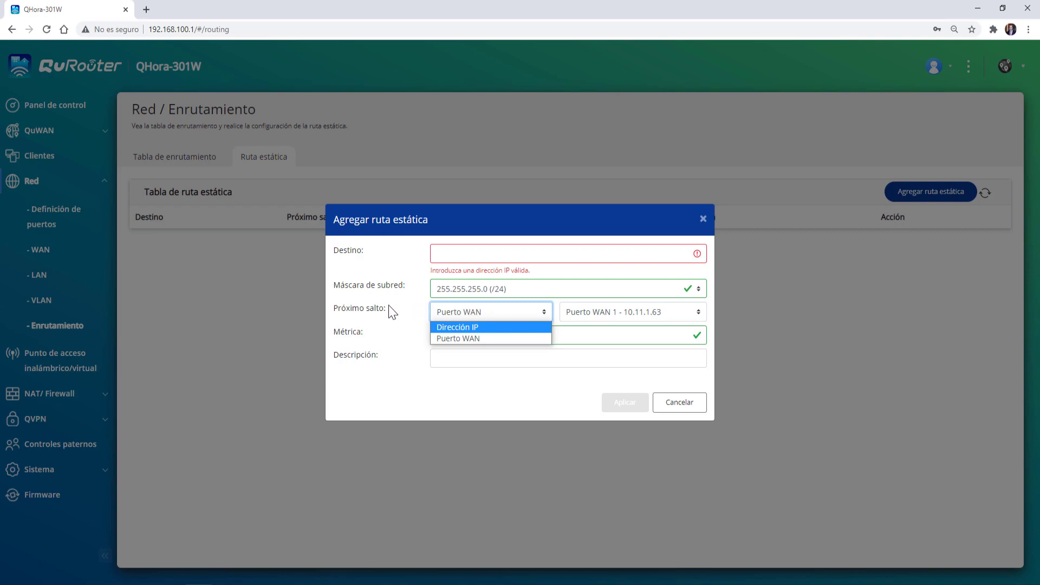
{"action": "left_click", "coordinate": [490, 328]}
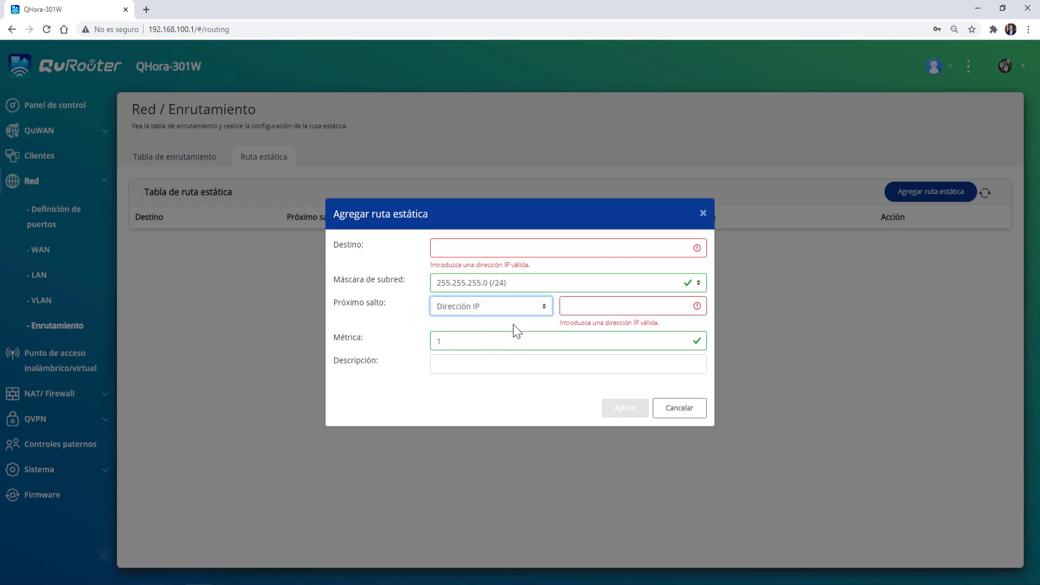
{"action": "left_click", "coordinate": [525, 307]}
{"action": "left_click", "coordinate": [506, 334]}
{"action": "left_click", "coordinate": [601, 313]}
{"action": "left_click", "coordinate": [534, 310]}
{"action": "left_click", "coordinate": [528, 312]}
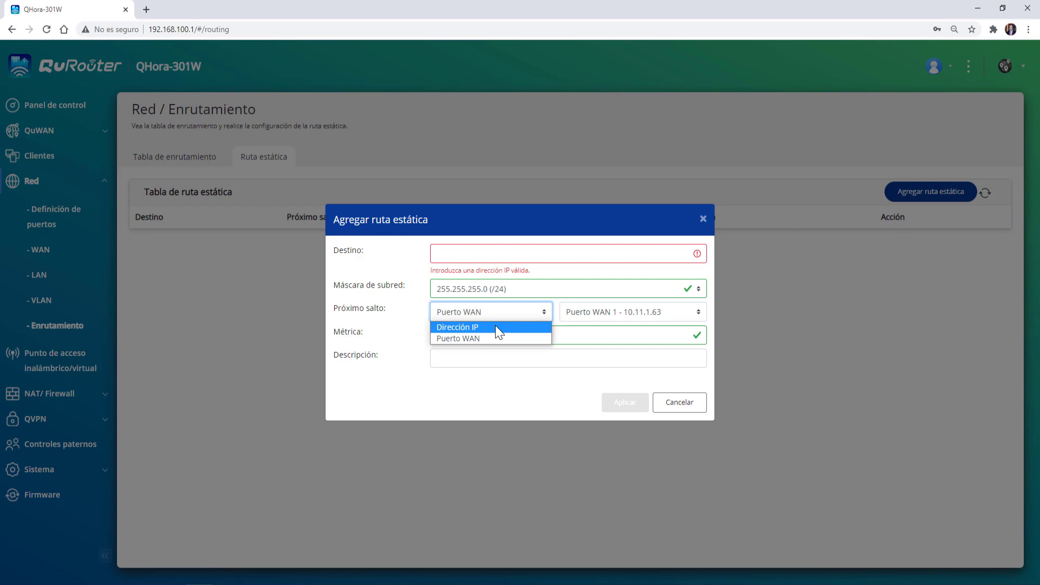
{"action": "left_click", "coordinate": [498, 328]}
{"action": "left_click", "coordinate": [591, 306]}
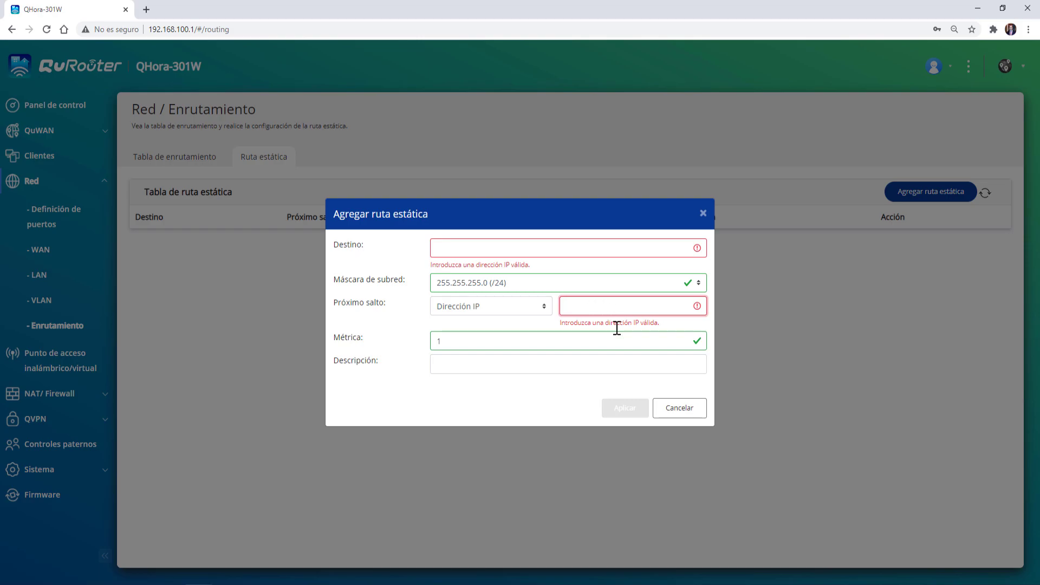
{"action": "left_click", "coordinate": [684, 417]}
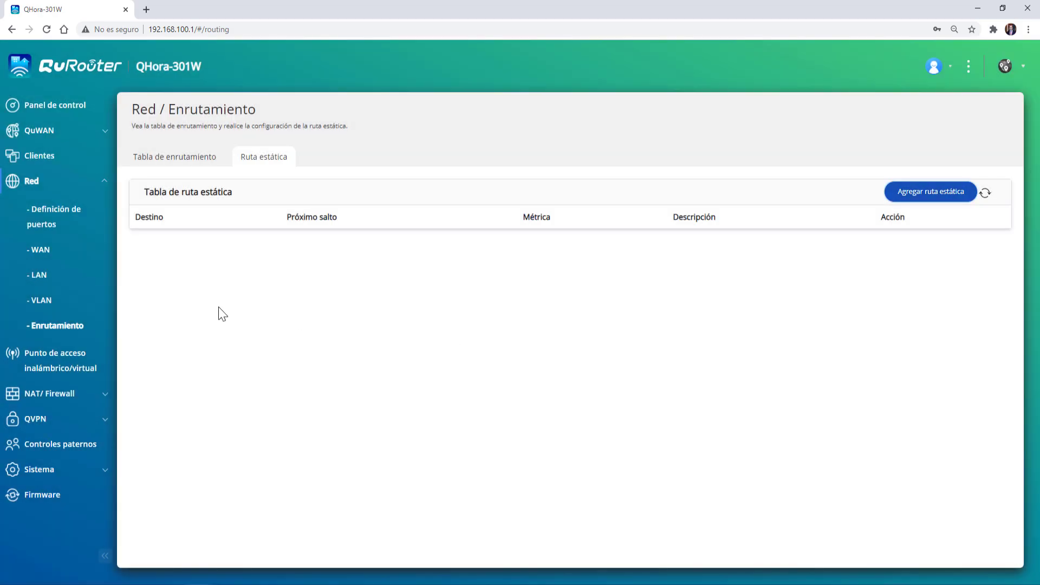
- Open the wireless access point settings, examine the VAP groups' SSIDs and bands, and check the 2.4 GHz RedesZone network's enable switch without changing it
{"action": "left_click", "coordinate": [43, 185]}
{"action": "left_click", "coordinate": [43, 207]}
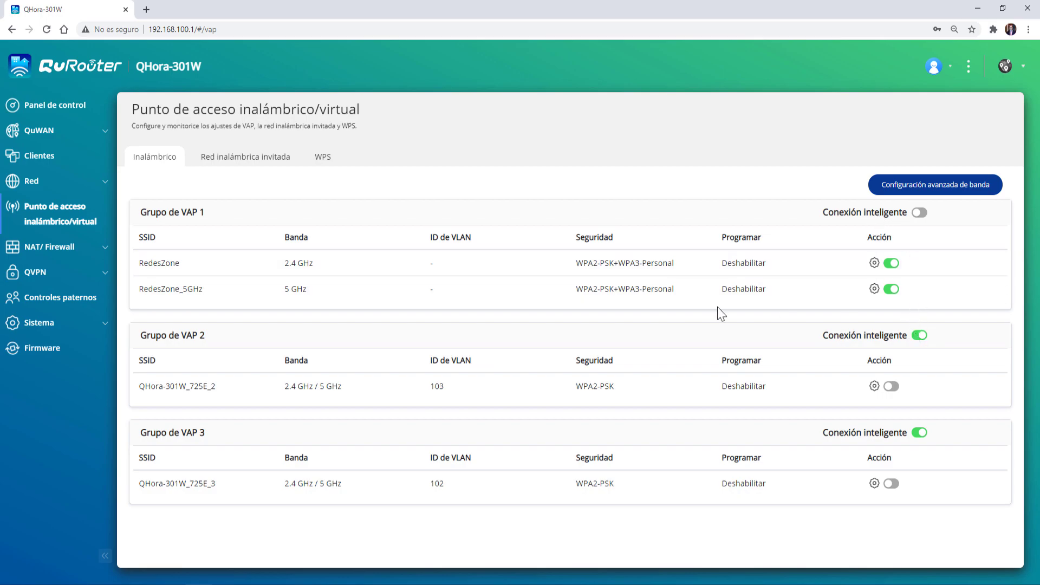
{"action": "left_click_drag", "start_coordinate": [137, 387], "coordinate": [229, 394]}
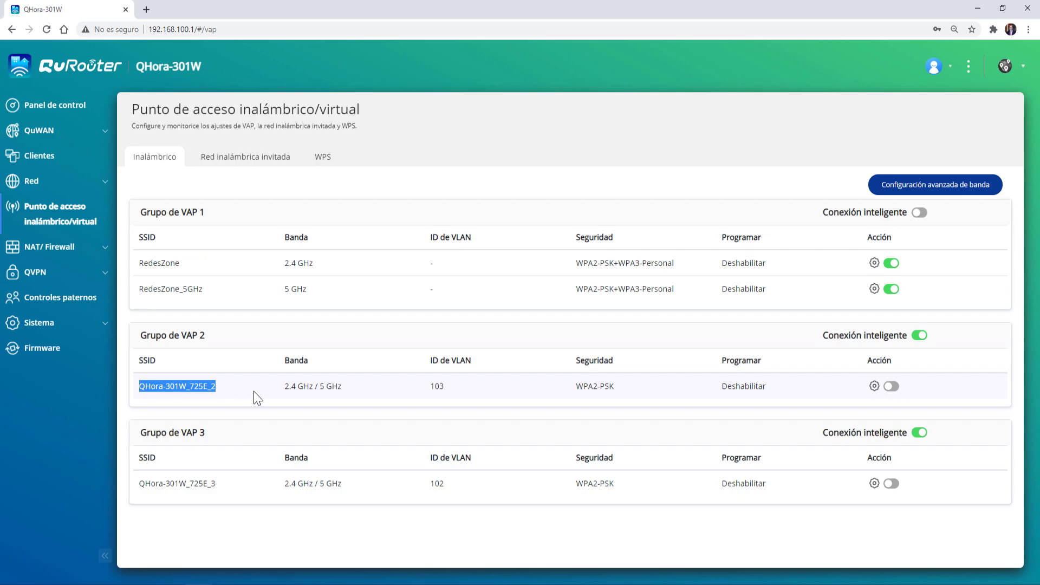
{"action": "left_click", "coordinate": [253, 392]}
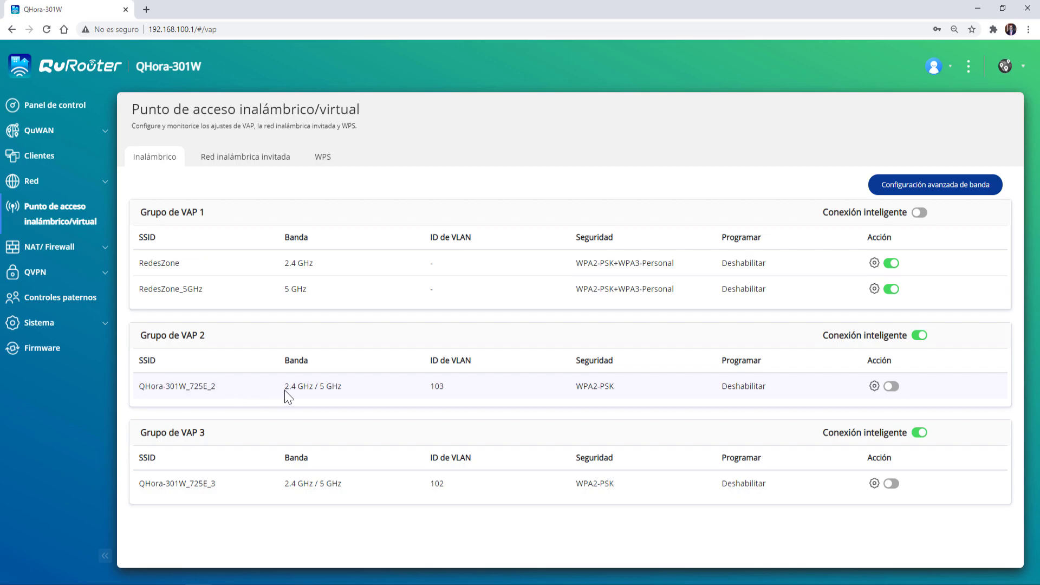
{"action": "left_click_drag", "start_coordinate": [284, 390], "coordinate": [362, 390]}
{"action": "left_click", "coordinate": [401, 391]}
{"action": "triple_click", "coordinate": [314, 265]}
{"action": "left_click", "coordinate": [288, 291]}
{"action": "left_click", "coordinate": [342, 291]}
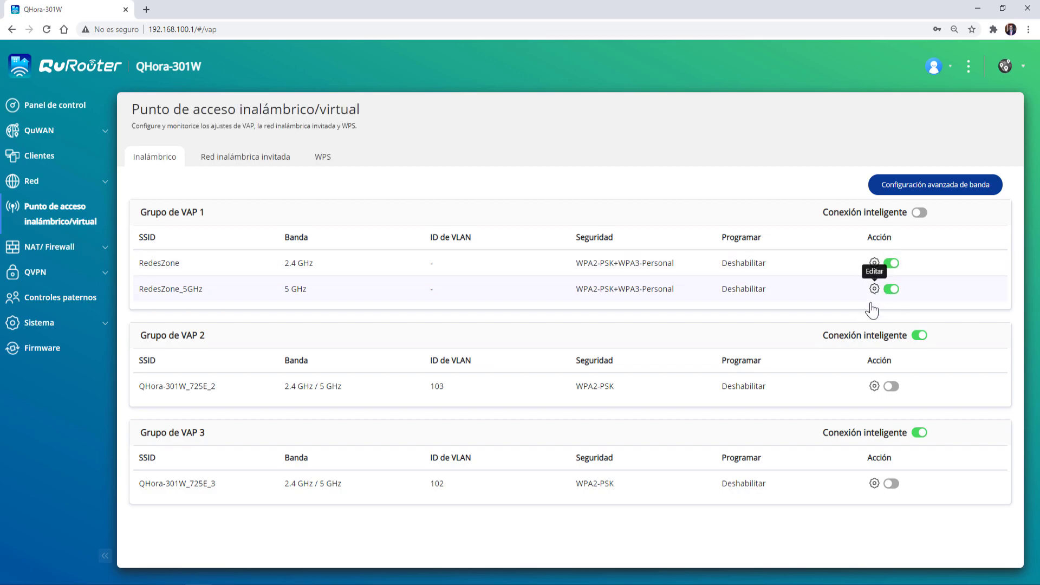
{"action": "left_click", "coordinate": [892, 263]}
{"action": "left_click", "coordinate": [588, 340]}
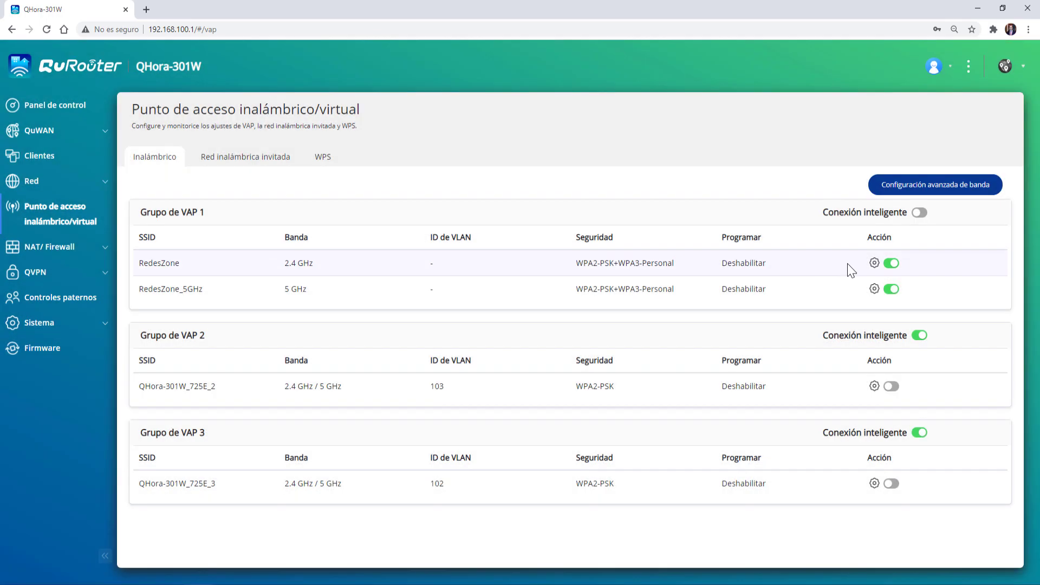
- Open the configuration of the 2.4 GHz RedesZone network and examine the VLAN ID options
{"action": "left_click", "coordinate": [874, 262]}
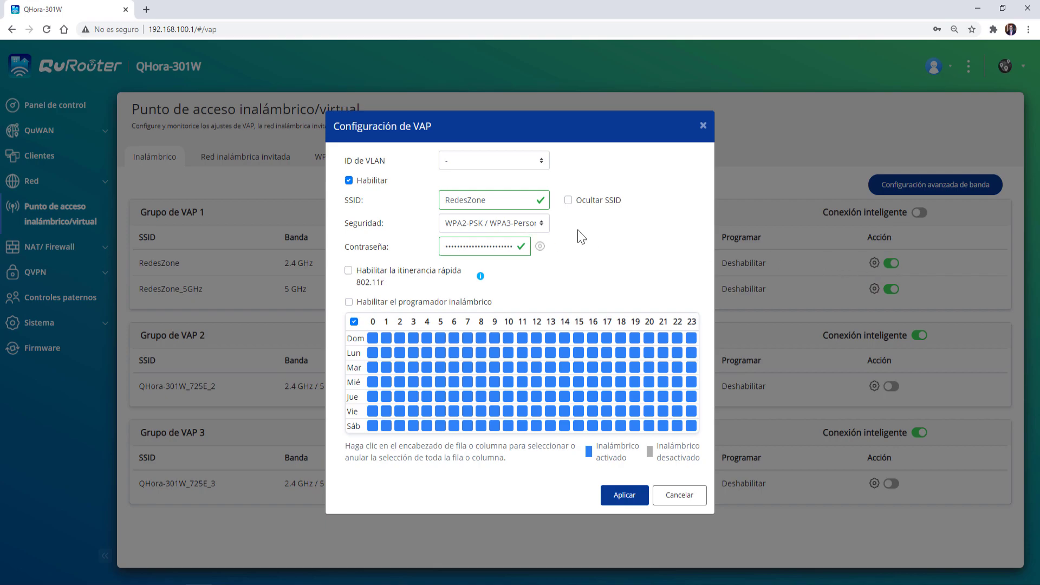
{"action": "left_click", "coordinate": [533, 163]}
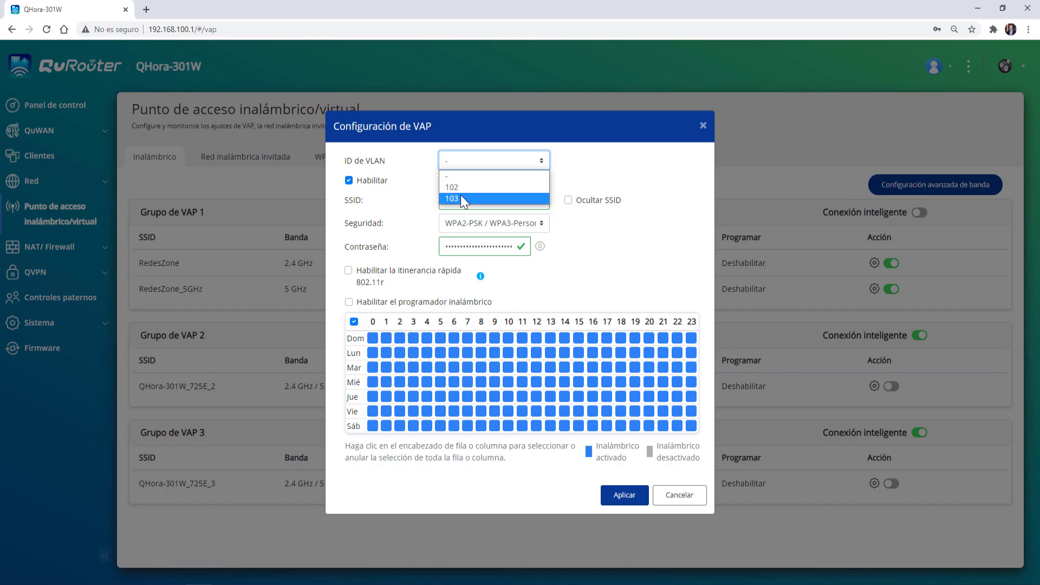
{"action": "left_click", "coordinate": [618, 181]}
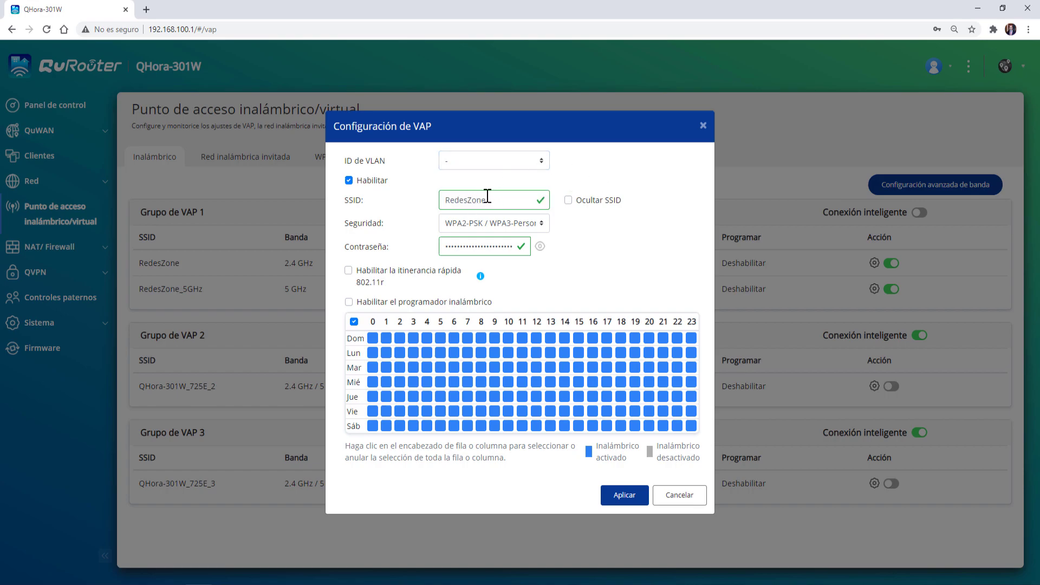
- Try OWE security on the RedesZone network, switch back to WPA2-PSK / WPA3-Personal, and cancel the configuration
{"action": "left_click", "coordinate": [536, 227]}
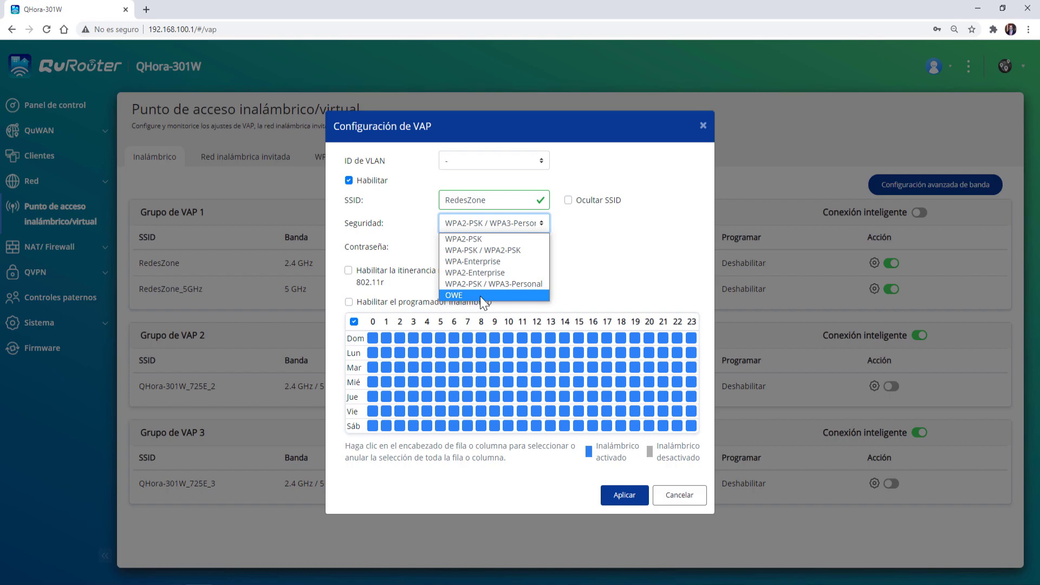
{"action": "left_click", "coordinate": [478, 297]}
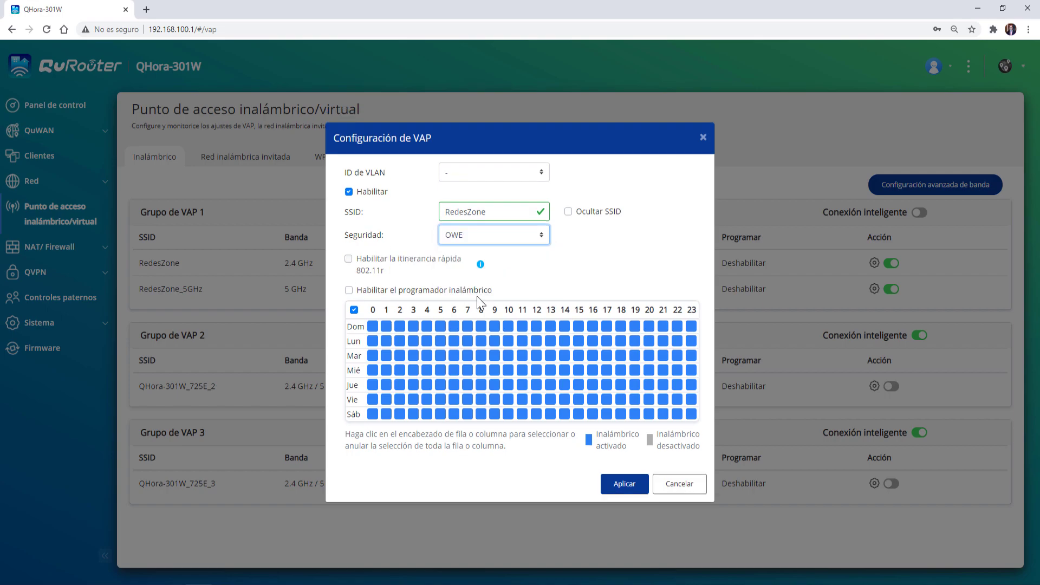
{"action": "left_click", "coordinate": [486, 241]}
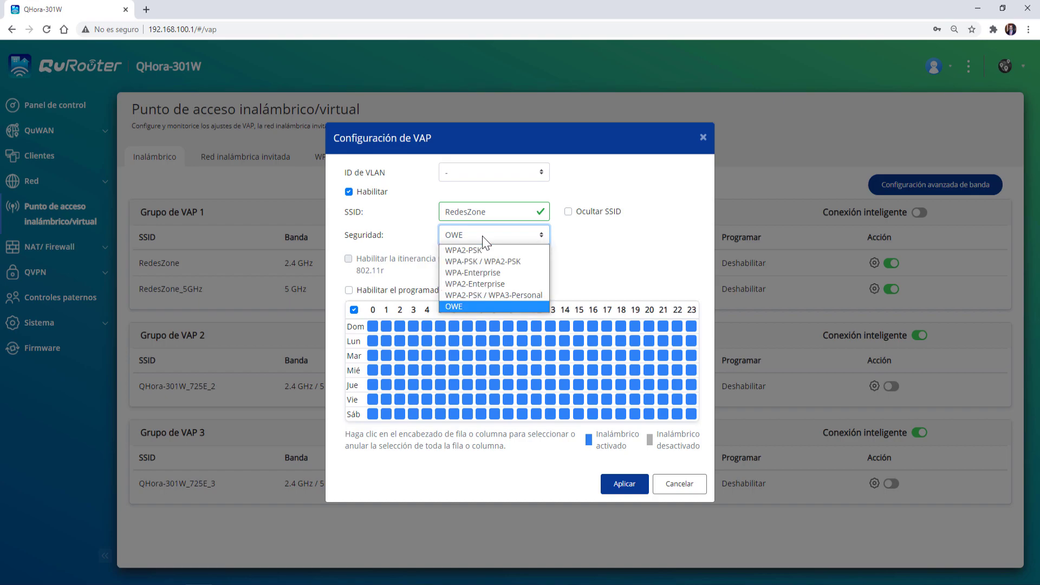
{"action": "left_click", "coordinate": [481, 297]}
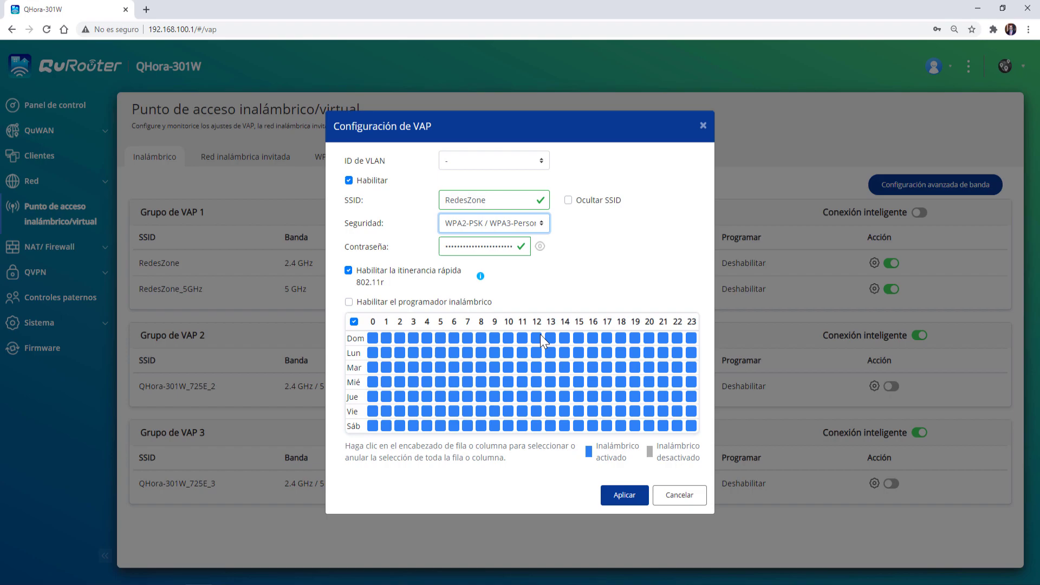
{"action": "left_click", "coordinate": [678, 496]}
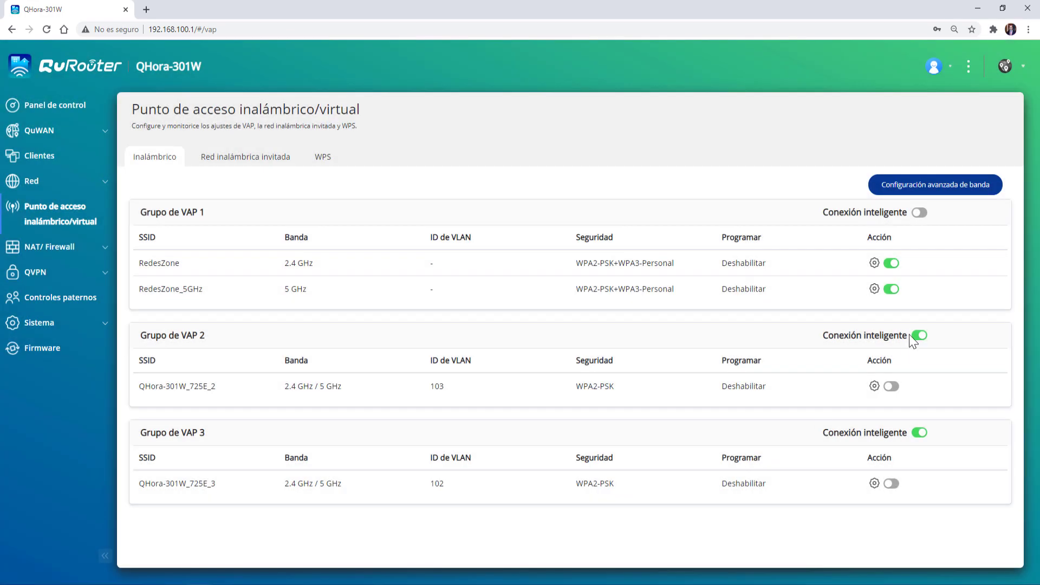
- View the RedesZone_5GHz network's configuration and the 2.4 GHz RedesZone network's configuration, closing each without changes
{"action": "left_click", "coordinate": [875, 289]}
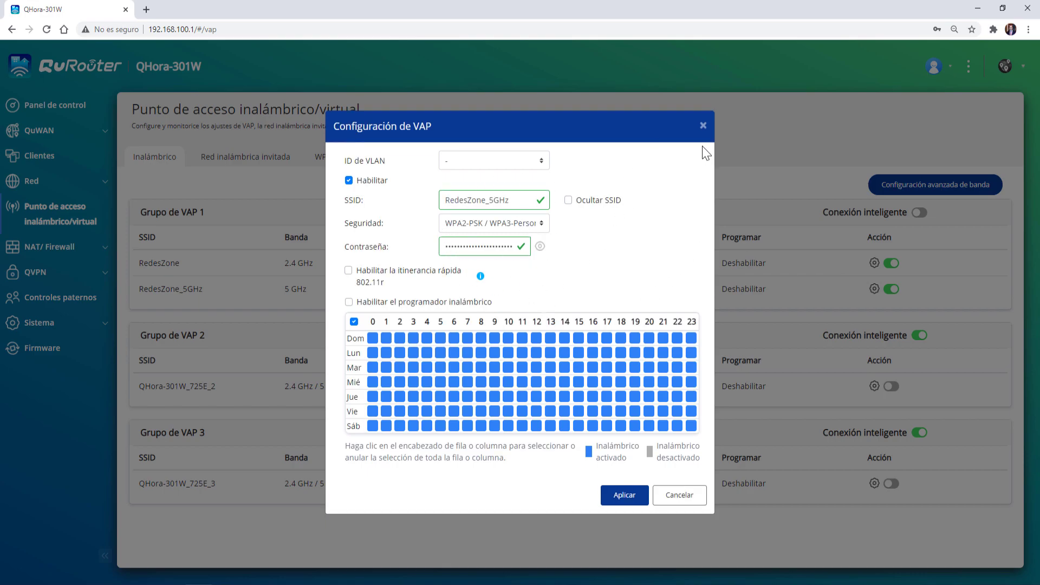
{"action": "left_click", "coordinate": [703, 126]}
{"action": "left_click", "coordinate": [875, 263]}
{"action": "left_click", "coordinate": [680, 494]}
- Open the advanced band configuration, check the band-switching option without changing it, and examine the 5 GHz transmission power levels
{"action": "left_click", "coordinate": [902, 187]}
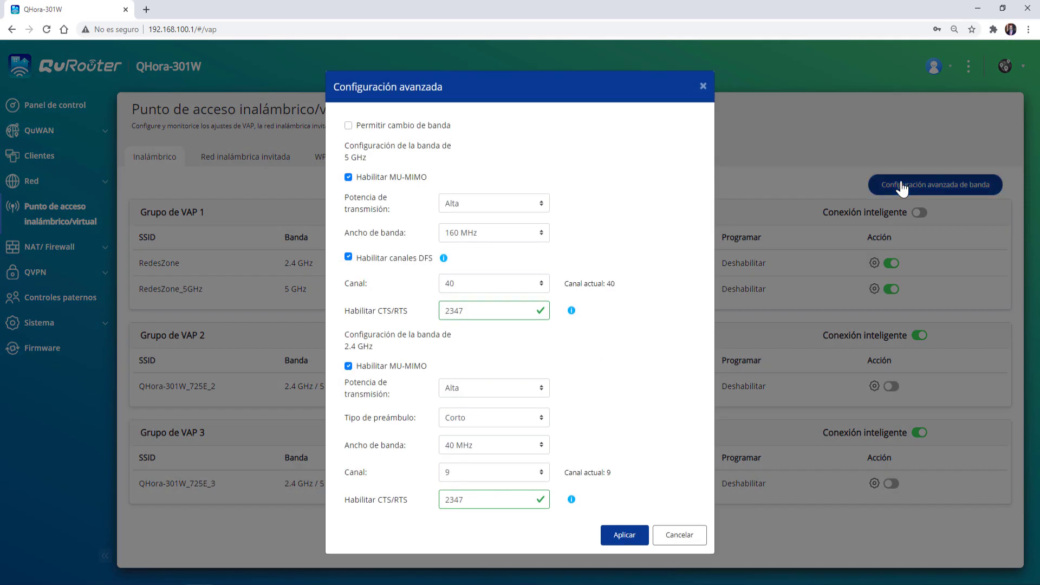
{"action": "left_click", "coordinate": [348, 125]}
{"action": "left_click", "coordinate": [349, 126]}
{"action": "left_click", "coordinate": [477, 203]}
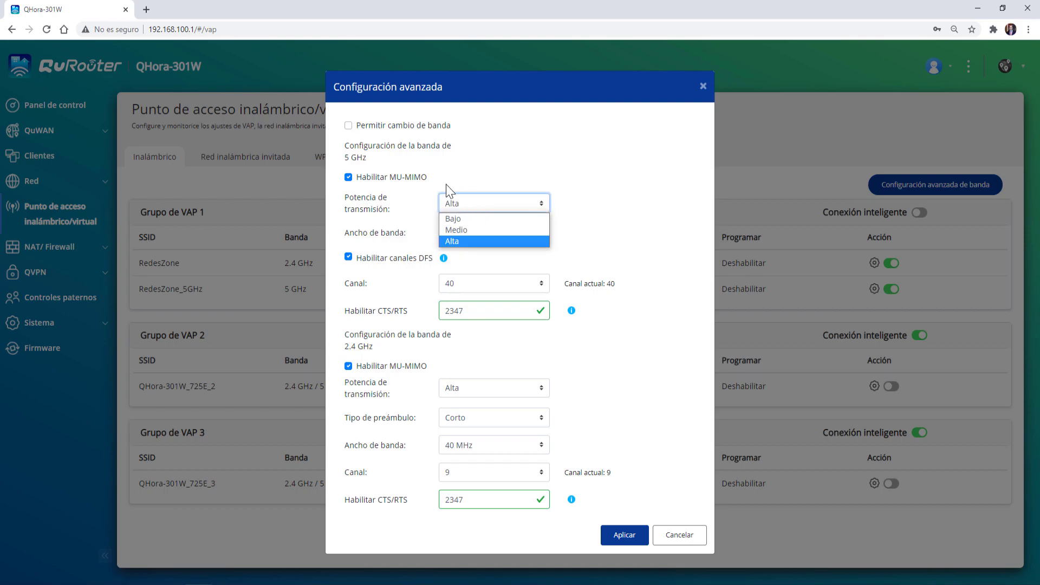
{"action": "left_click", "coordinate": [523, 184]}
- Try an 80 MHz bandwidth for the 5 GHz band and restore it to 160 MHz
{"action": "left_click", "coordinate": [477, 233]}
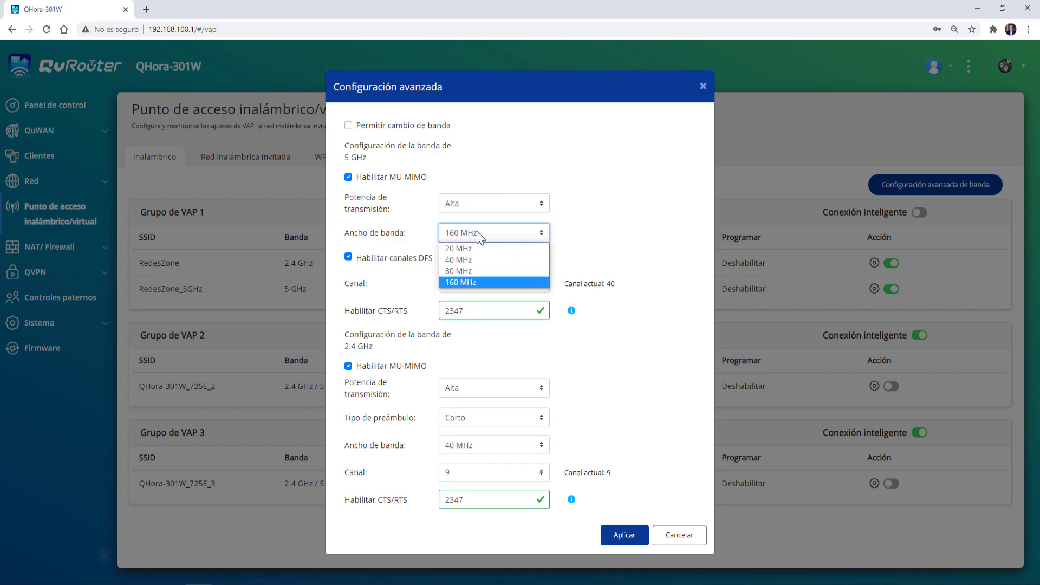
{"action": "left_click", "coordinate": [477, 272]}
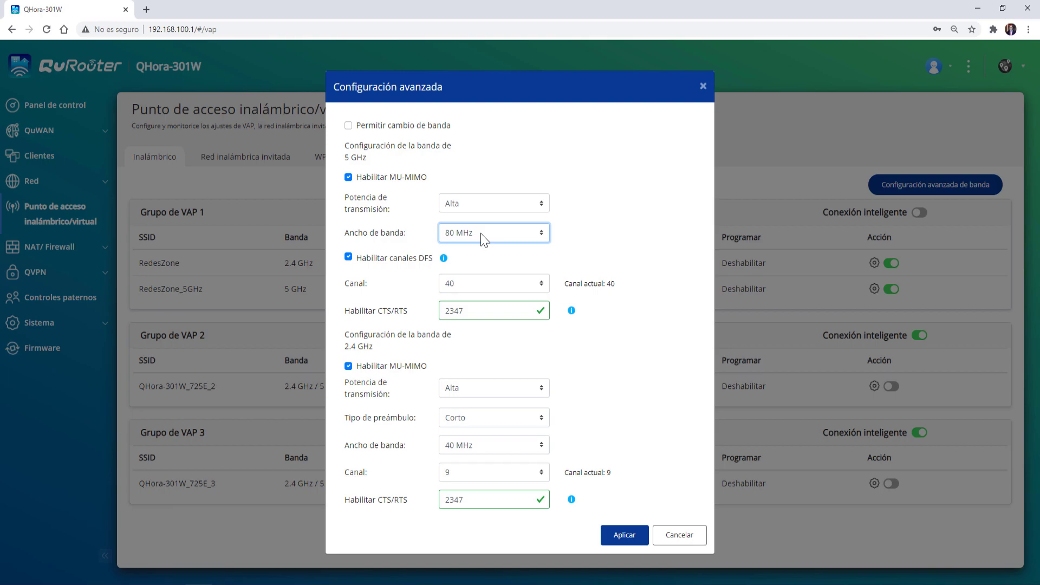
{"action": "left_click", "coordinate": [481, 233]}
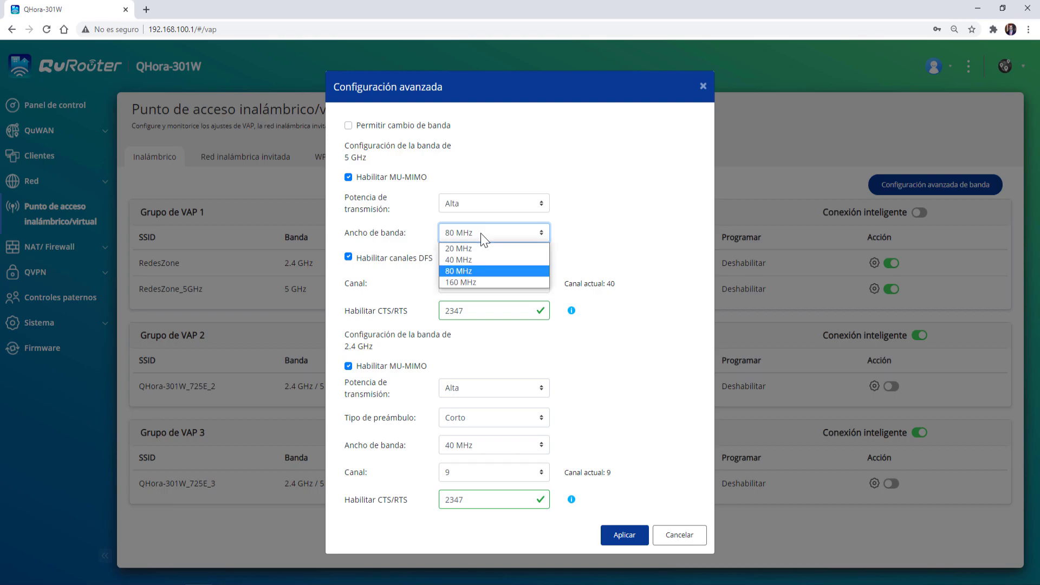
{"action": "left_click", "coordinate": [469, 272]}
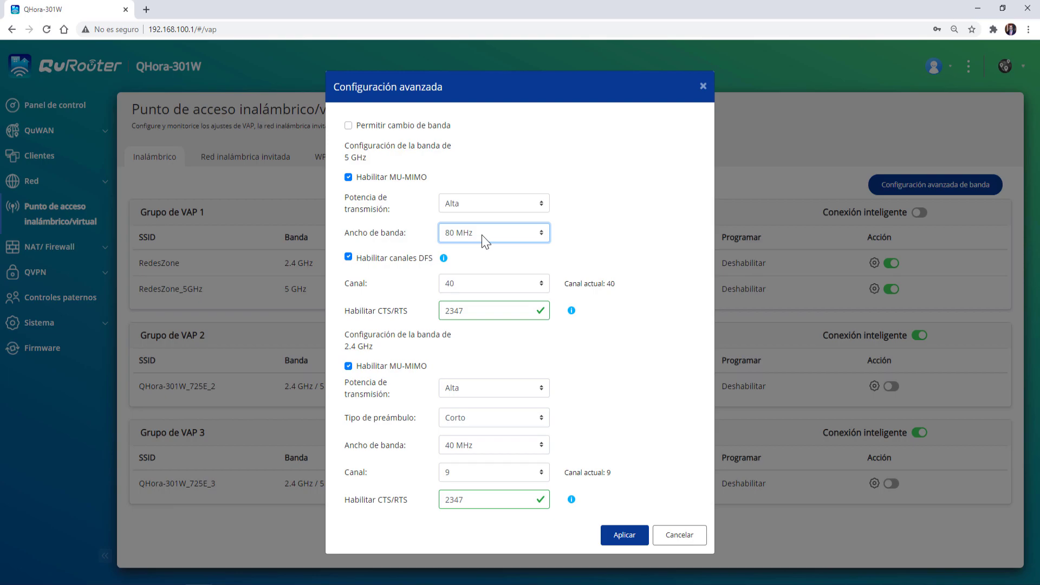
{"action": "left_click", "coordinate": [482, 235]}
{"action": "left_click", "coordinate": [474, 285]}
{"action": "left_click", "coordinate": [480, 235]}
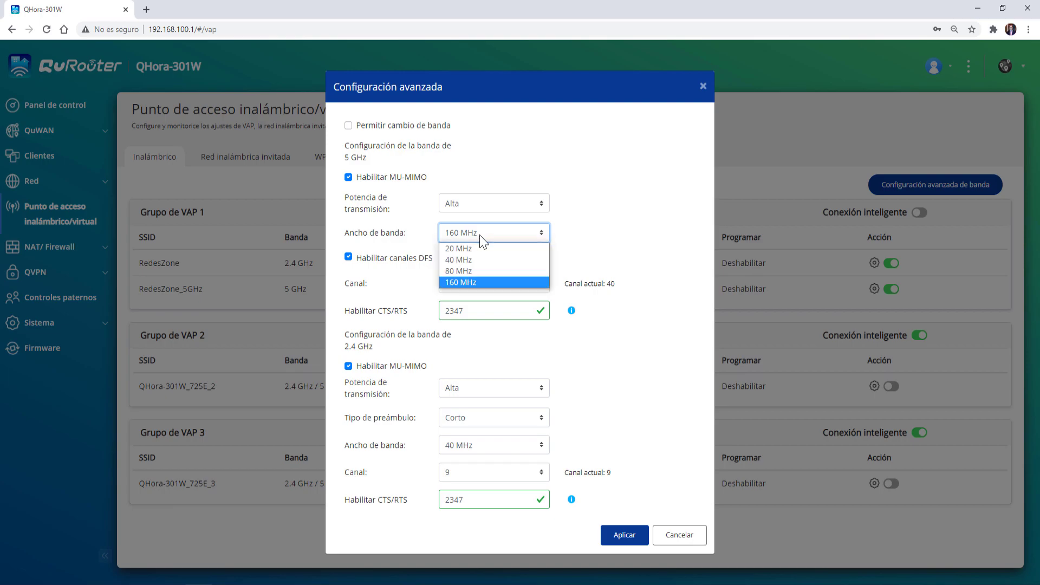
{"action": "left_click", "coordinate": [476, 285]}
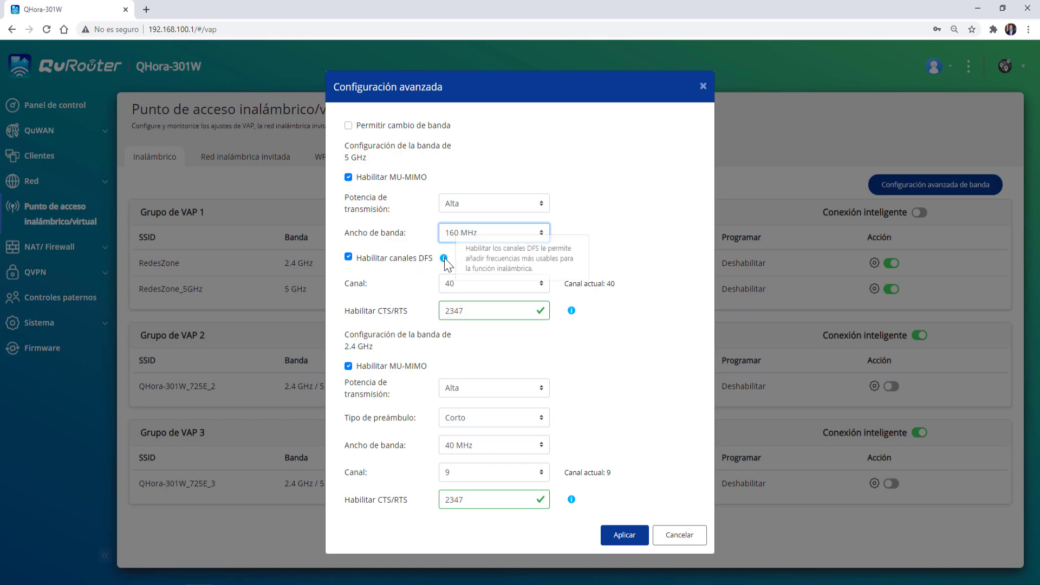
- Examine the 5 GHz band's channel options, including the DFS channels, and the 2.4 GHz band's transmission power options
{"action": "left_click", "coordinate": [490, 287]}
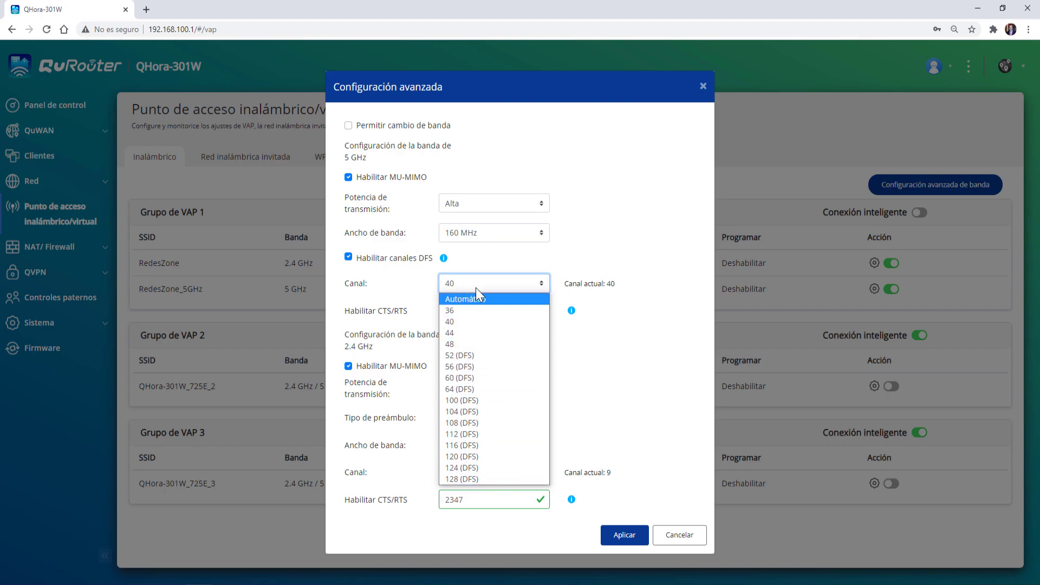
{"action": "left_click", "coordinate": [623, 328]}
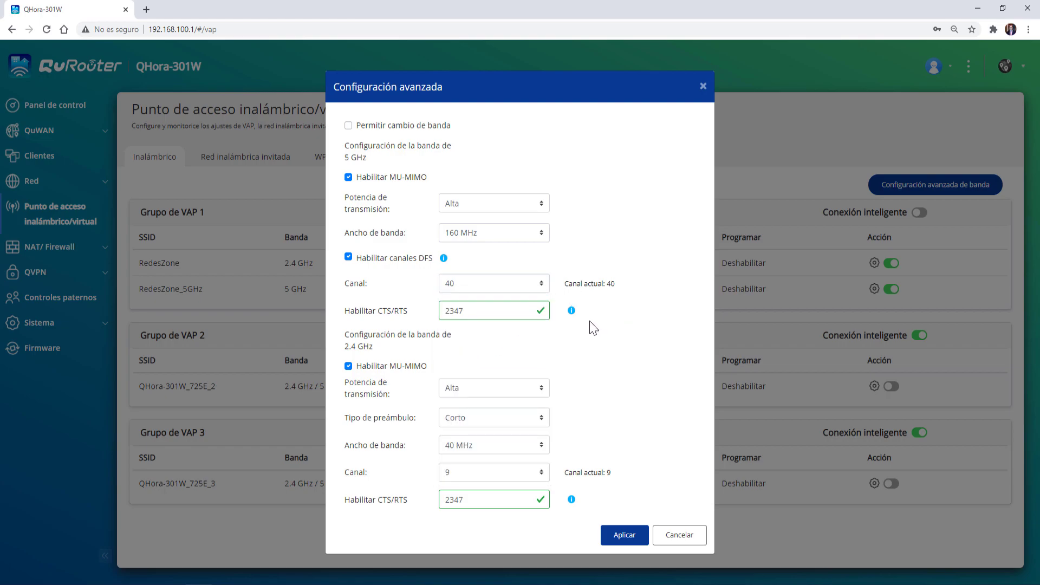
{"action": "left_click", "coordinate": [499, 382]}
{"action": "left_click", "coordinate": [529, 364]}
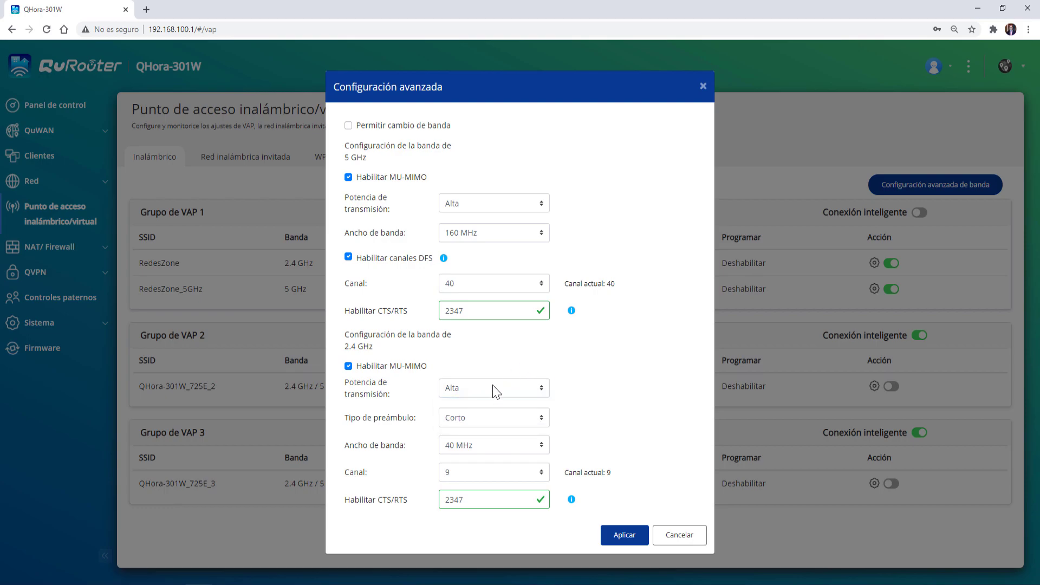
- Examine the 2.4 GHz band's preamble type and bandwidth options and its CTS/RTS setting, and cancel the advanced configuration
{"action": "left_click", "coordinate": [476, 421]}
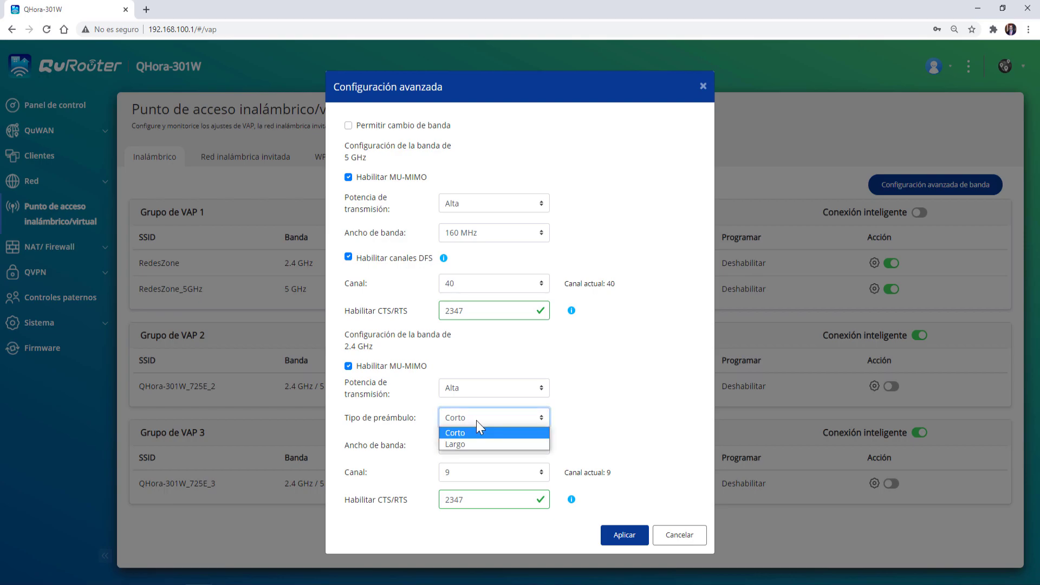
{"action": "left_click", "coordinate": [606, 429]}
{"action": "left_click", "coordinate": [516, 420]}
{"action": "left_click", "coordinate": [608, 431]}
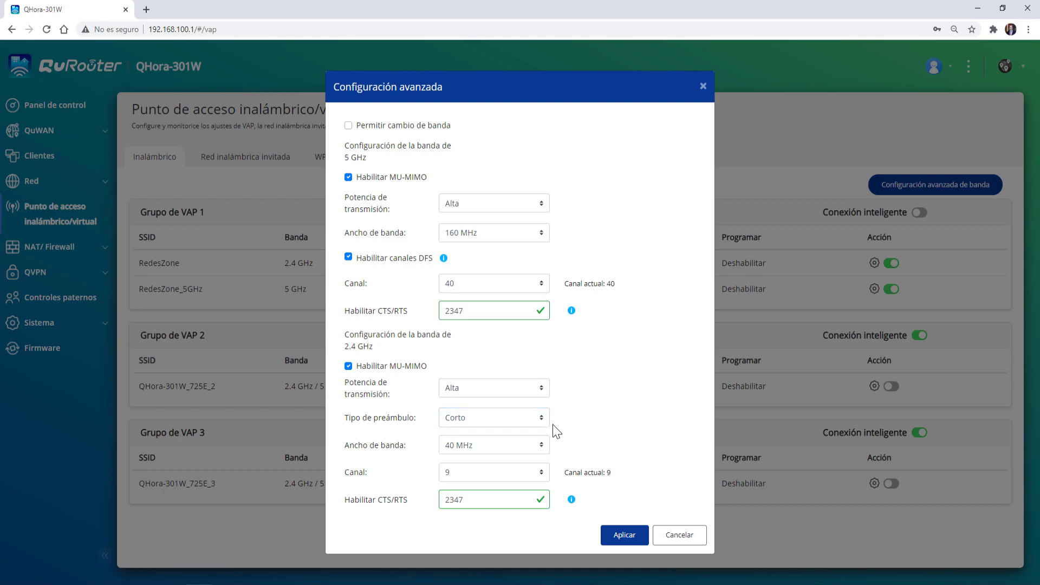
{"action": "left_click", "coordinate": [530, 422]}
{"action": "left_click", "coordinate": [596, 427]}
{"action": "left_click", "coordinate": [503, 448]}
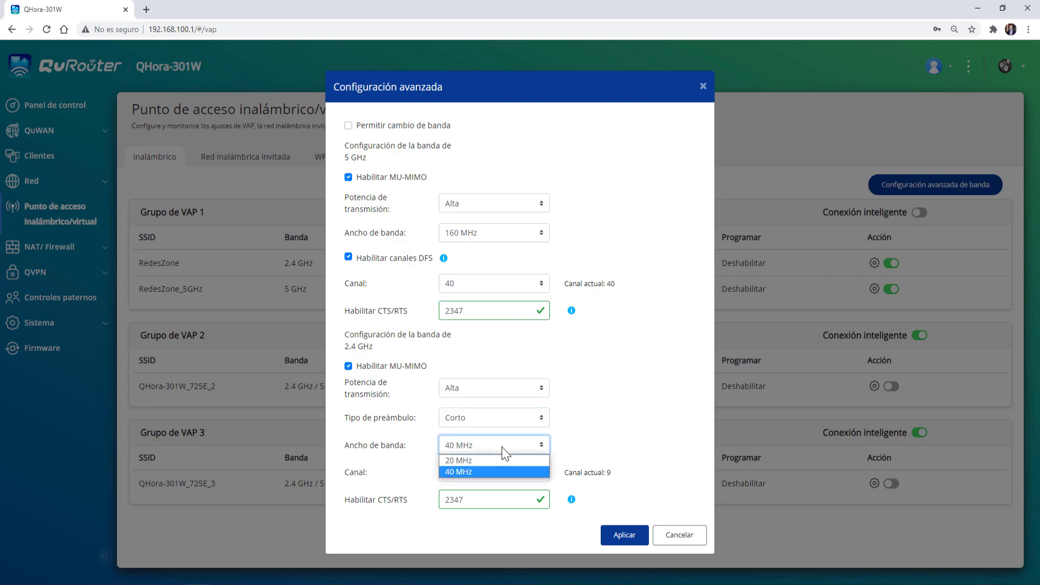
{"action": "left_click", "coordinate": [487, 472]}
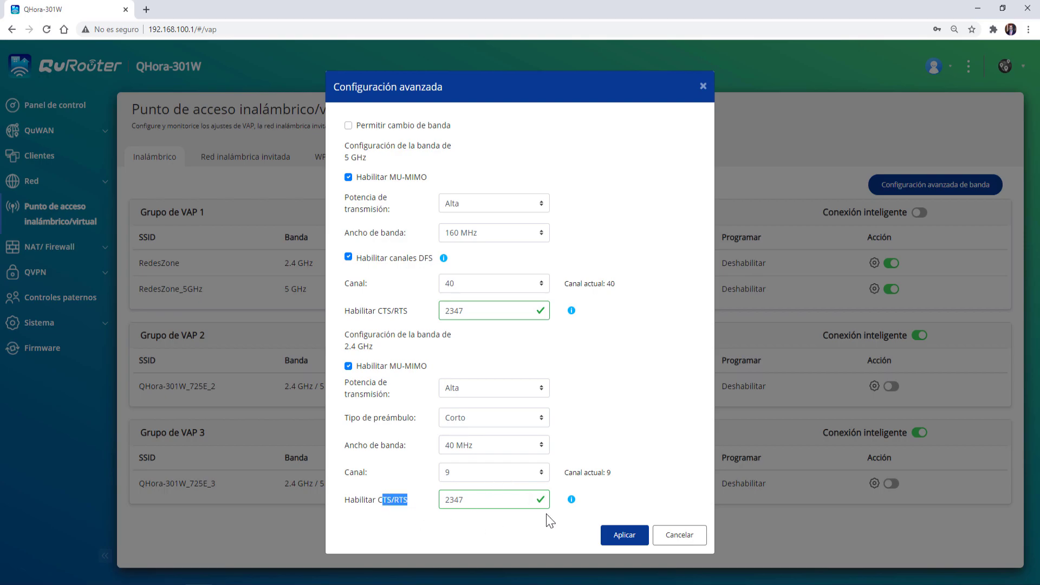
{"action": "left_click", "coordinate": [667, 535]}
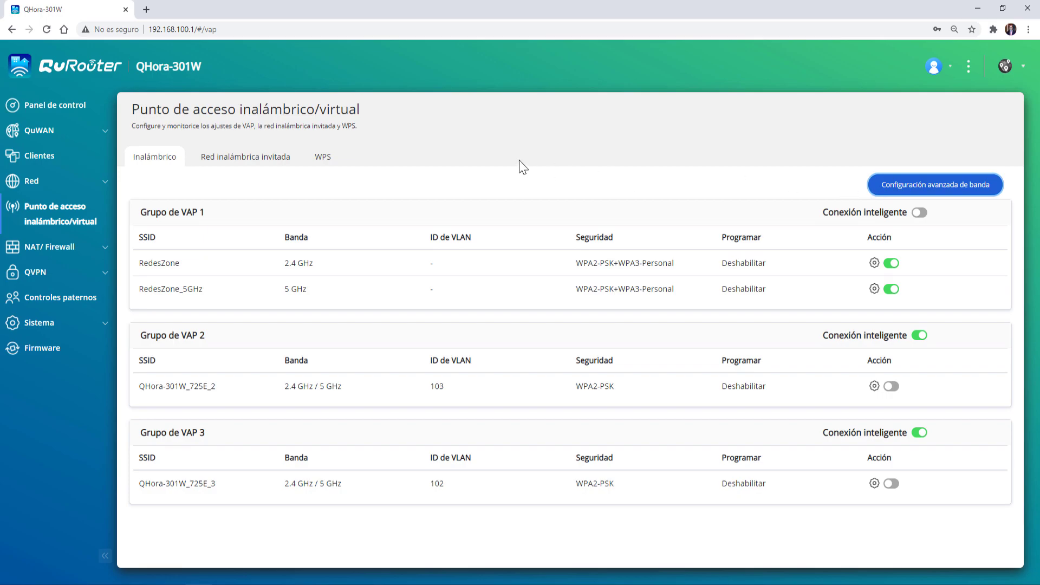
- Open the guest wireless network settings and try OWE security for the RedesZone_Invitados network
{"action": "left_click", "coordinate": [276, 158]}
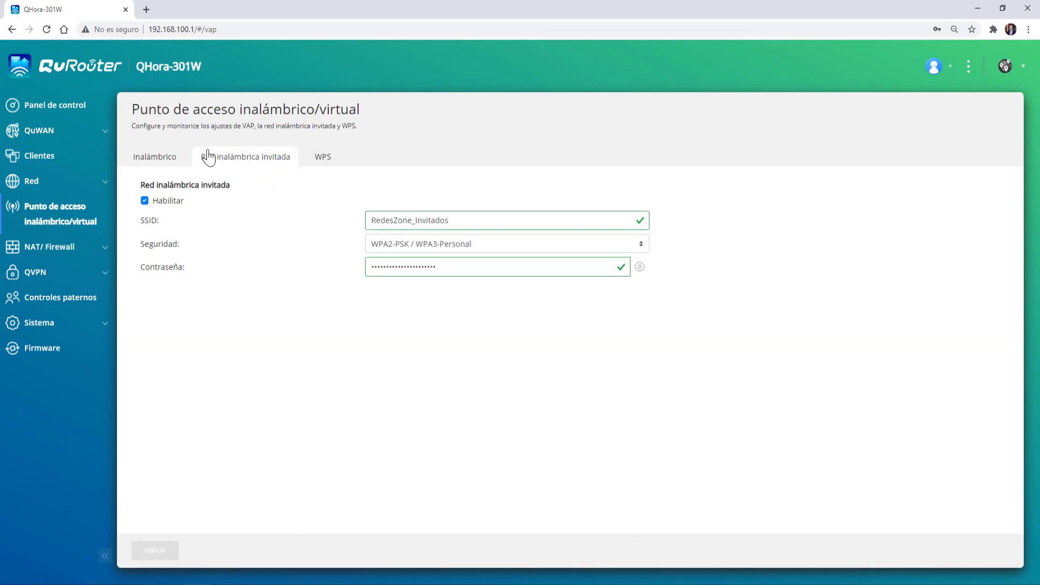
{"action": "left_click_drag", "start_coordinate": [460, 223], "coordinate": [306, 253]}
{"action": "left_click", "coordinate": [302, 247]}
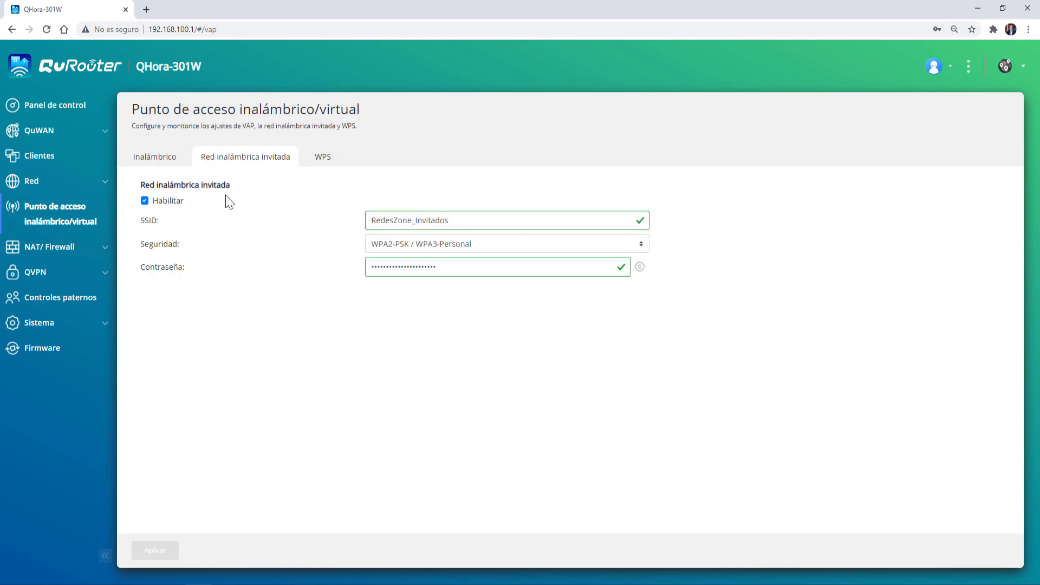
{"action": "left_click", "coordinate": [496, 246]}
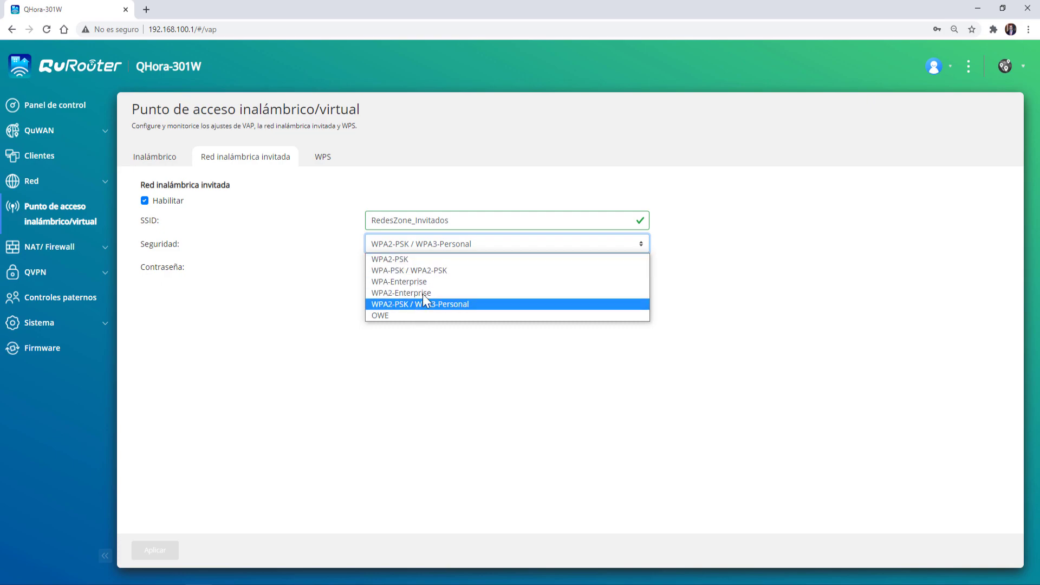
{"action": "left_click", "coordinate": [406, 316]}
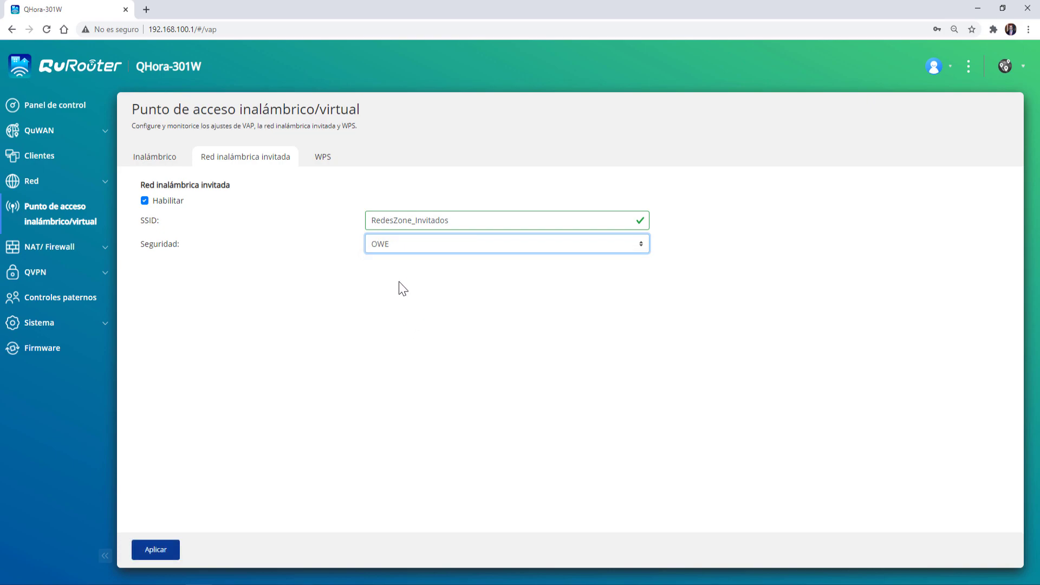
- Examine the guest network's security options without applying a change, and view the WPS settings
{"action": "left_click", "coordinate": [409, 245]}
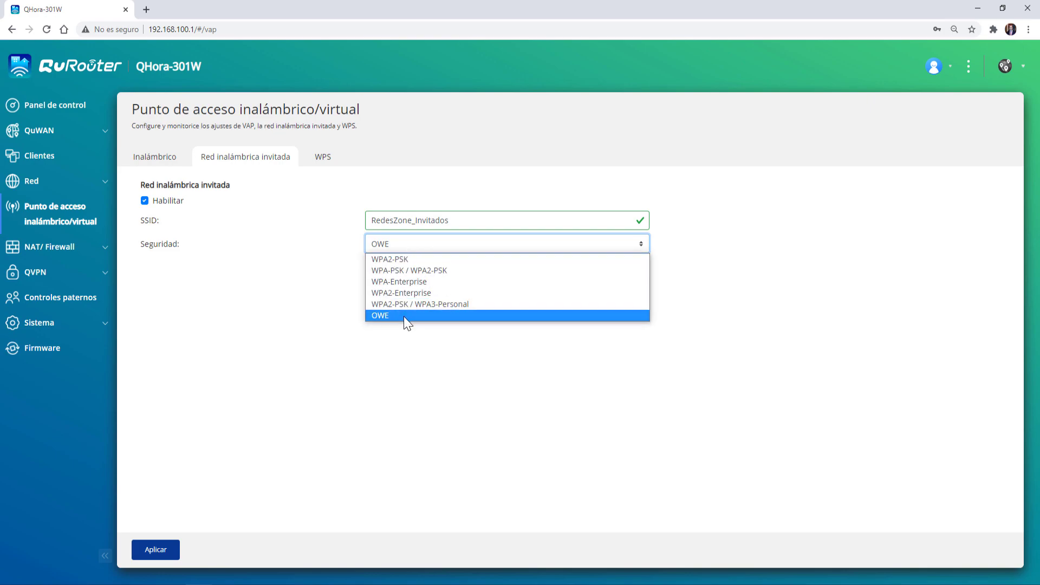
{"action": "left_click", "coordinate": [395, 348]}
{"action": "left_click", "coordinate": [407, 250]}
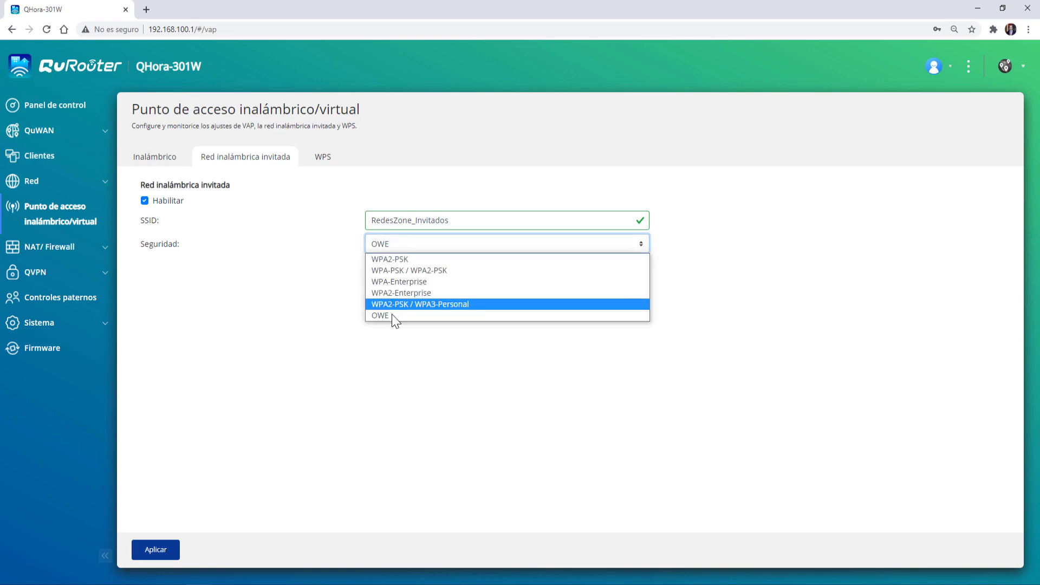
{"action": "left_click", "coordinate": [390, 320]}
{"action": "left_click", "coordinate": [332, 158]}
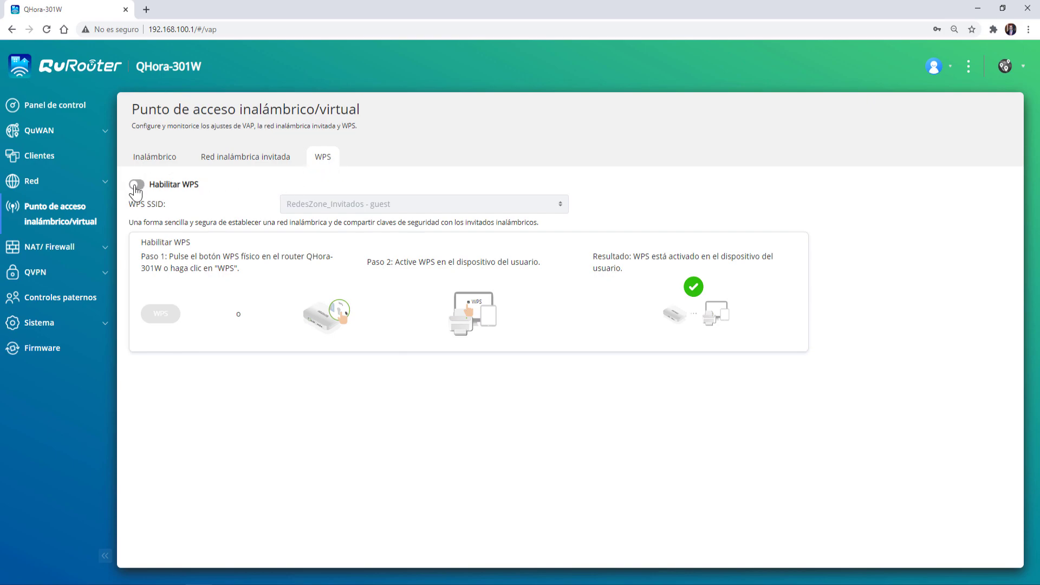
- Open the NAT/Firewall rule settings, activate the firewall, and apply the activation
{"action": "left_click", "coordinate": [51, 247]}
{"action": "left_click", "coordinate": [64, 275]}
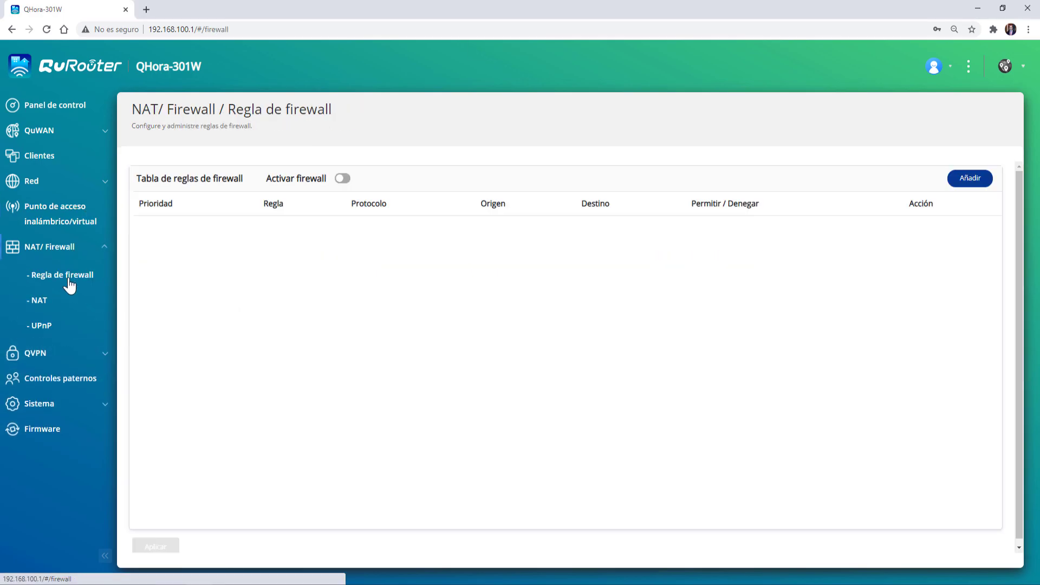
{"action": "left_click", "coordinate": [344, 179]}
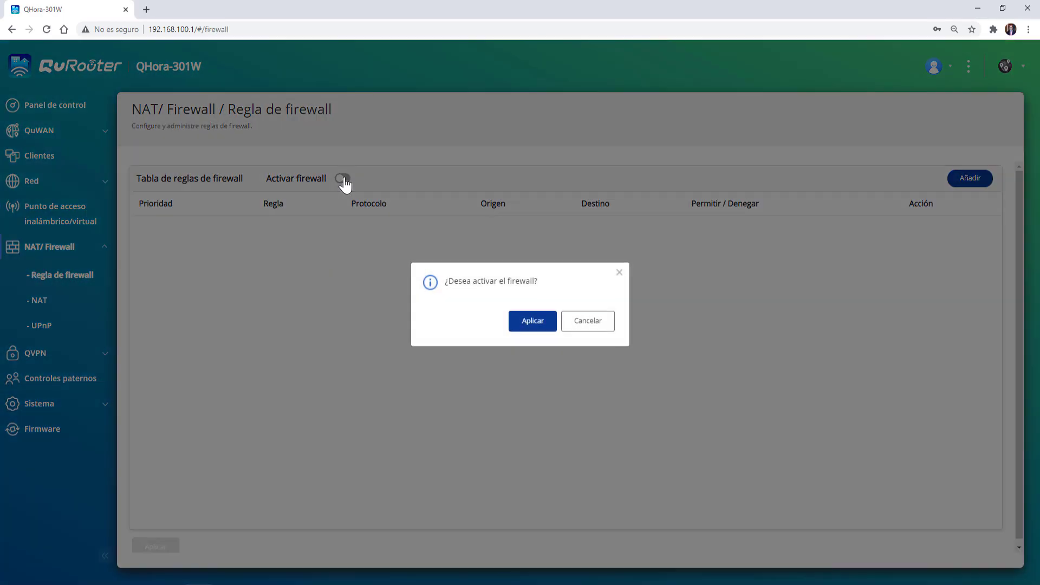
{"action": "left_click", "coordinate": [536, 333]}
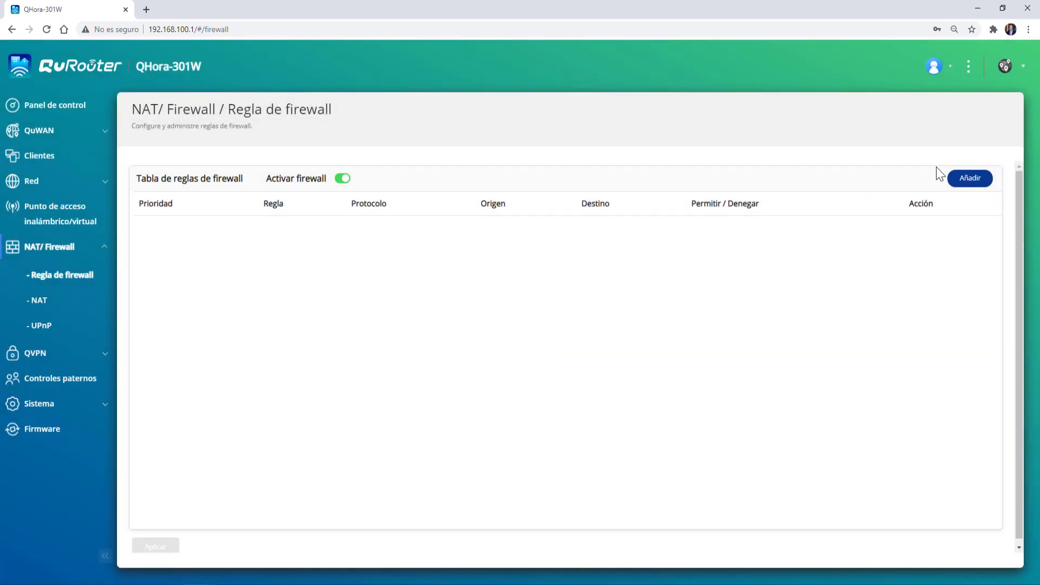
- Try a TCP+UDP firewall rule with defined origin and destination and the Denegar action, examine its interface options, and cancel the rule
{"action": "left_click", "coordinate": [984, 181]}
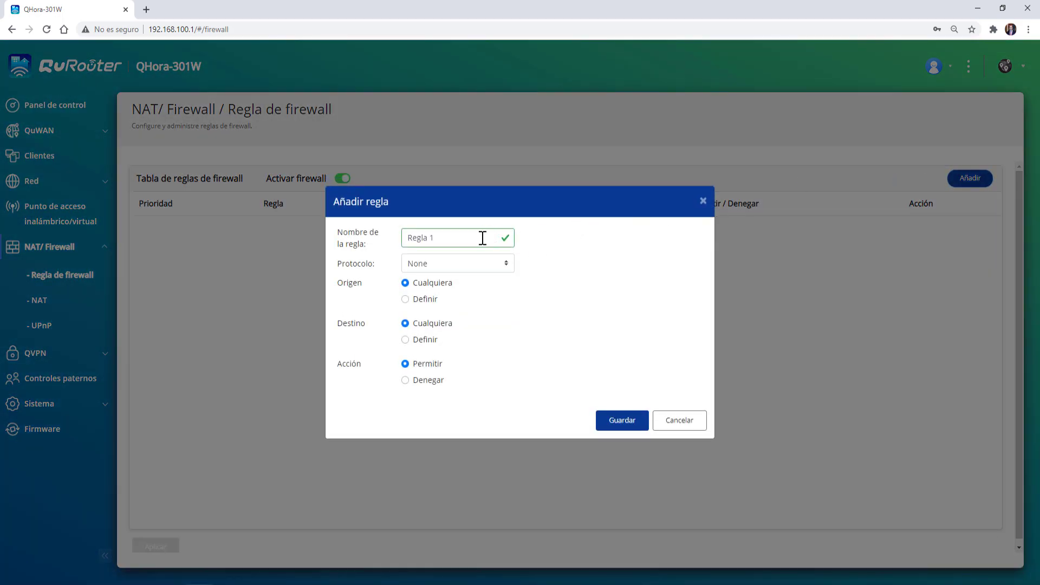
{"action": "left_click", "coordinate": [490, 265]}
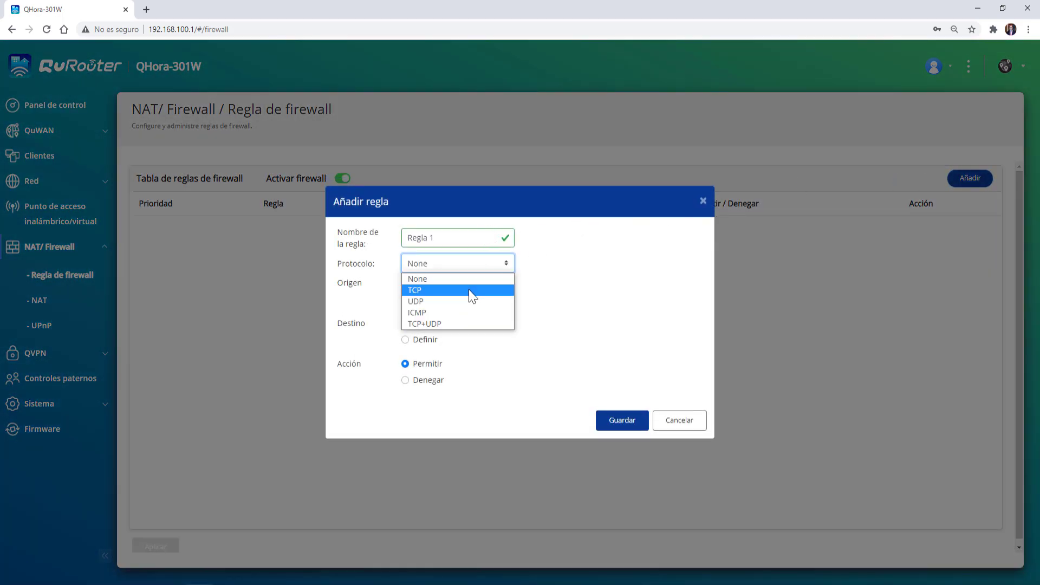
{"action": "left_click", "coordinate": [456, 323]}
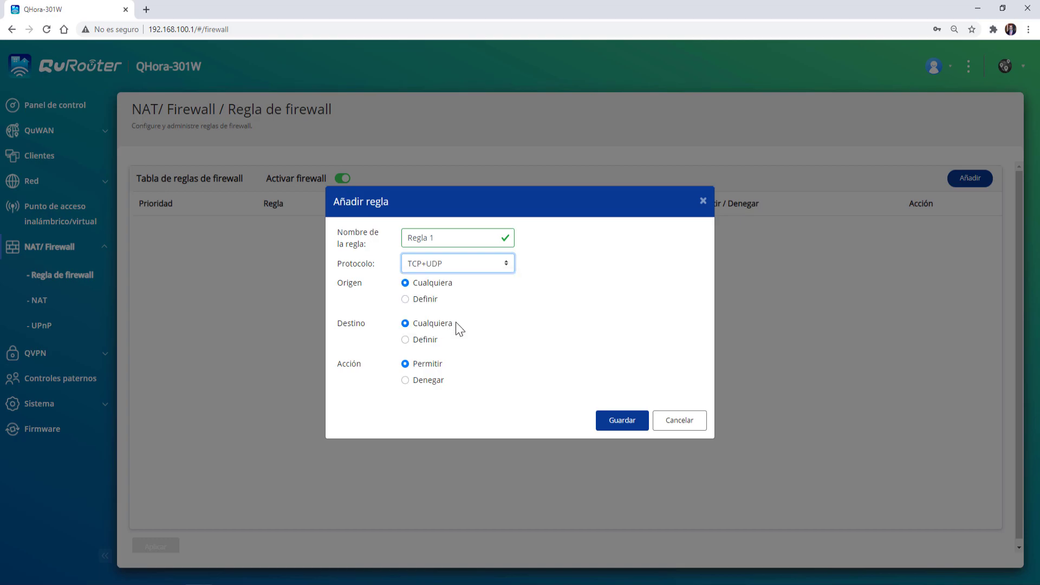
{"action": "left_click", "coordinate": [405, 299]}
{"action": "left_click", "coordinate": [406, 383]}
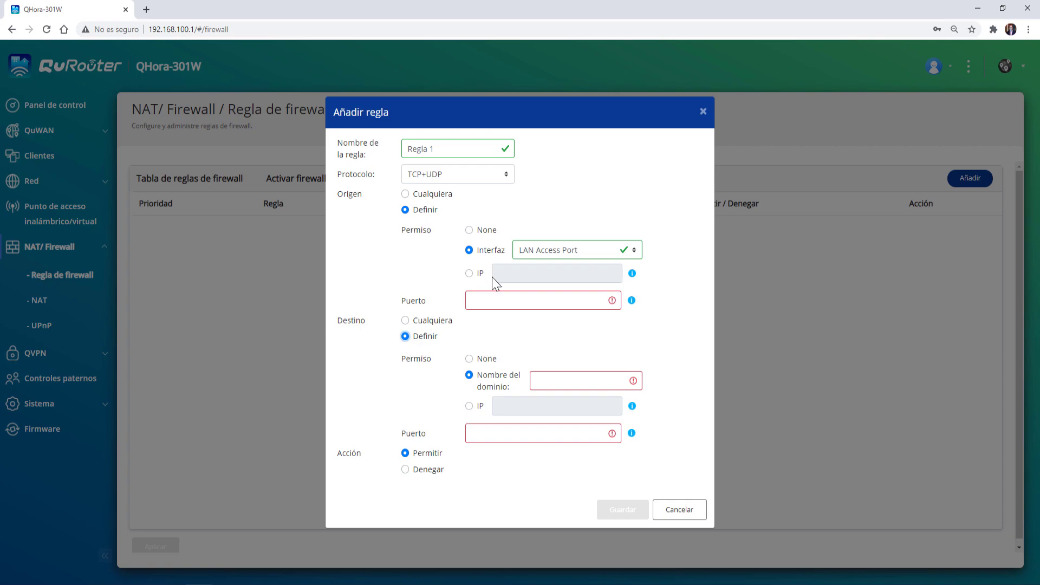
{"action": "left_click", "coordinate": [405, 470]}
{"action": "left_click", "coordinate": [585, 254]}
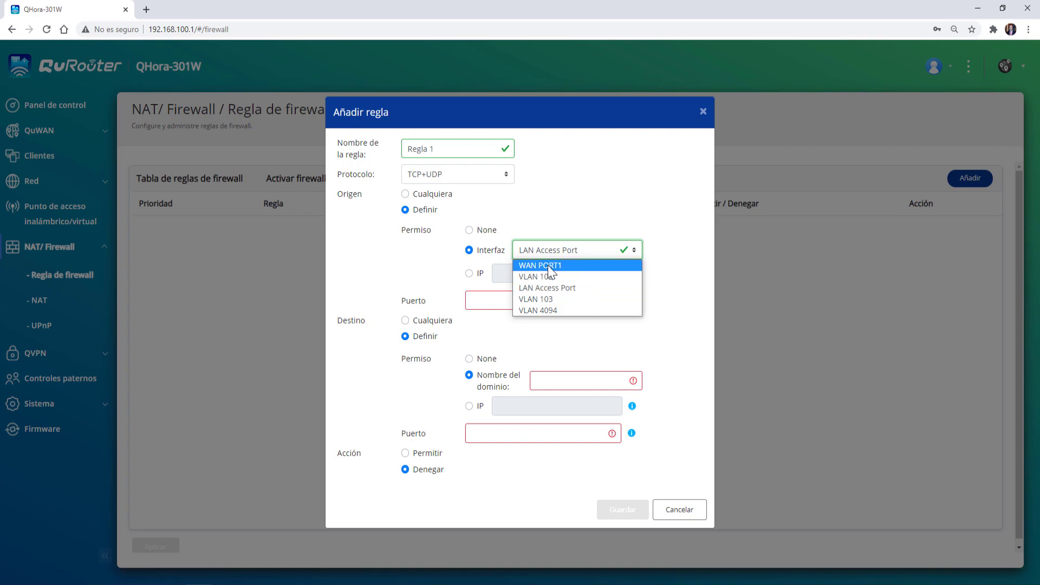
{"action": "left_click", "coordinate": [562, 227]}
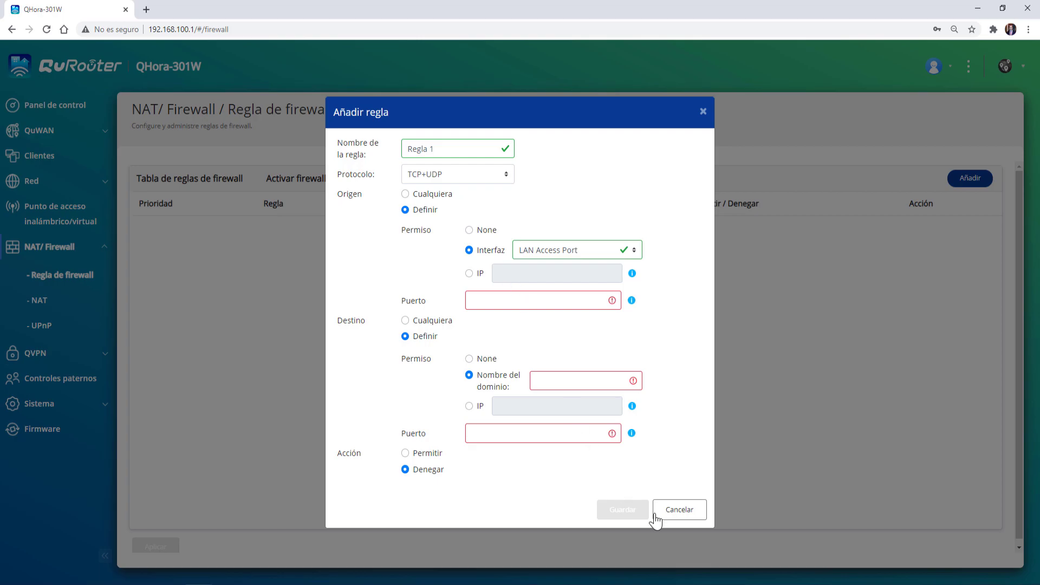
{"action": "left_click", "coordinate": [676, 519]}
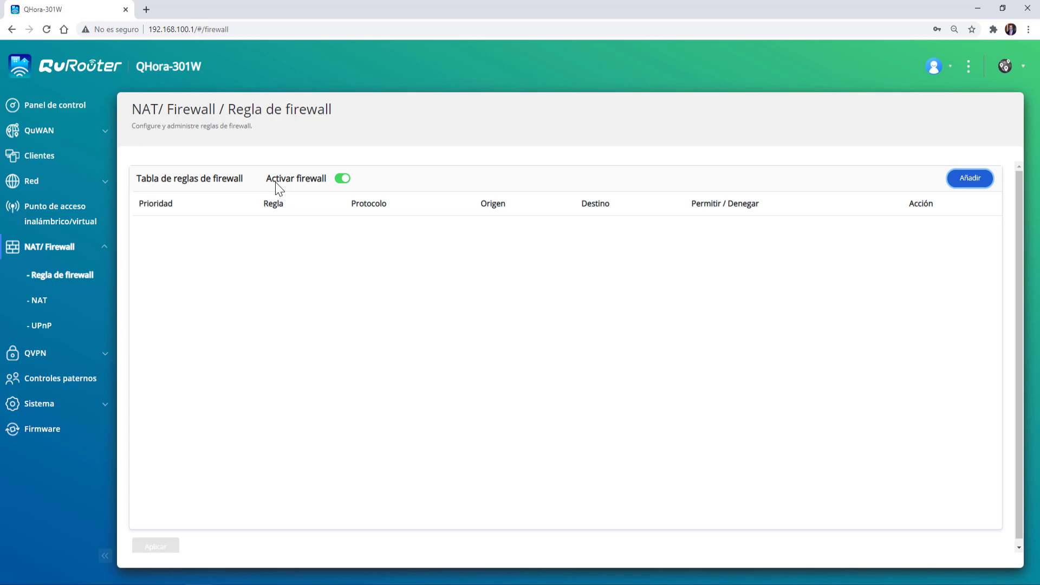
- Deactivate the firewall, apply the change, and review the NAT section's ALG settings for FTP, PPTP and SIP
{"action": "left_click", "coordinate": [340, 179]}
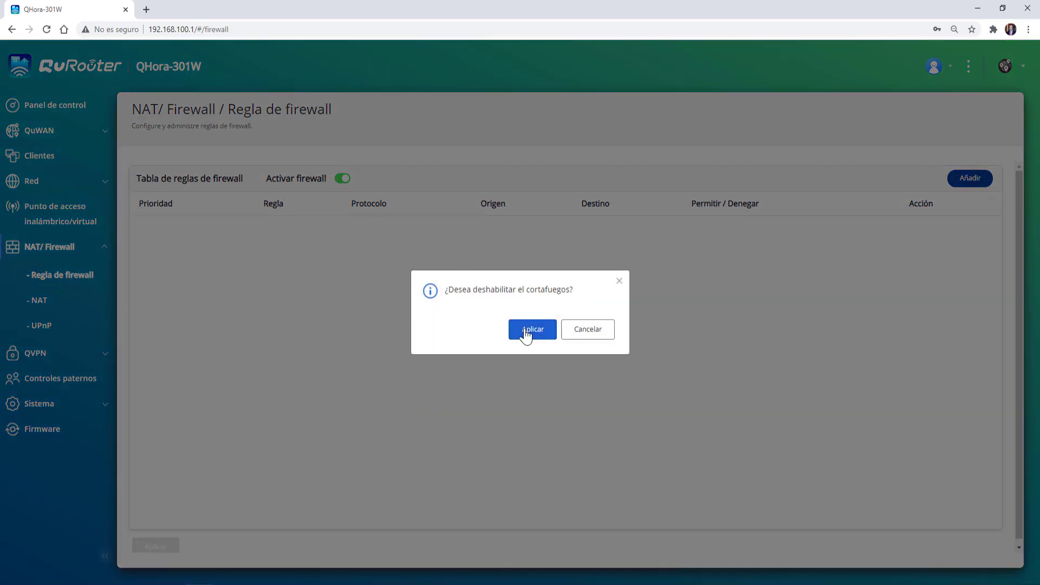
{"action": "left_click", "coordinate": [526, 332]}
{"action": "left_click", "coordinate": [40, 301]}
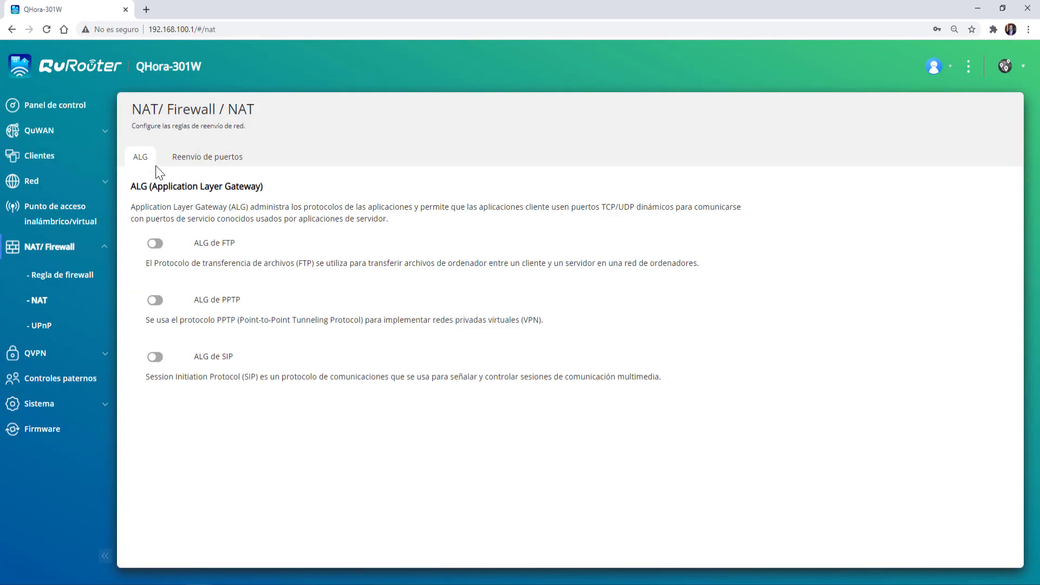
{"action": "left_click_drag", "start_coordinate": [162, 194], "coordinate": [302, 345]}
{"action": "left_click", "coordinate": [423, 407]}
- Try the TCP and UDP protocols in a new port forwarding rule, examine its fields, and cancel the rule
{"action": "left_click", "coordinate": [210, 159]}
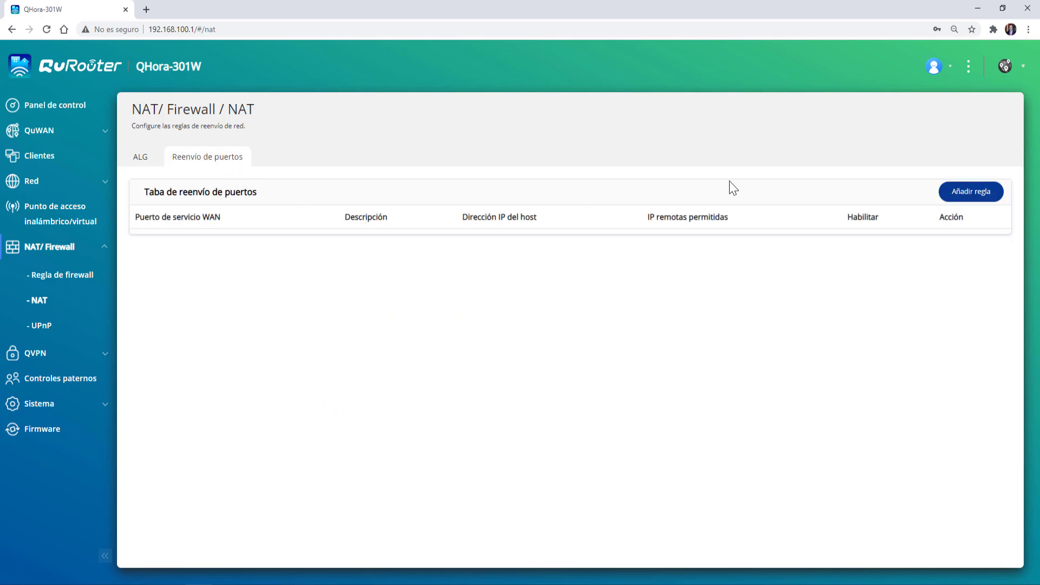
{"action": "left_click", "coordinate": [963, 191]}
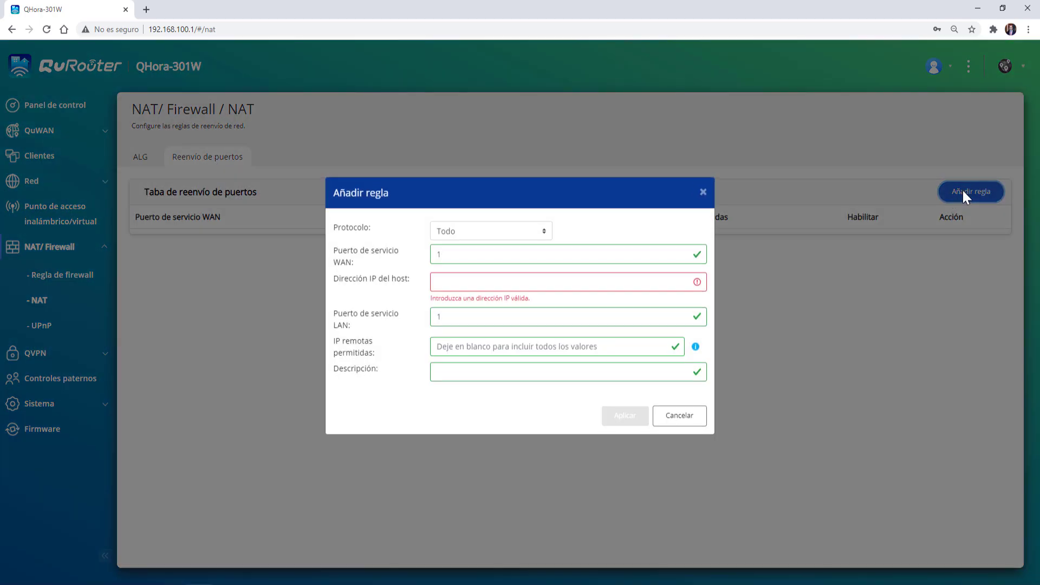
{"action": "left_click", "coordinate": [505, 238]}
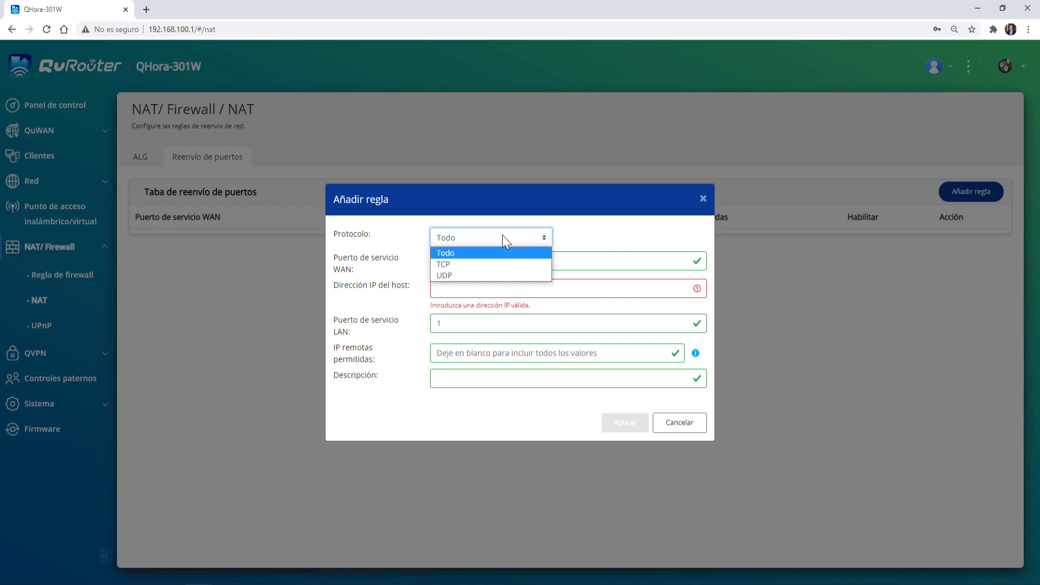
{"action": "left_click", "coordinate": [464, 264]}
{"action": "left_click", "coordinate": [461, 238]}
{"action": "left_click", "coordinate": [458, 275]}
{"action": "left_click", "coordinate": [466, 242]}
{"action": "left_click", "coordinate": [476, 225]}
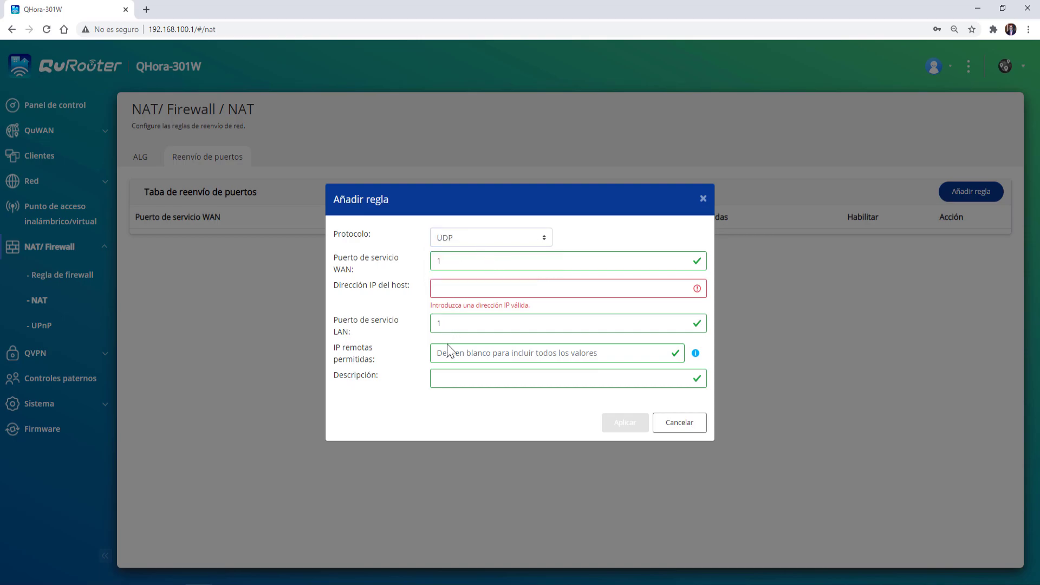
{"action": "left_click", "coordinate": [684, 424]}
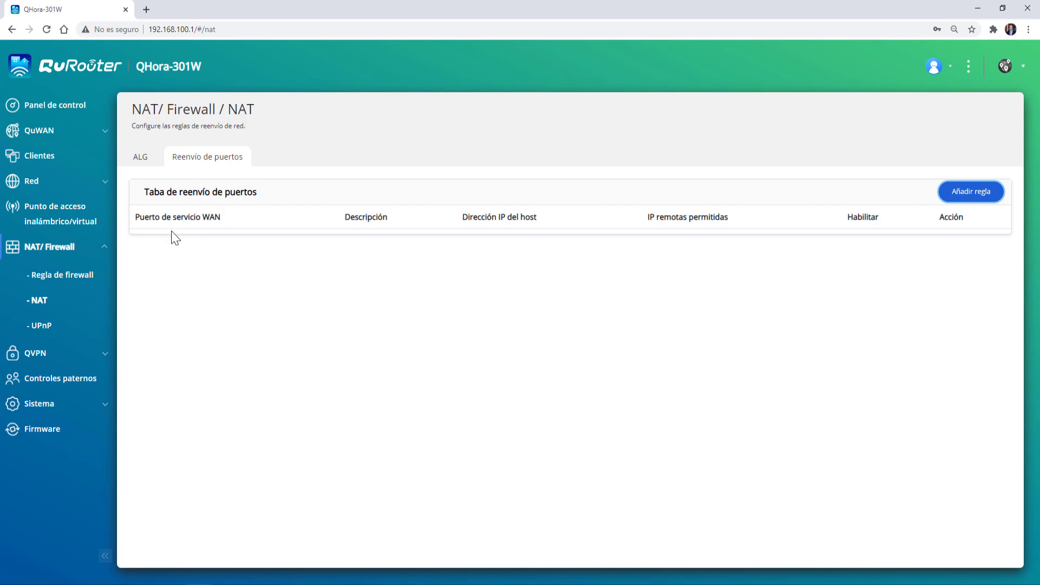
- Open the UPnP settings and read the description and security note about enabling the service
{"action": "left_click", "coordinate": [39, 328]}
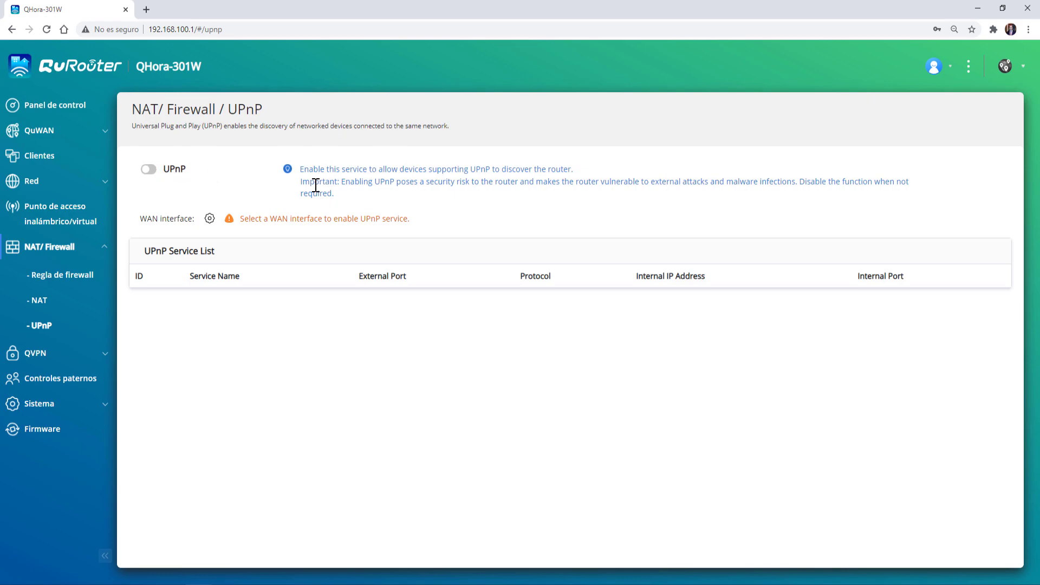
{"action": "left_click_drag", "start_coordinate": [299, 169], "coordinate": [453, 169]}
{"action": "left_click", "coordinate": [448, 194]}
{"action": "left_click_drag", "start_coordinate": [342, 182], "coordinate": [396, 180]}
{"action": "left_click_drag", "start_coordinate": [414, 182], "coordinate": [593, 190]}
{"action": "left_click", "coordinate": [600, 200]}
{"action": "left_click_drag", "start_coordinate": [341, 195], "coordinate": [300, 169]}
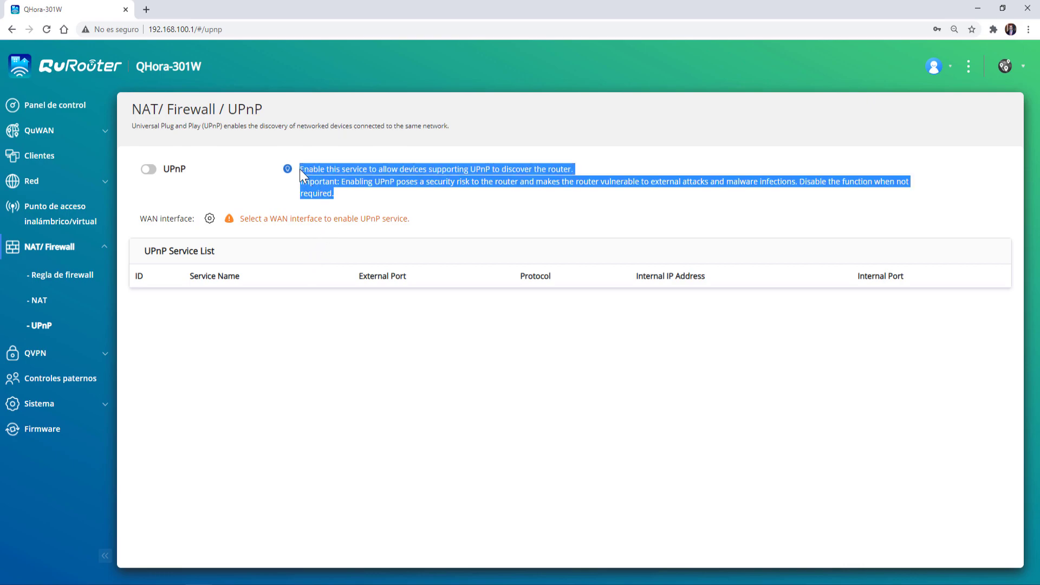
- Open the QVPN configuration, examine the QBelt server settings with the pre-shared key revealed, and close them without applying
{"action": "left_click", "coordinate": [44, 358]}
{"action": "left_click", "coordinate": [56, 309]}
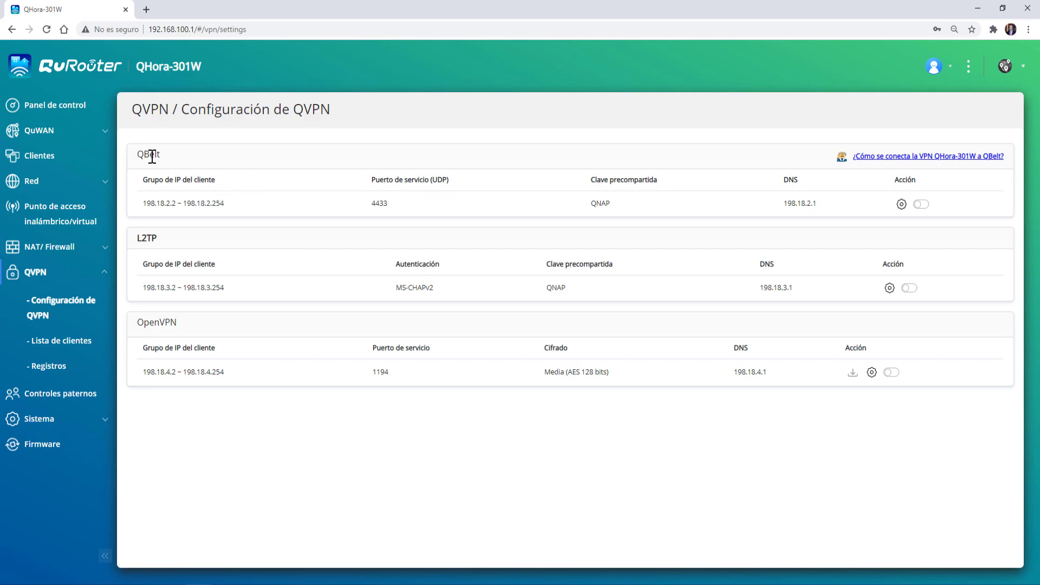
{"action": "left_click", "coordinate": [902, 204]}
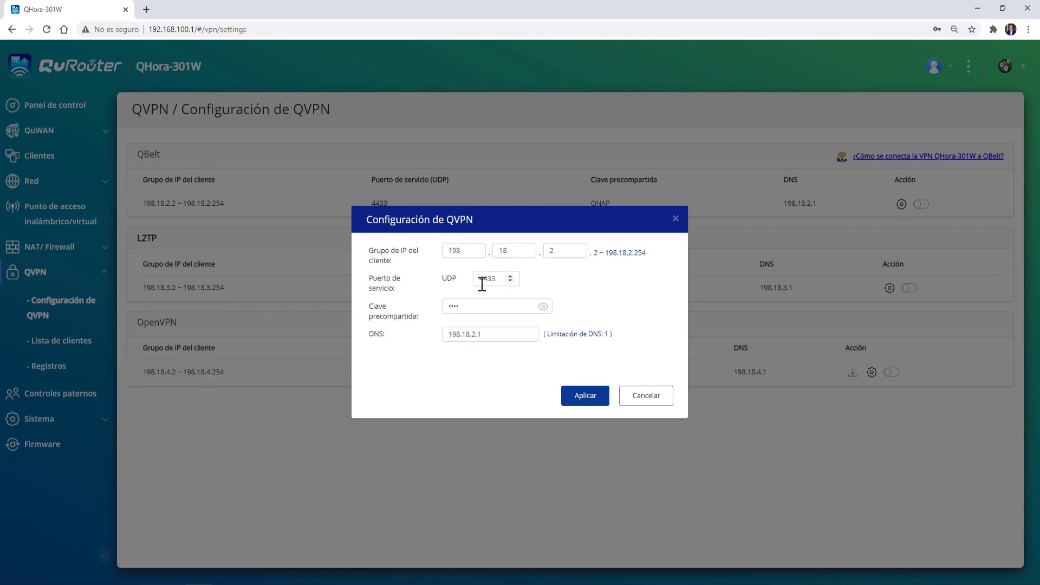
{"action": "left_click", "coordinate": [544, 308]}
{"action": "left_click", "coordinate": [645, 395]}
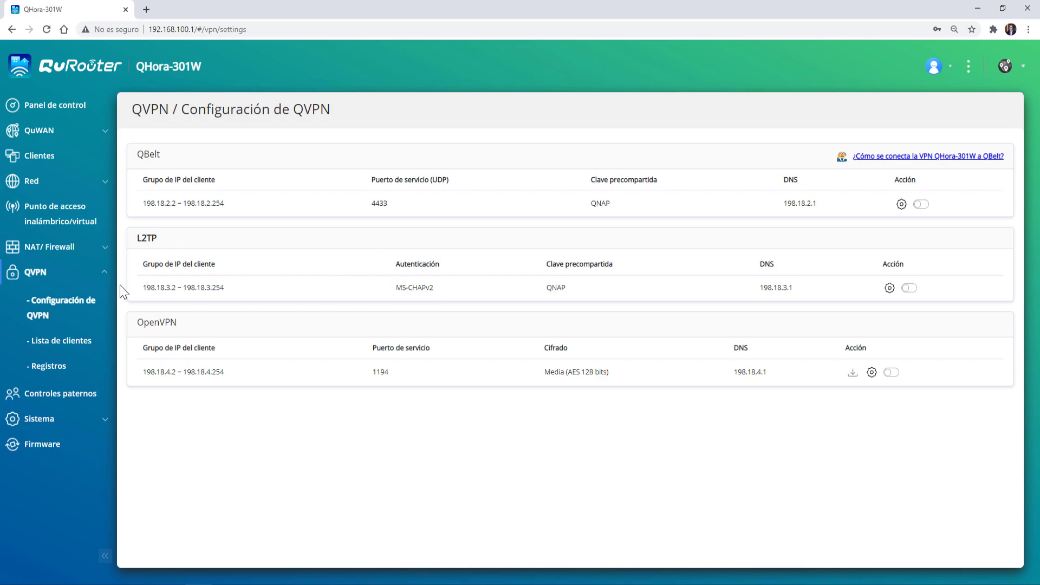
- Examine the L2TP server's client IP group, authentication, pre-shared key and DNS settings, and close them without applying
{"action": "left_click_drag", "start_coordinate": [150, 284], "coordinate": [248, 292]}
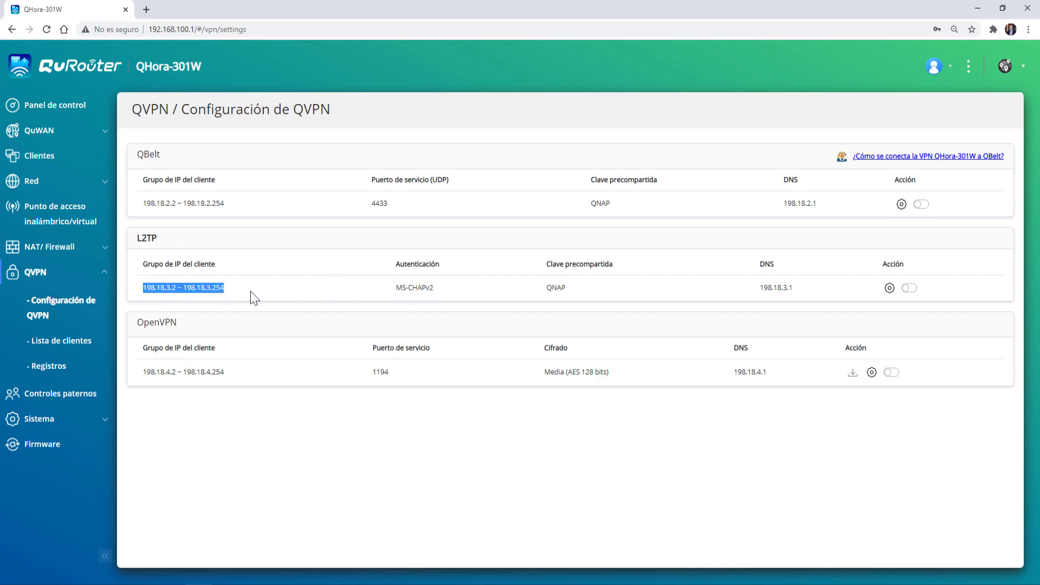
{"action": "left_click", "coordinate": [279, 293]}
{"action": "left_click", "coordinate": [889, 288]}
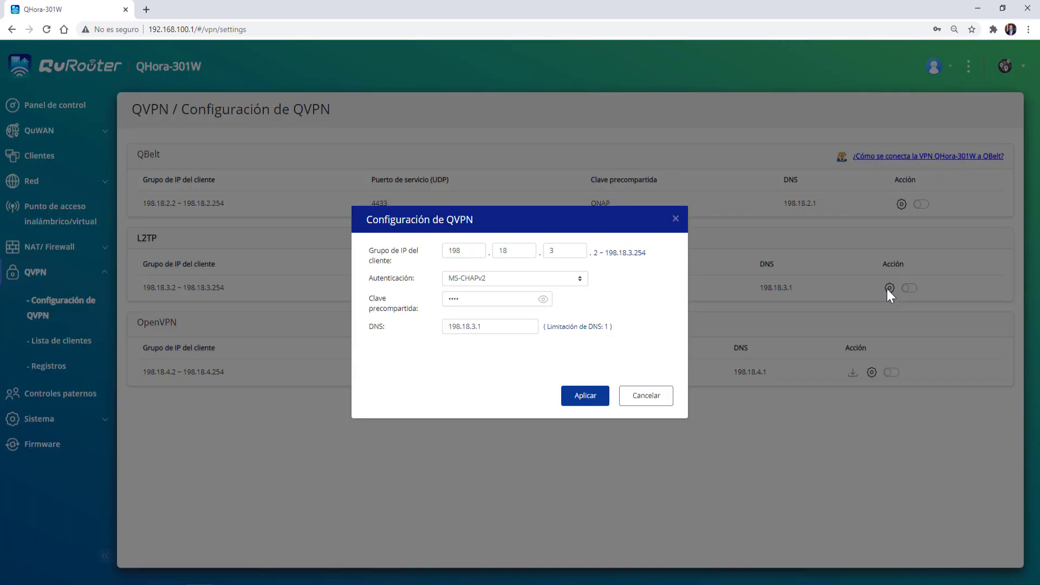
{"action": "left_click", "coordinate": [656, 401]}
- Open the OpenVPN server settings and examine the client IP group and the service port's protocol options, leaving UDP selected
{"action": "left_click_drag", "start_coordinate": [140, 324], "coordinate": [197, 323]}
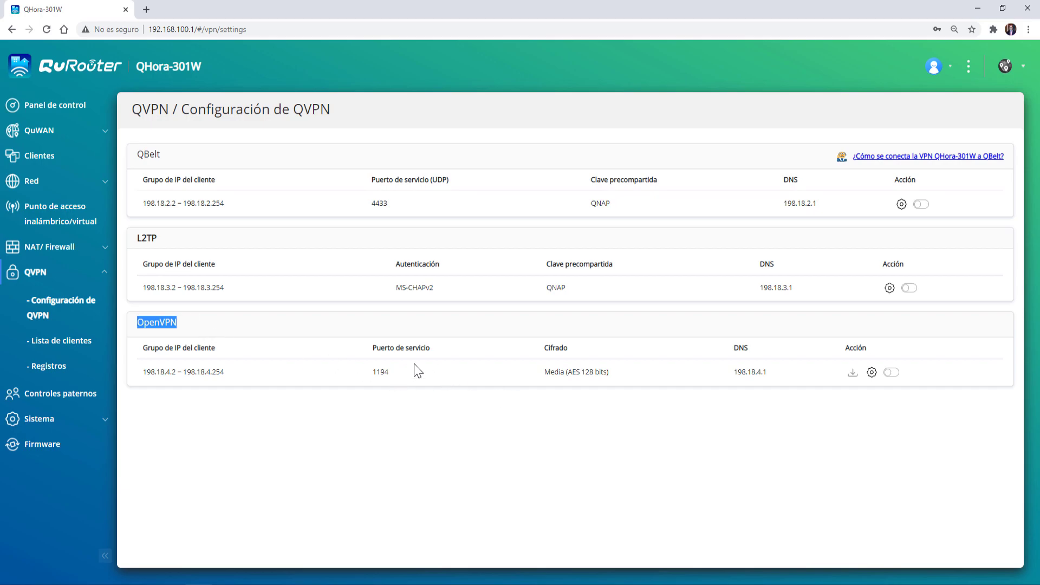
{"action": "left_click", "coordinate": [872, 373]}
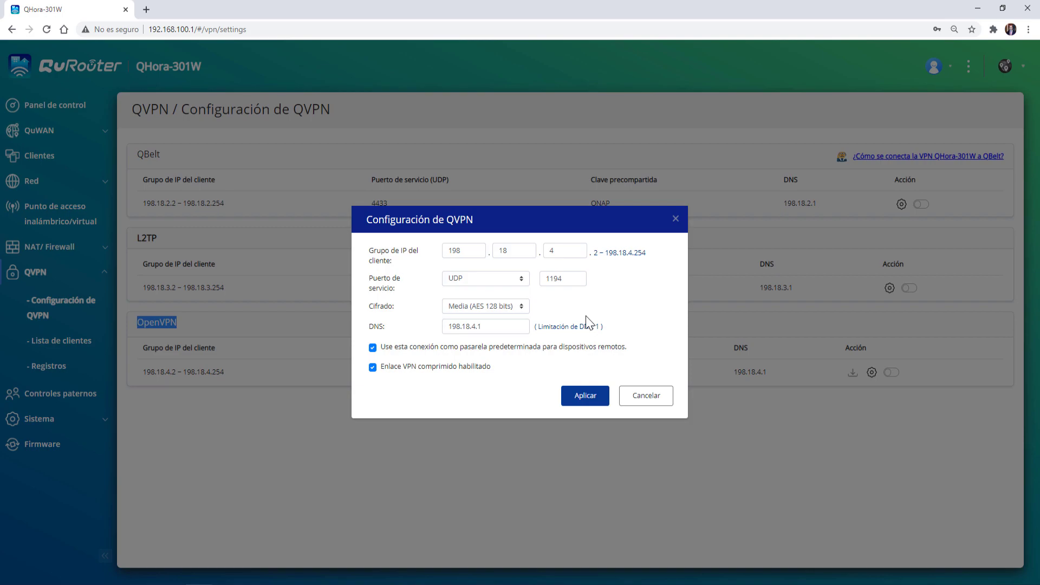
{"action": "left_click_drag", "start_coordinate": [472, 250], "coordinate": [427, 251]}
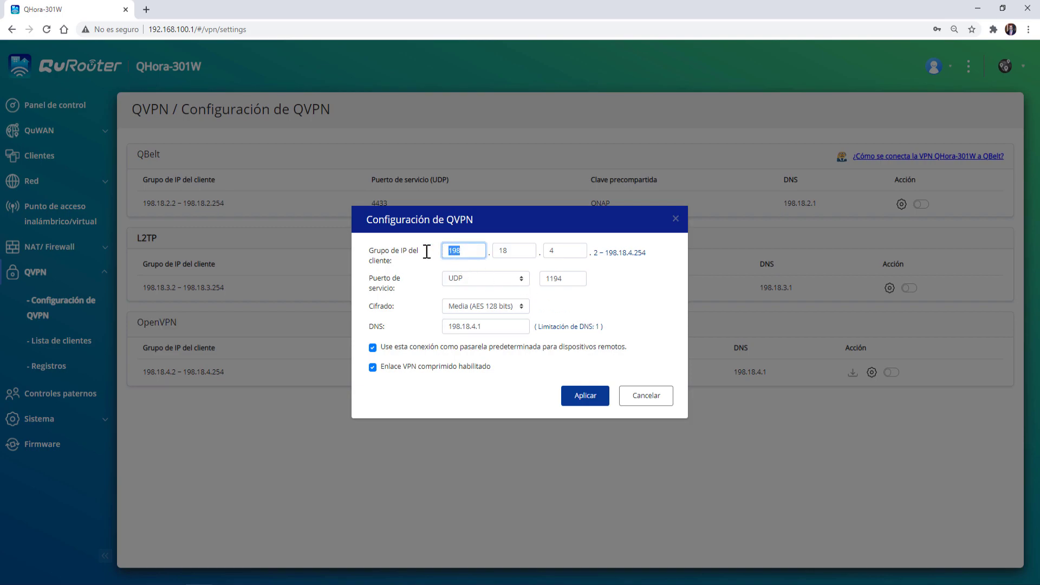
{"action": "left_click", "coordinate": [483, 279]}
{"action": "left_click", "coordinate": [482, 299]}
{"action": "left_click", "coordinate": [484, 279]}
{"action": "left_click", "coordinate": [483, 290]}
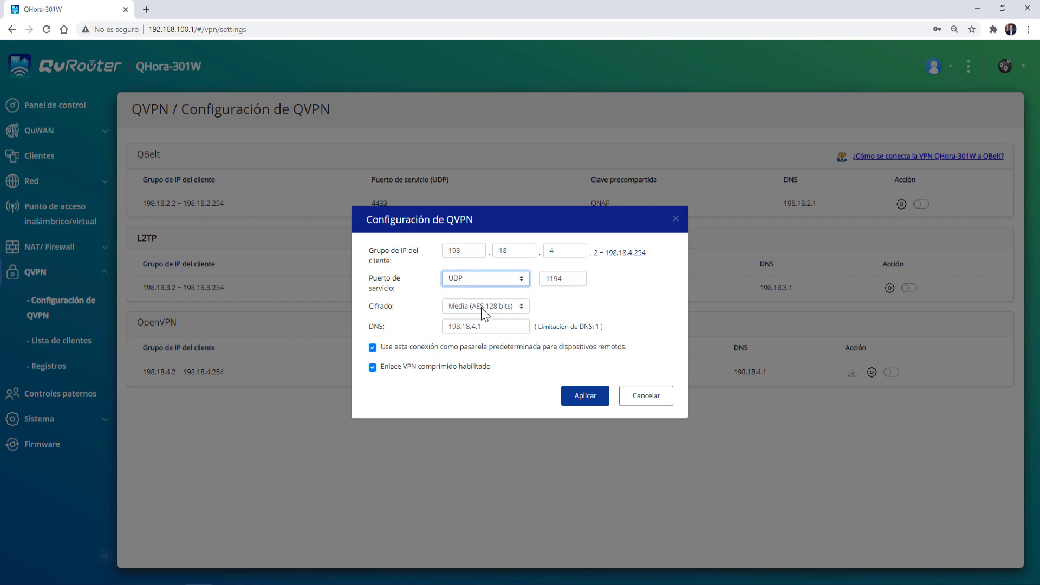
- Try Alta (AES 256-bits) encryption for OpenVPN, review the DNS and VPN link options, and cancel the configuration
{"action": "left_click", "coordinate": [481, 307]}
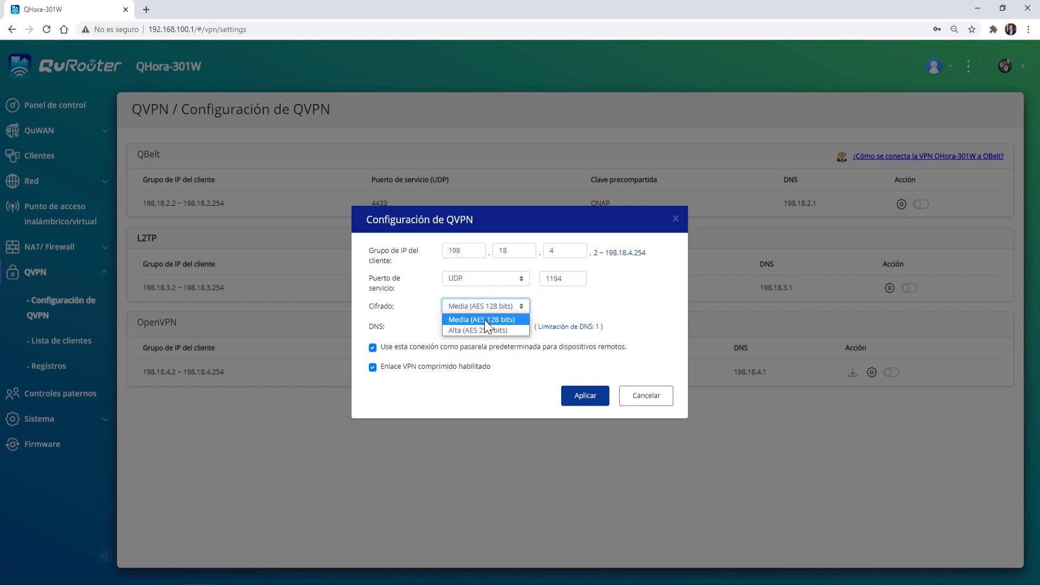
{"action": "left_click", "coordinate": [489, 331]}
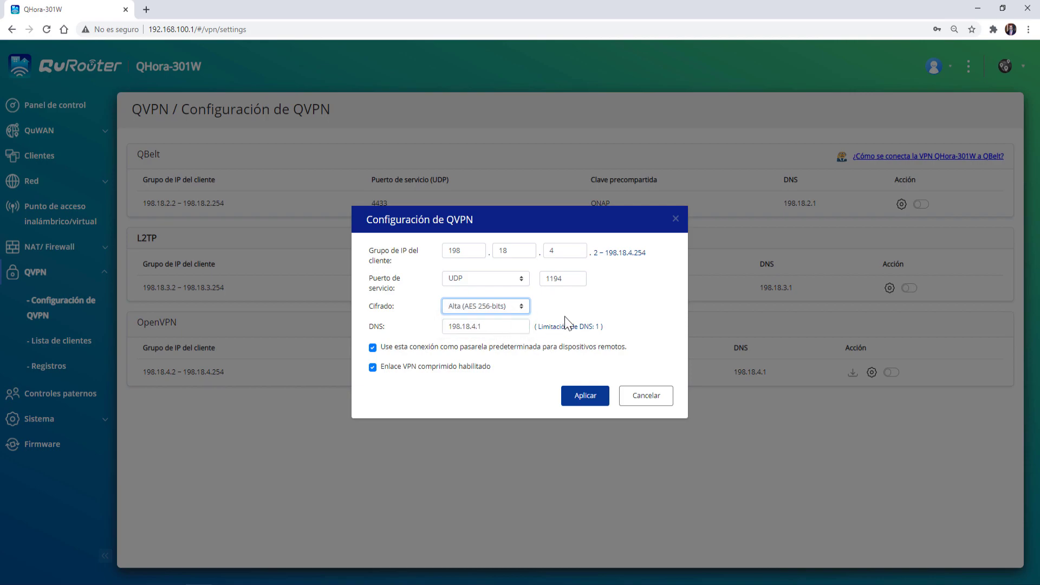
{"action": "double_click", "coordinate": [492, 327]}
{"action": "left_click", "coordinate": [458, 399]}
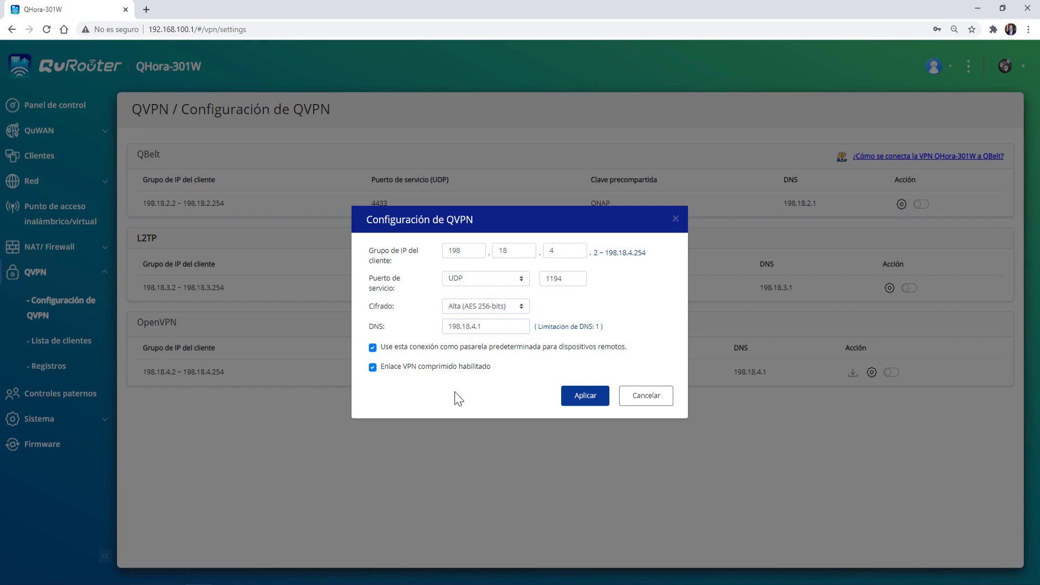
{"action": "left_click", "coordinate": [405, 368]}
{"action": "left_click", "coordinate": [644, 400]}
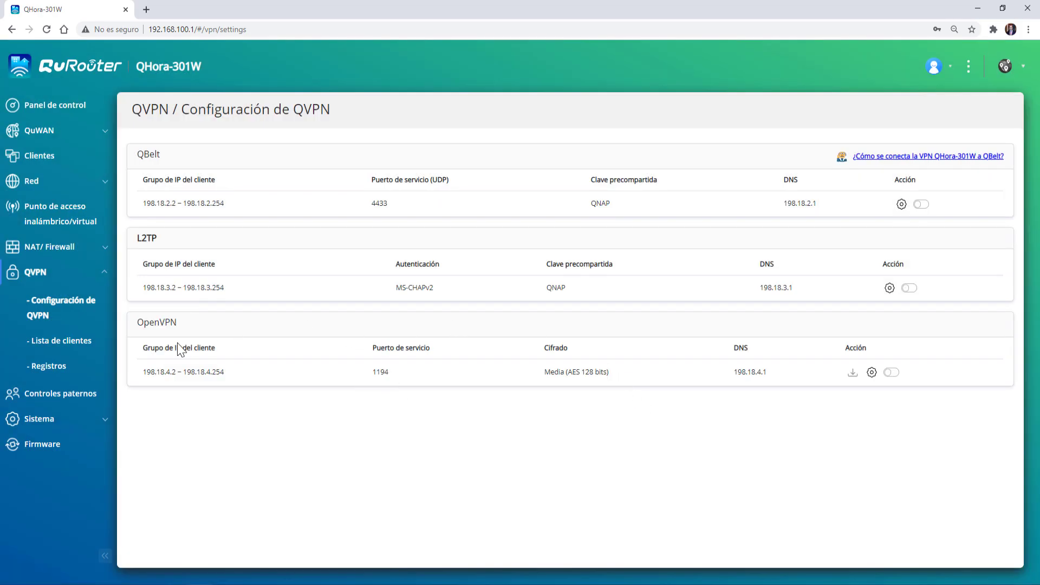
- View the QVPN client list and its form for adding a client, cancel the form, and open the QVPN logs
{"action": "left_click", "coordinate": [68, 343]}
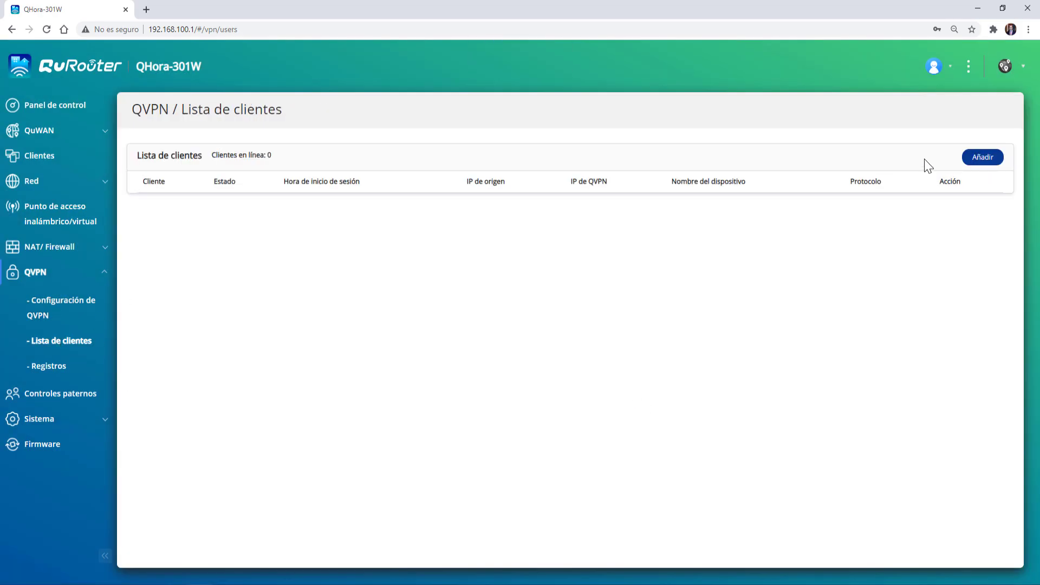
{"action": "left_click", "coordinate": [983, 158]}
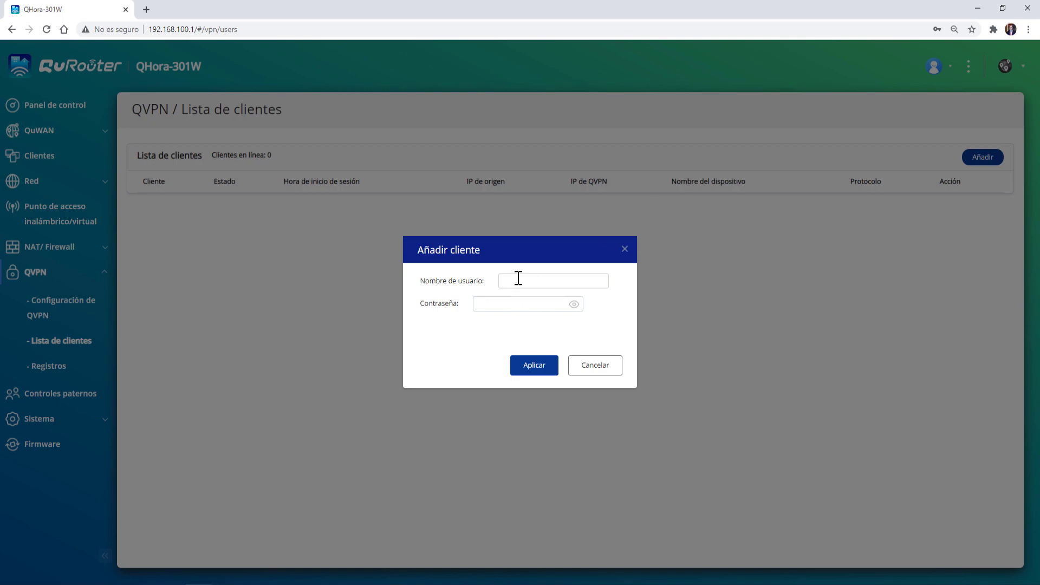
{"action": "left_click", "coordinate": [586, 371]}
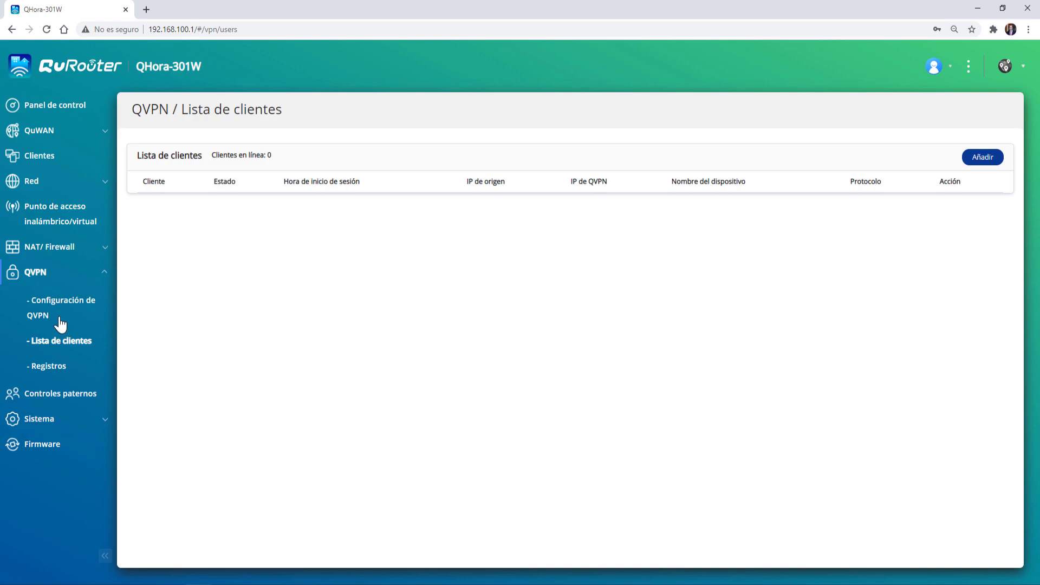
{"action": "left_click", "coordinate": [54, 371]}
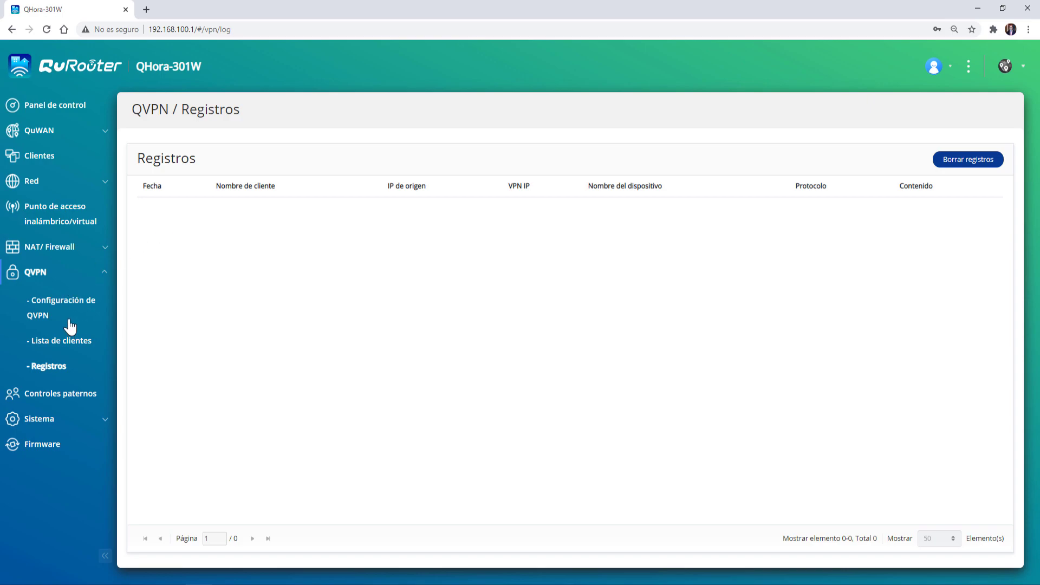
- Open parental controls, try enabling the website filter and safe search in the form for adding a role, and cancel the form
{"action": "left_click", "coordinate": [70, 395]}
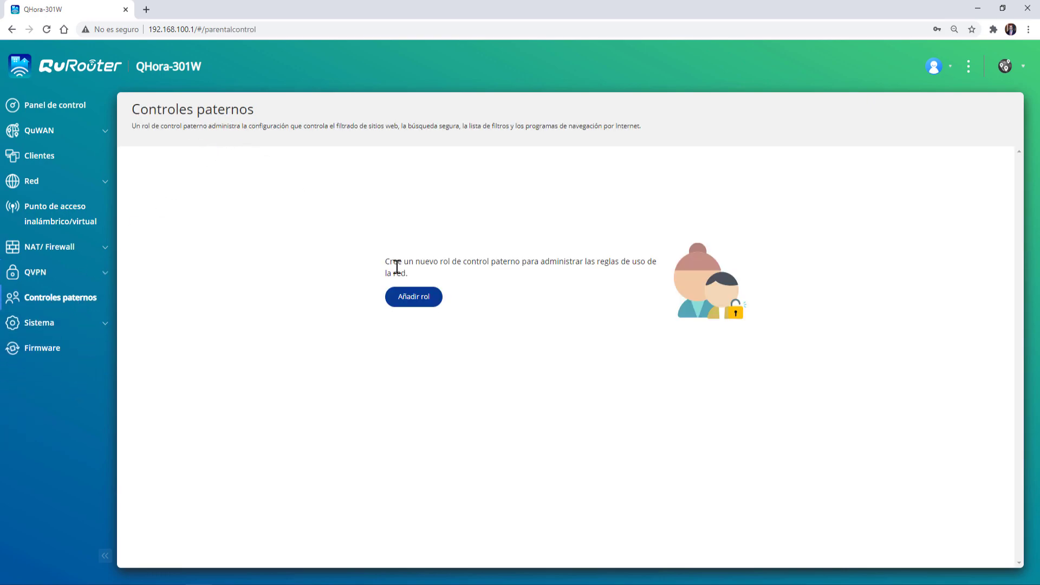
{"action": "left_click", "coordinate": [418, 302]}
{"action": "left_click_drag", "start_coordinate": [415, 174], "coordinate": [377, 178]}
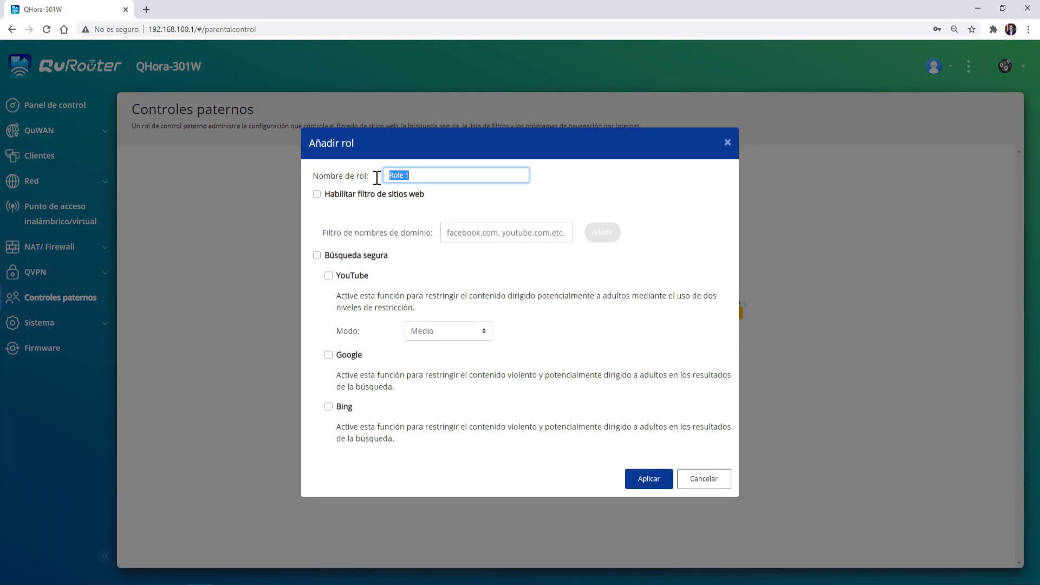
{"action": "left_click", "coordinate": [317, 195]}
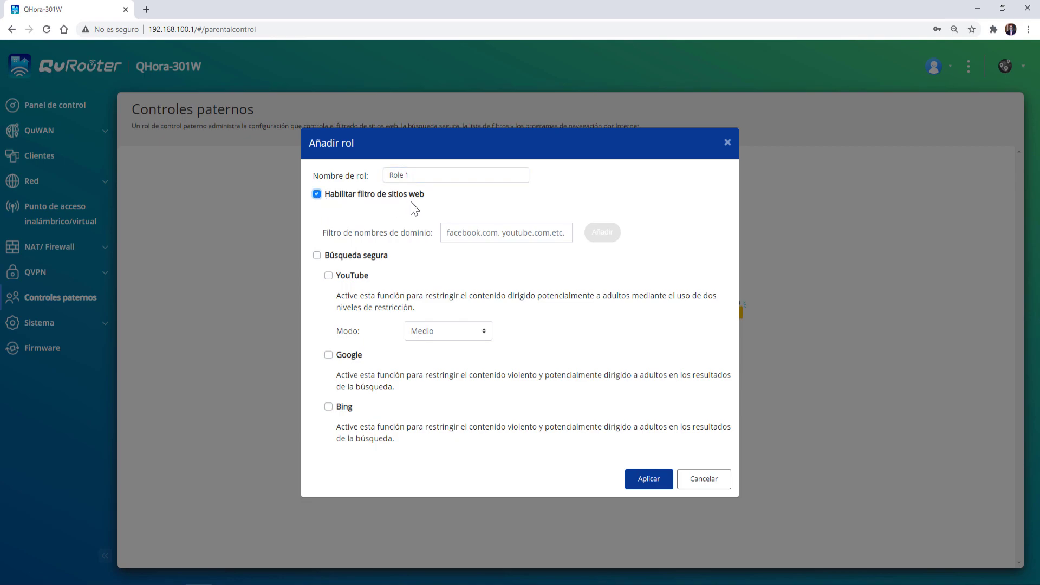
{"action": "left_click", "coordinate": [317, 256]}
{"action": "left_click", "coordinate": [706, 480]}
- In the system's operation mode settings, try access point mode, review its IP assignment options, and reselect wireless router mode
{"action": "left_click", "coordinate": [52, 324]}
{"action": "left_click", "coordinate": [58, 365]}
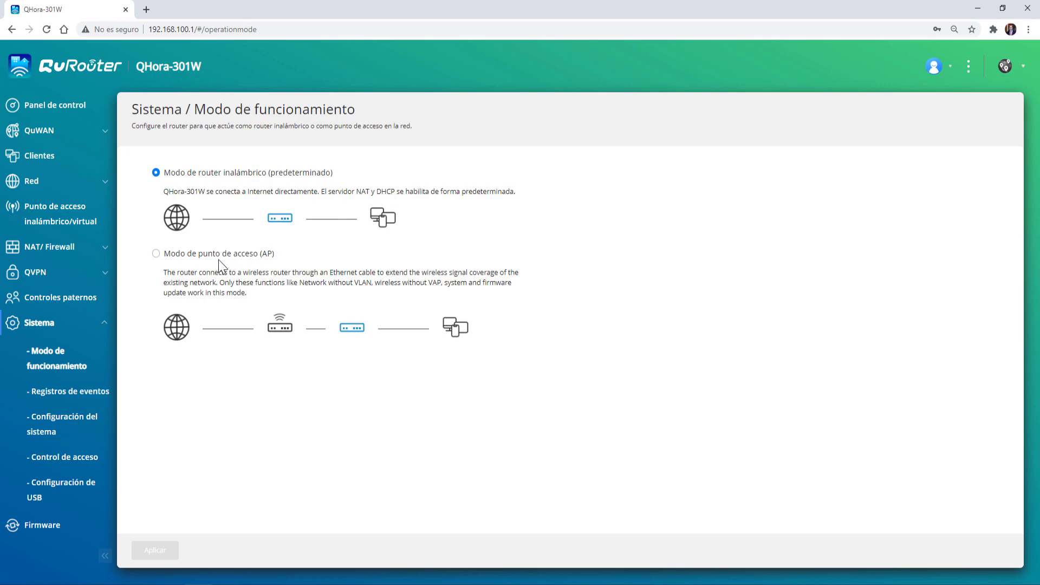
{"action": "left_click", "coordinate": [156, 254]}
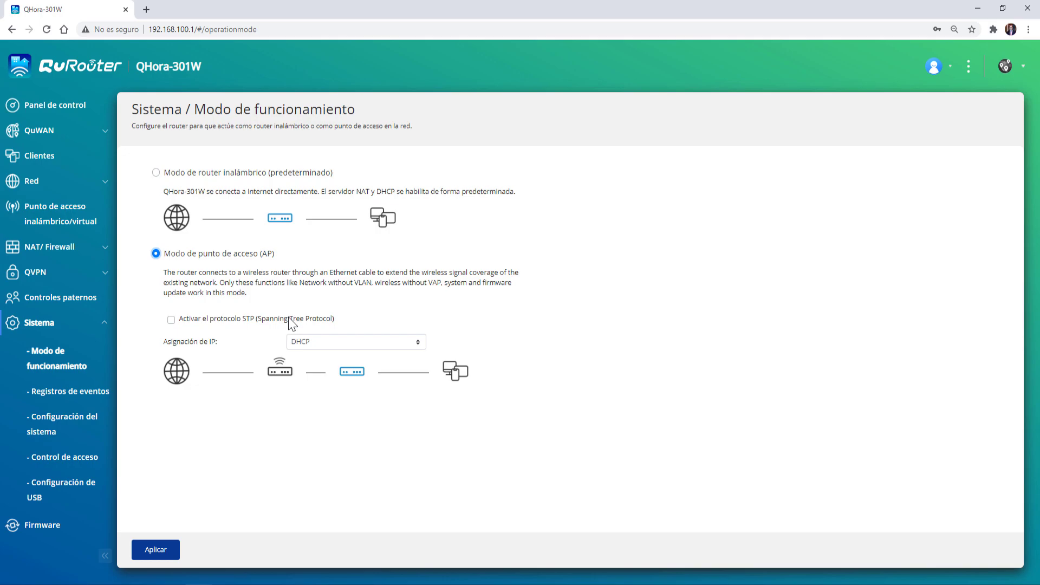
{"action": "left_click", "coordinate": [329, 342]}
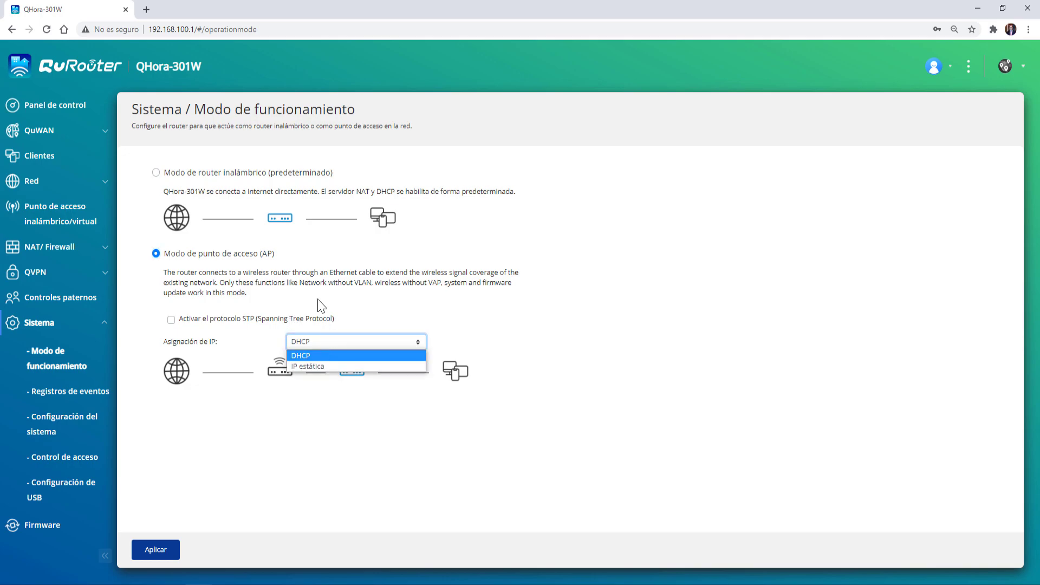
{"action": "left_click", "coordinate": [293, 281]}
{"action": "left_click", "coordinate": [157, 173]}
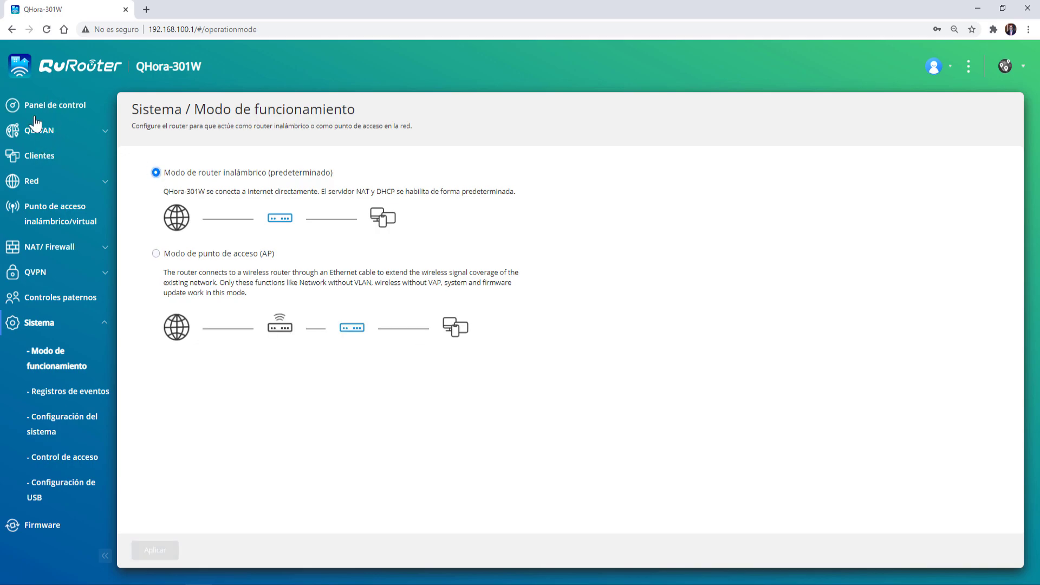
- Review the event logs and the system configuration's device name, restart/backup and audio alert settings, leaving the audio alert enabled
{"action": "left_click", "coordinate": [65, 393]}
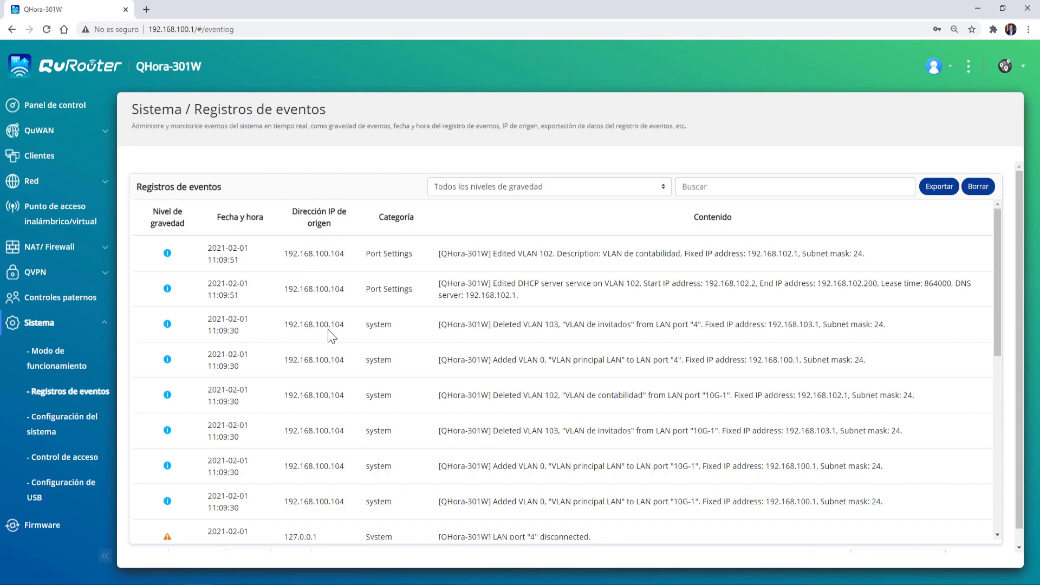
{"action": "left_click", "coordinate": [47, 428]}
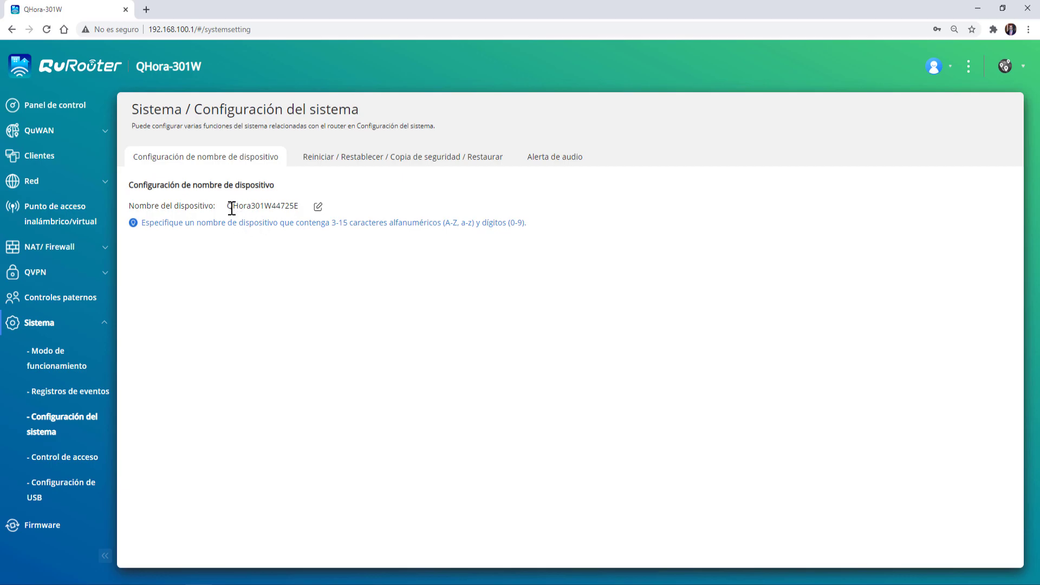
{"action": "left_click", "coordinate": [342, 159]}
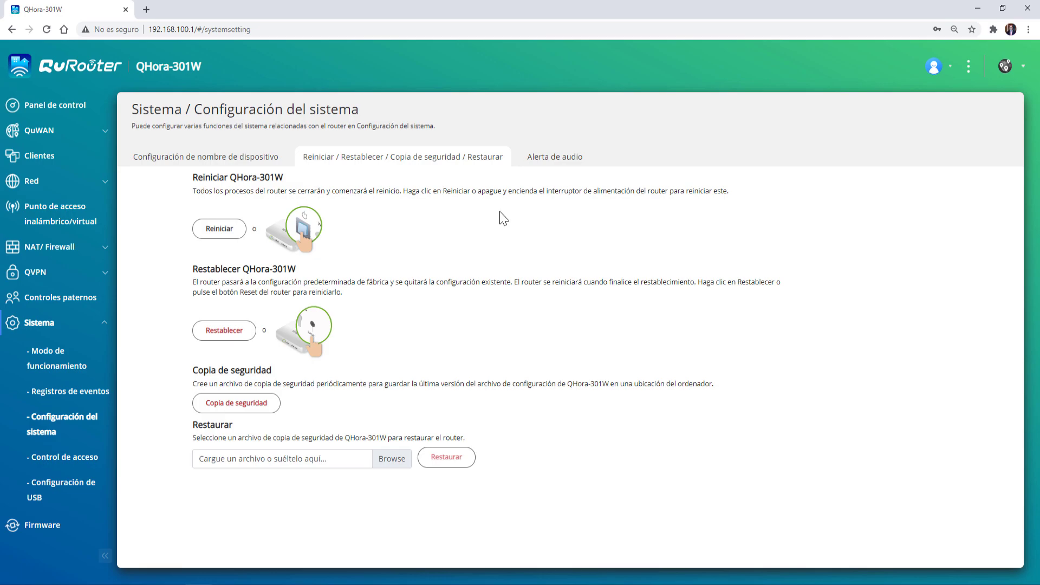
{"action": "left_click", "coordinate": [542, 163]}
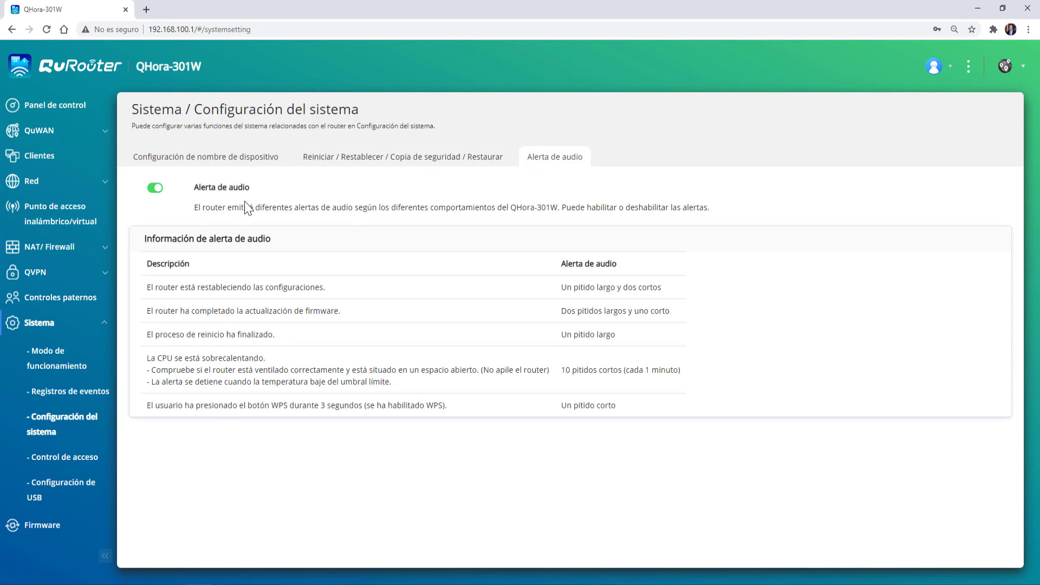
{"action": "left_click", "coordinate": [155, 190]}
{"action": "left_click", "coordinate": [155, 189]}
- Examine the administrator accounts under access control and the settings for local HTTP and remote administration
{"action": "left_click", "coordinate": [69, 459]}
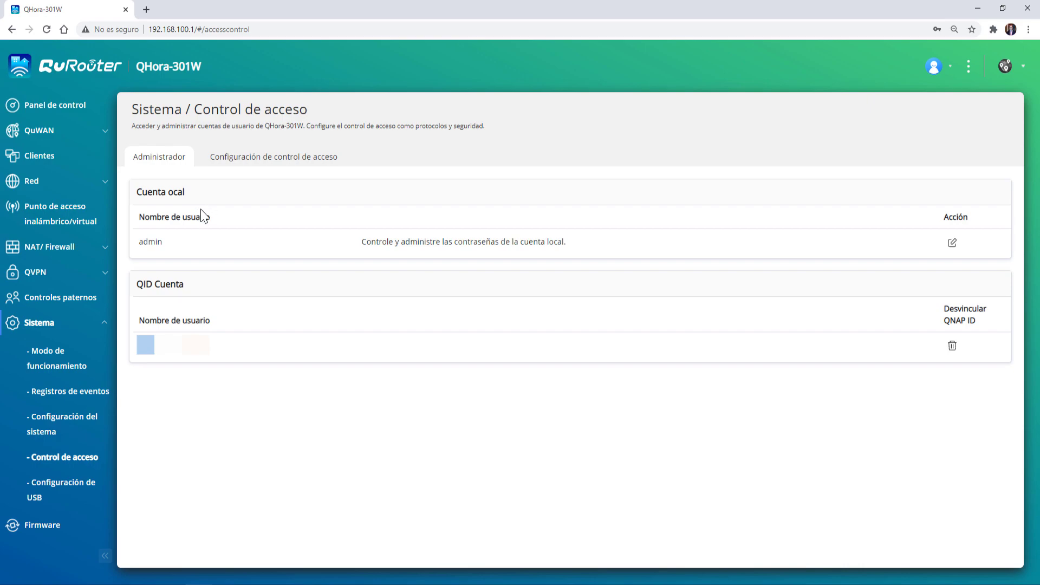
{"action": "double_click", "coordinate": [141, 243]}
{"action": "left_click", "coordinate": [456, 243]}
{"action": "left_click", "coordinate": [275, 157]}
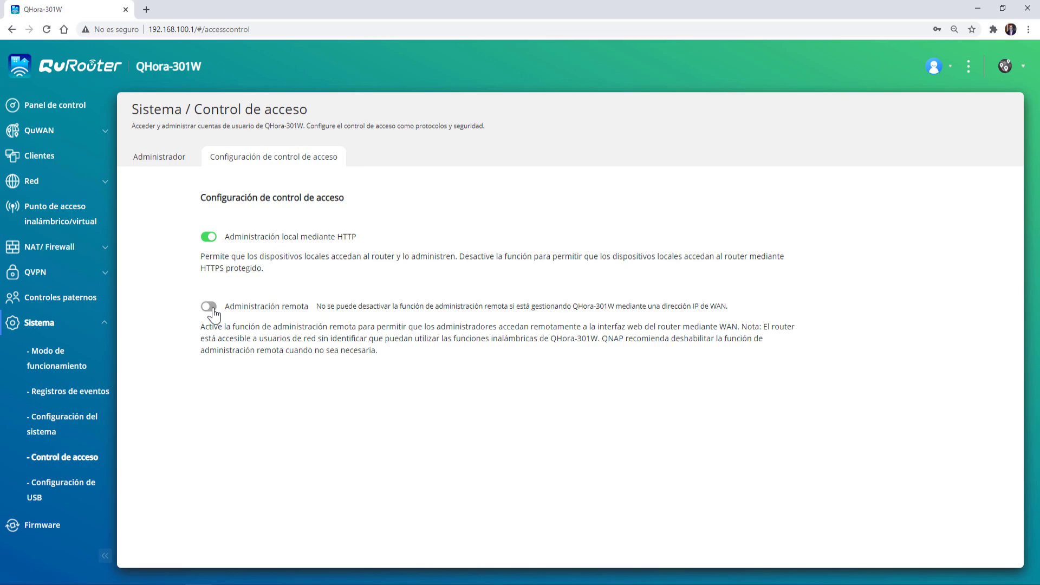
- Examine the USB configuration, supported file systems and form for adding an FTP user, and cancel the form
{"action": "left_click", "coordinate": [64, 493]}
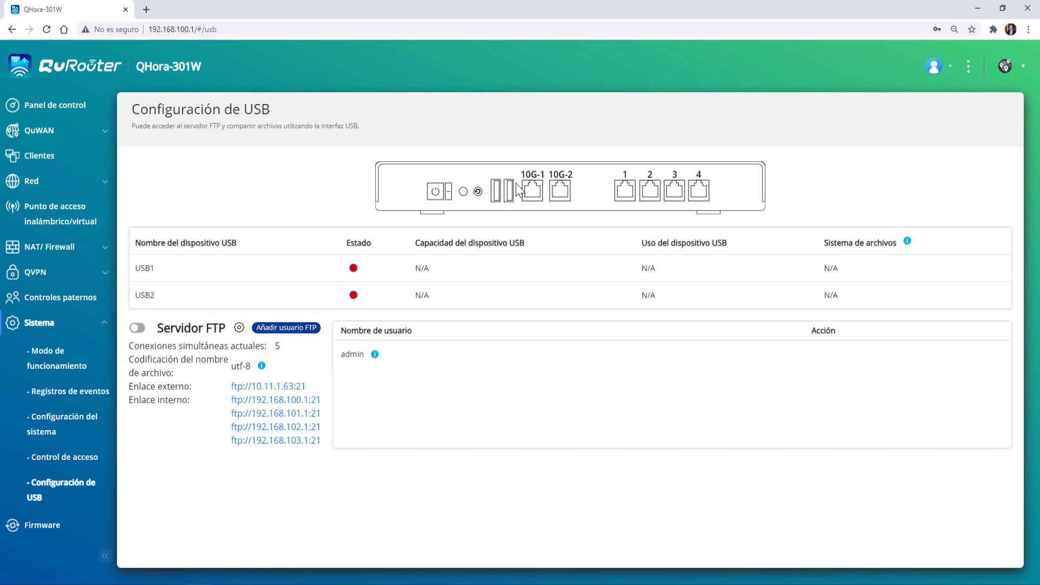
{"action": "mouse_move", "coordinate": [908, 242]}
{"action": "left_click", "coordinate": [282, 329]}
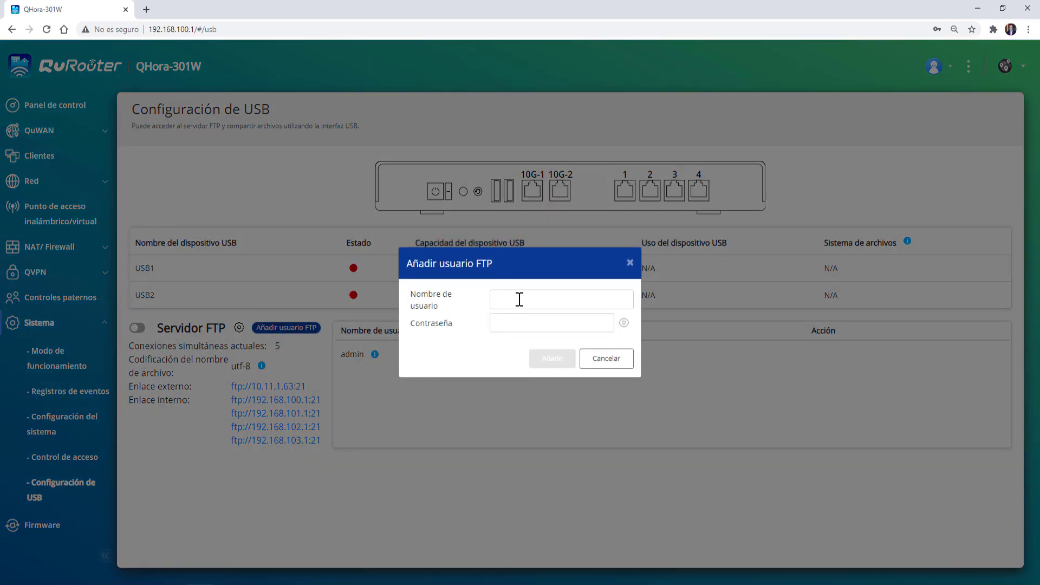
{"action": "left_click", "coordinate": [612, 363]}
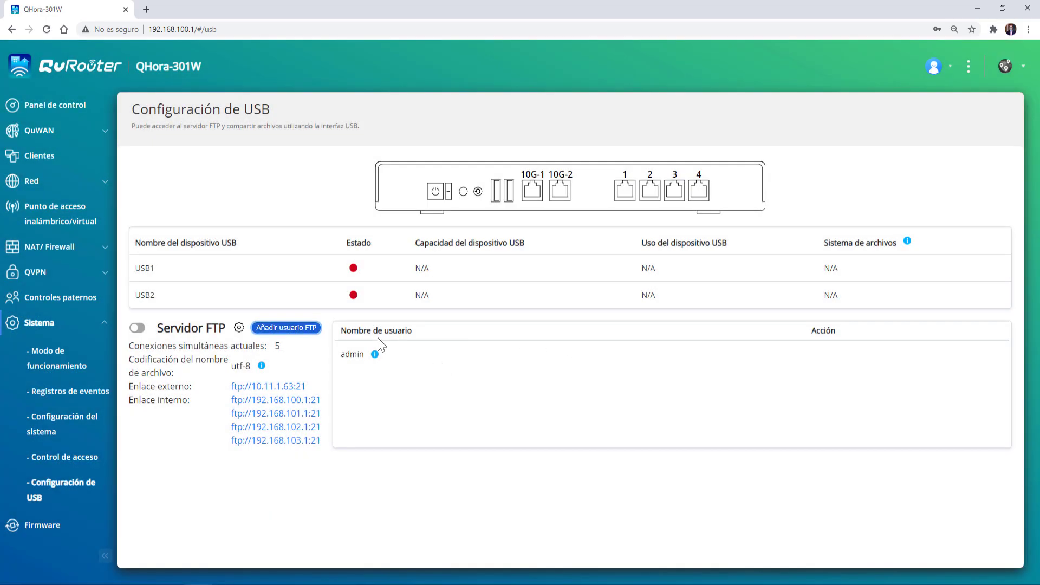
- Review the firmware's live update options and switch to manual update to view its file upload field
{"action": "left_click", "coordinate": [37, 527]}
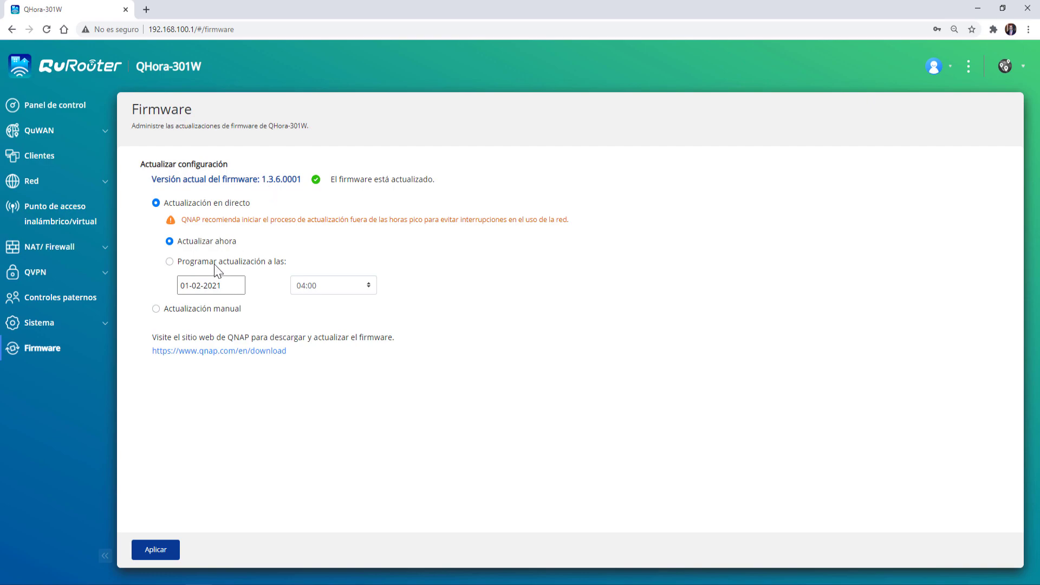
{"action": "left_click", "coordinate": [156, 310]}
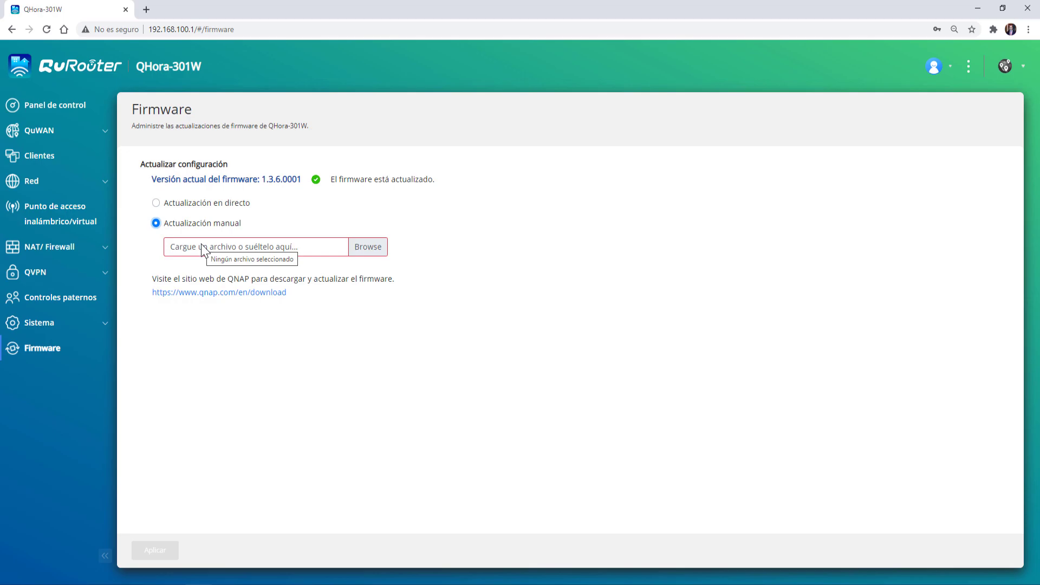
- Return to the dashboard overview and view the network's VLAN list
{"action": "left_click", "coordinate": [54, 105]}
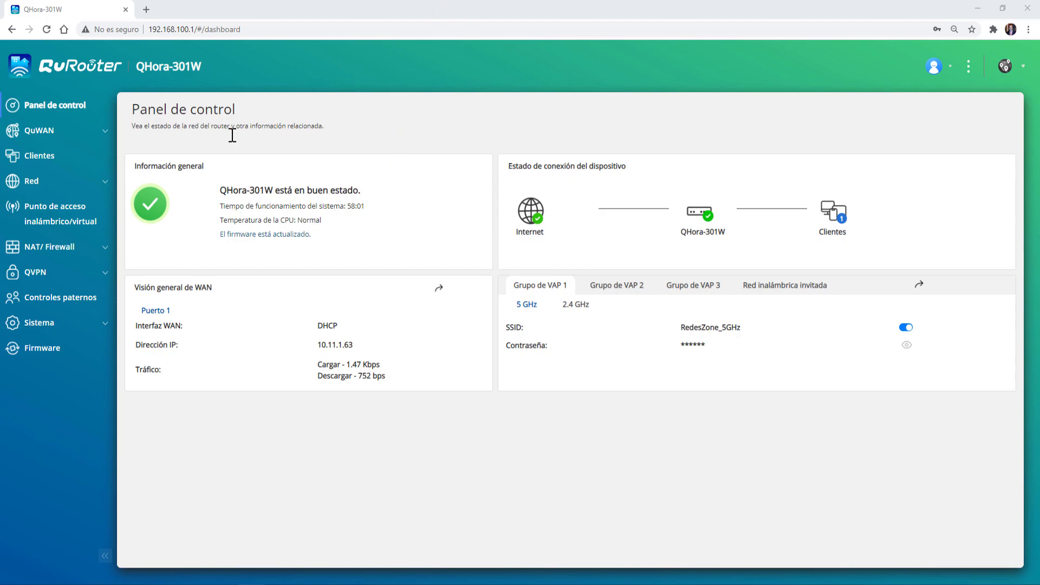
{"action": "left_click", "coordinate": [62, 188]}
{"action": "left_click", "coordinate": [53, 297]}
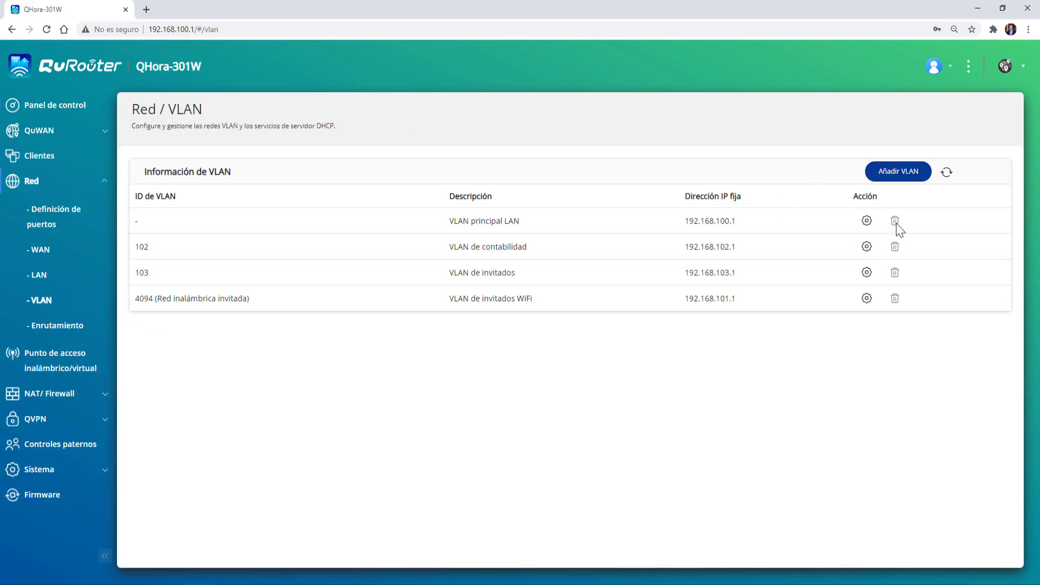
- In the port definitions, try PPPoE as the WAN interface for port 1, inspect its credential fields, and cancel
{"action": "left_click", "coordinate": [75, 223]}
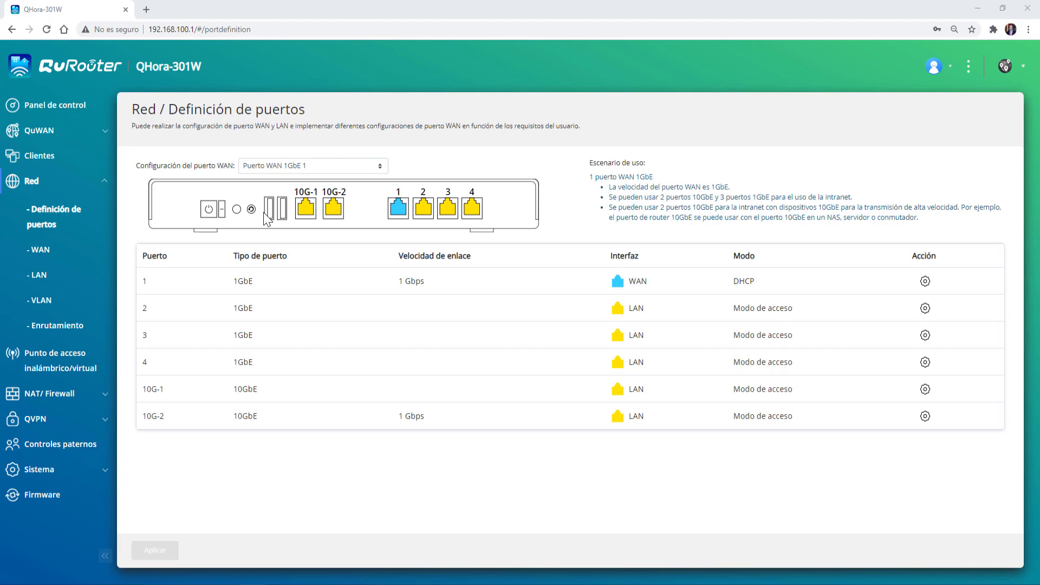
{"action": "left_click", "coordinate": [926, 282]}
{"action": "left_click", "coordinate": [480, 257]}
{"action": "left_click", "coordinate": [482, 286]}
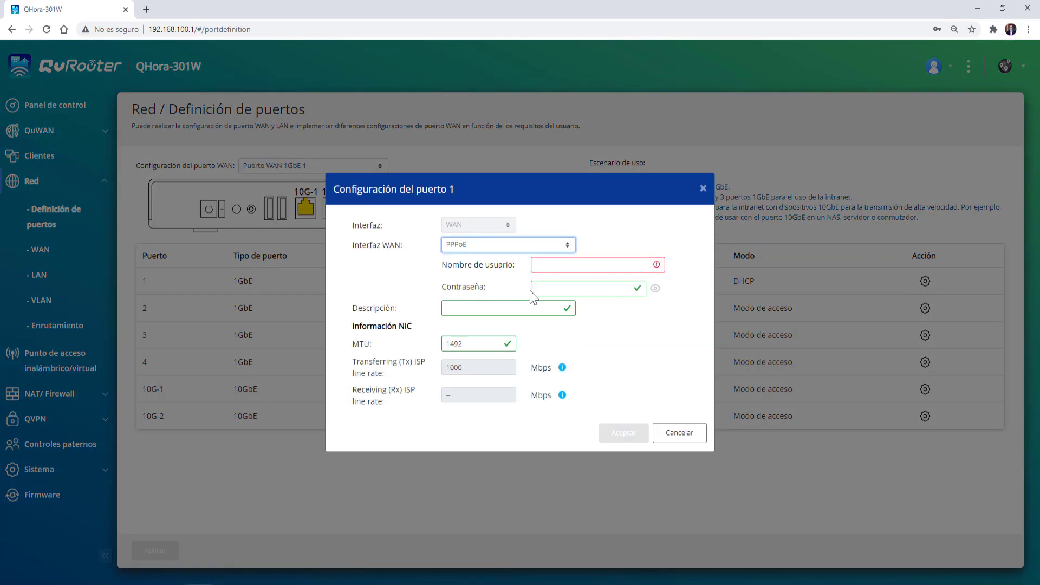
{"action": "left_click", "coordinate": [548, 286]}
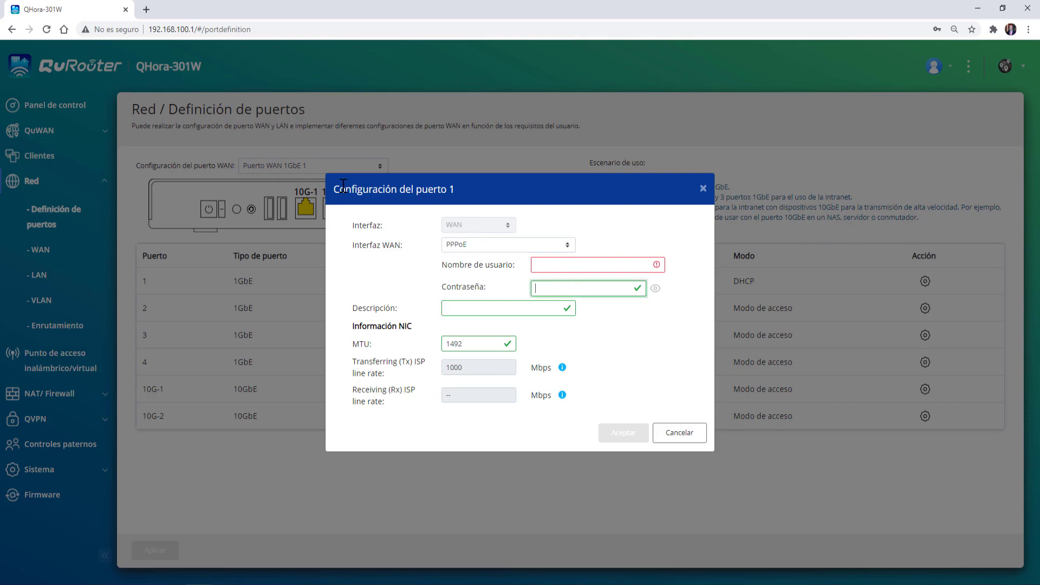
{"action": "left_click", "coordinate": [670, 433]}
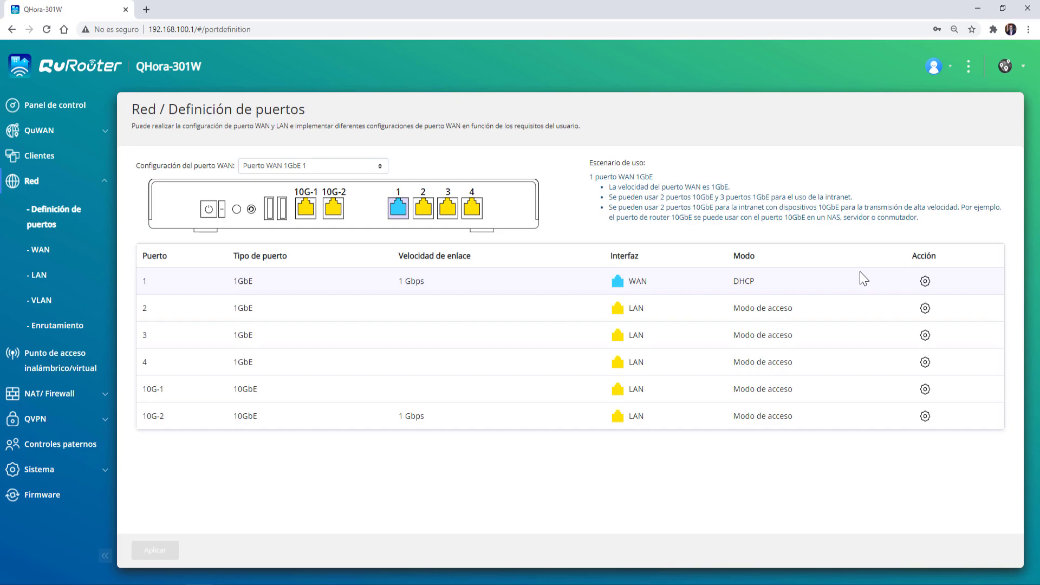
- Try trunk mode on LAN port 3 with VLANs 102 and 103, clear both selections, and cancel the port configuration
{"action": "left_click", "coordinate": [927, 336]}
{"action": "left_click", "coordinate": [481, 313]}
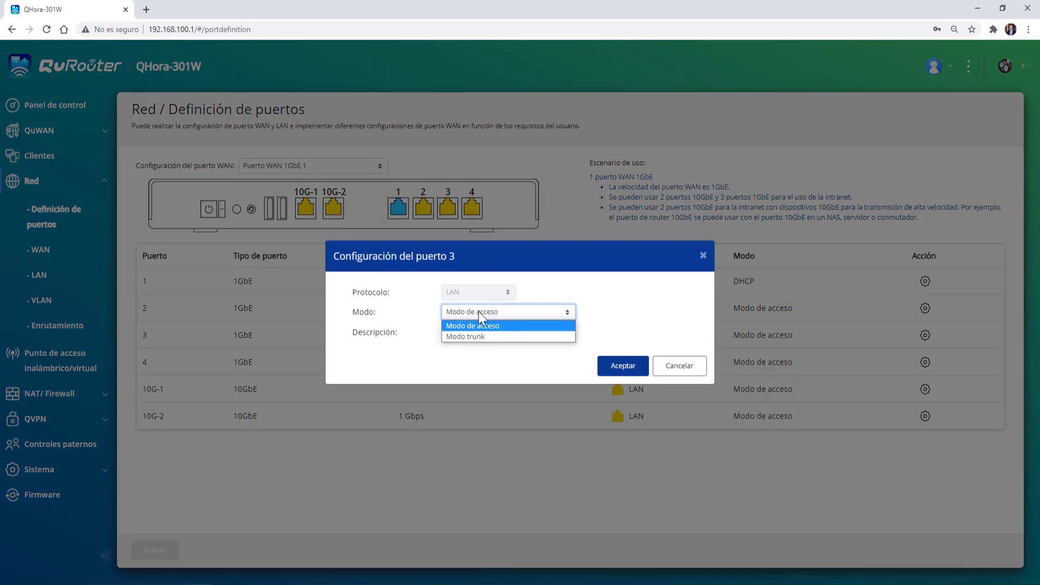
{"action": "left_click", "coordinate": [471, 324]}
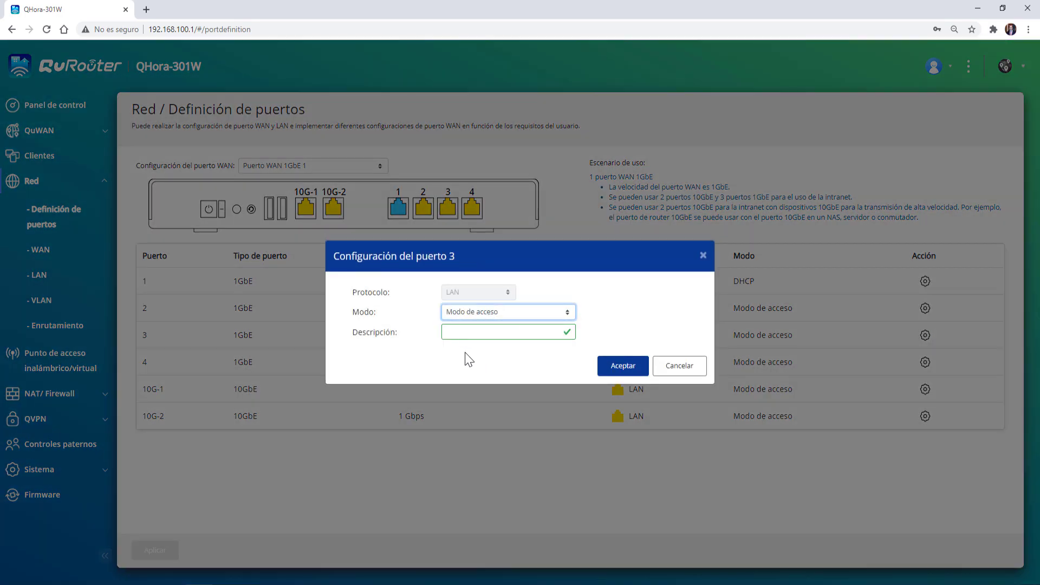
{"action": "left_click", "coordinate": [482, 314]}
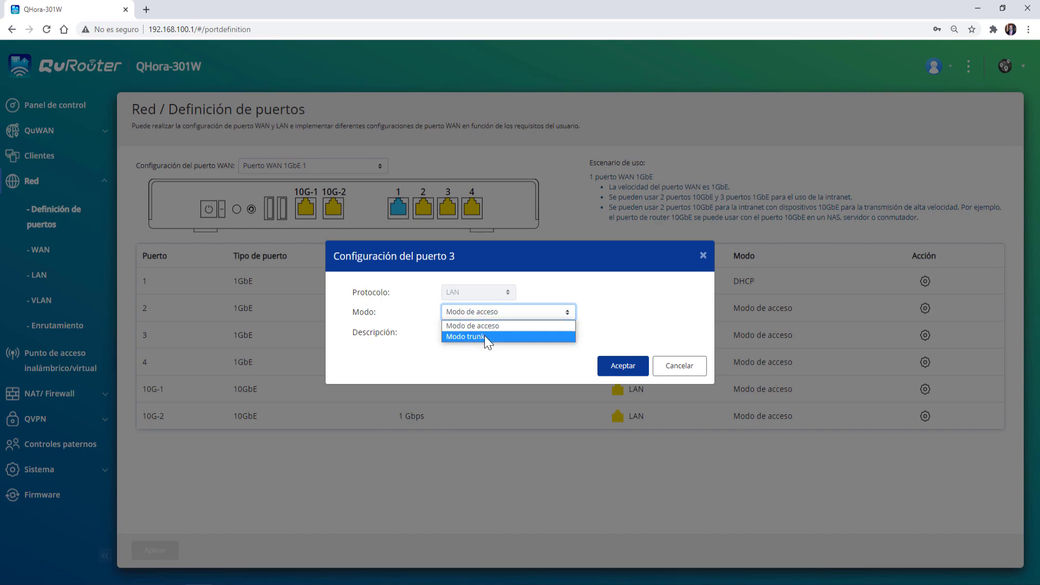
{"action": "left_click", "coordinate": [485, 336]}
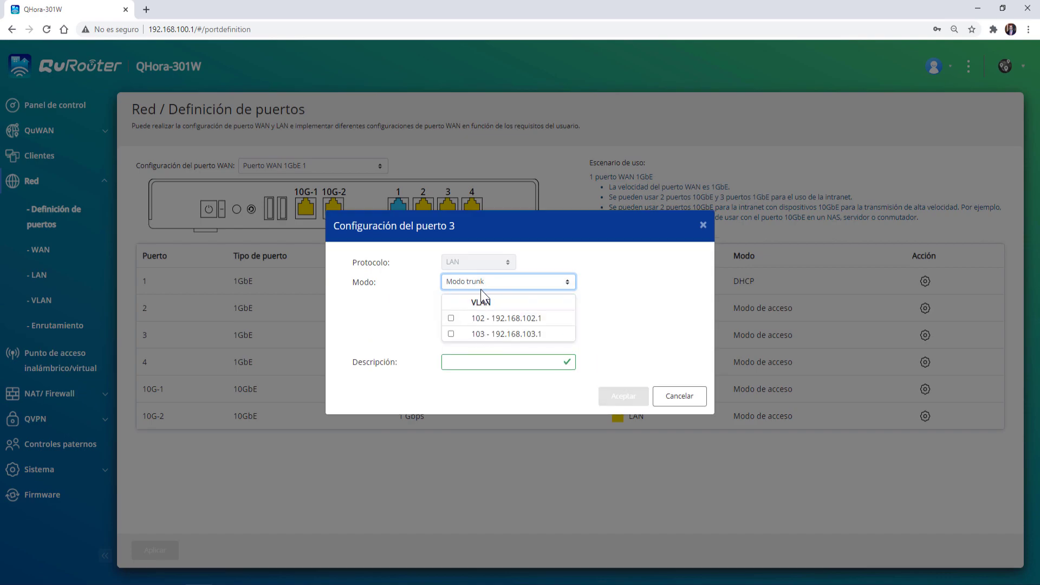
{"action": "left_click", "coordinate": [451, 318]}
{"action": "left_click", "coordinate": [451, 334]}
{"action": "left_click", "coordinate": [451, 318]}
{"action": "left_click", "coordinate": [451, 333]}
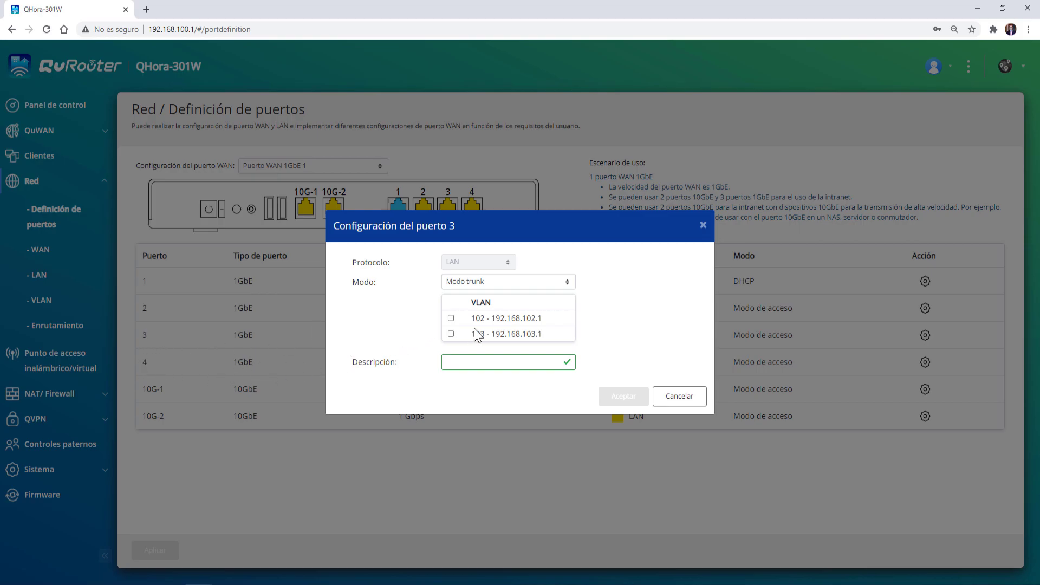
{"action": "left_click", "coordinate": [682, 403]}
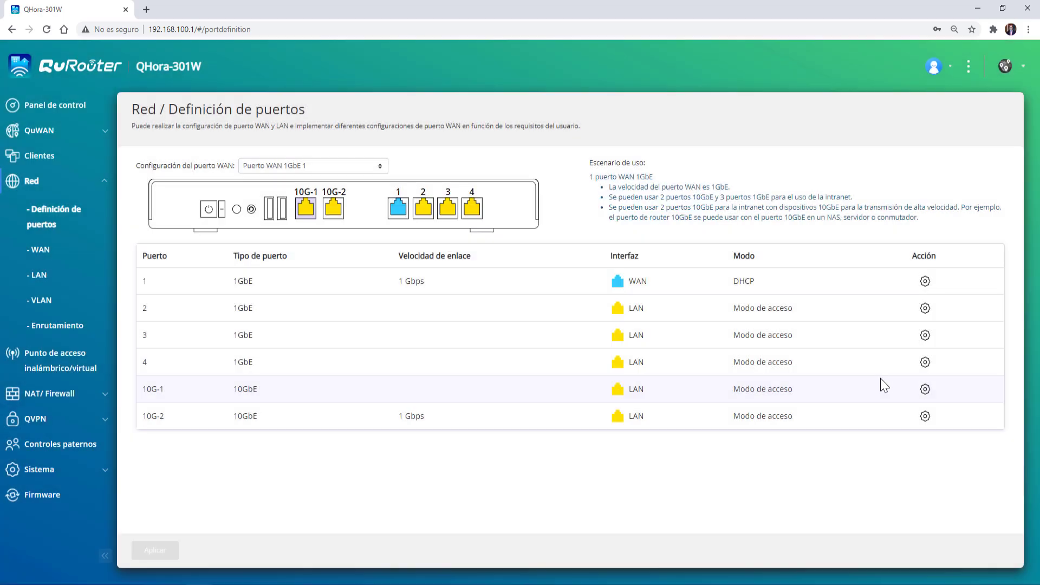
- View the mode options in LAN port 4's configuration and cancel it
{"action": "left_click", "coordinate": [926, 362]}
{"action": "left_click", "coordinate": [535, 313]}
{"action": "left_click", "coordinate": [533, 311]}
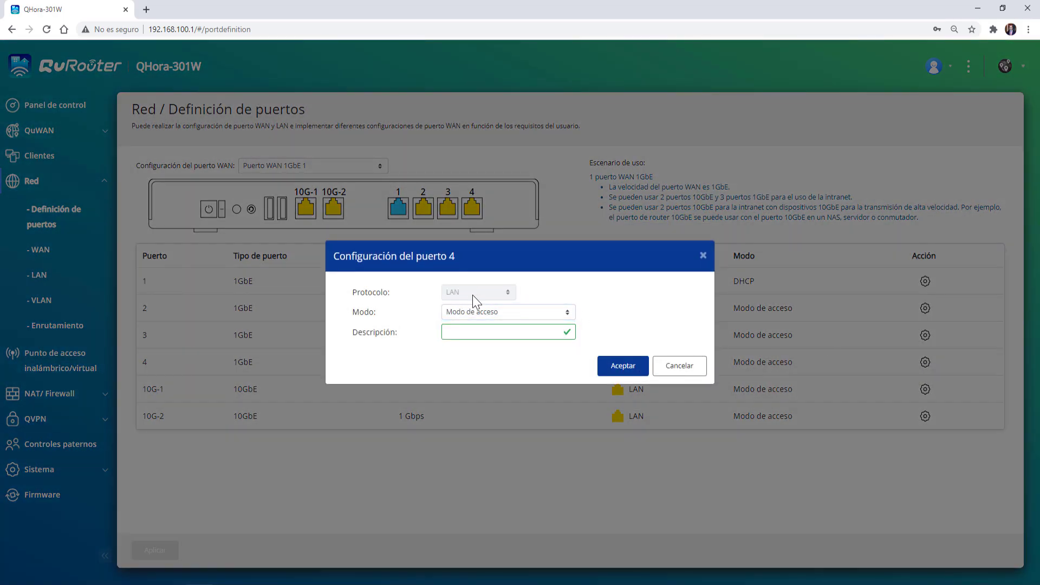
{"action": "left_click", "coordinate": [682, 374]}
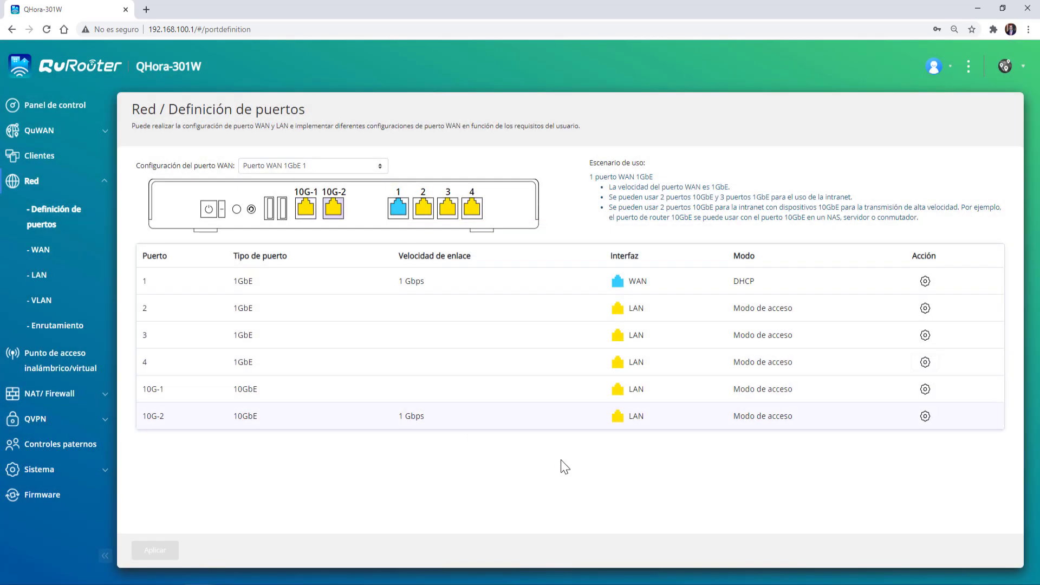
- View the guest wireless network settings and return to the list of wireless VAP groups
{"action": "left_click", "coordinate": [68, 368]}
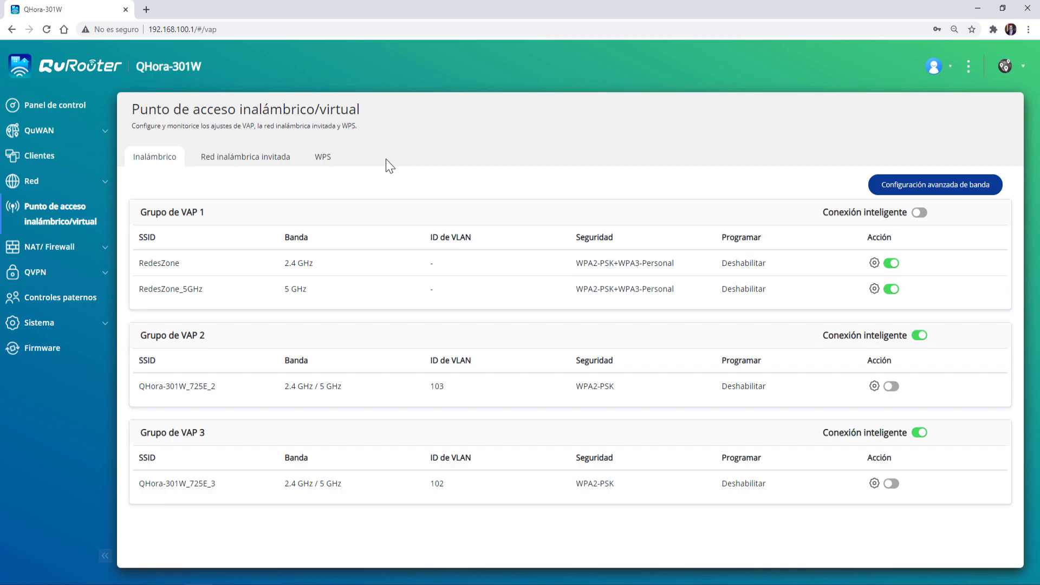
{"action": "left_click", "coordinate": [251, 164]}
{"action": "left_click", "coordinate": [156, 163]}
- Try WPA2-Enterprise security on the RedesZone_5GHz network, inspect its RADIUS server fields, and cancel the VAP configuration
{"action": "left_click", "coordinate": [875, 289]}
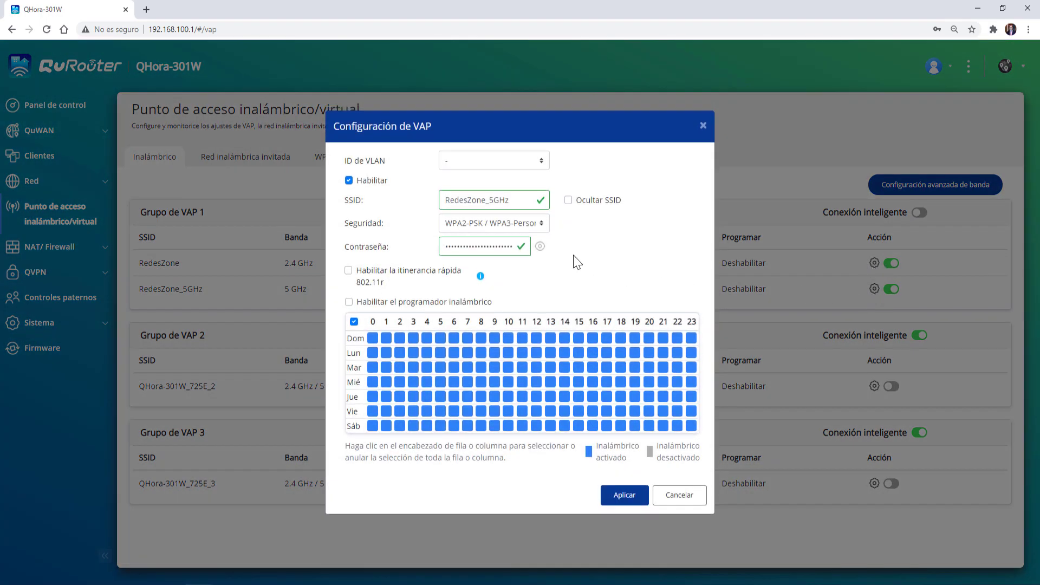
{"action": "left_click", "coordinate": [510, 219]}
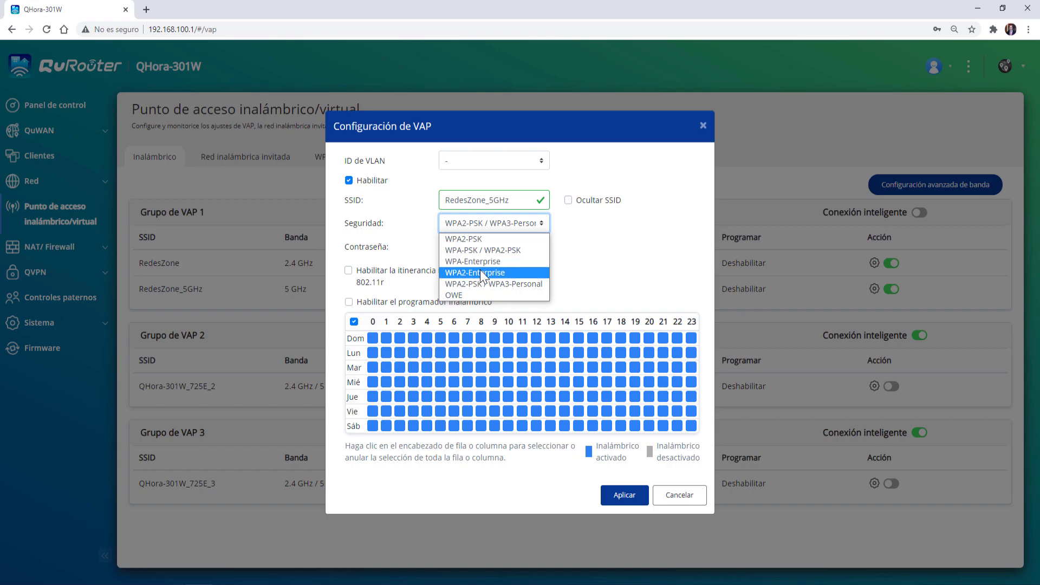
{"action": "left_click", "coordinate": [470, 274]}
{"action": "left_click", "coordinate": [449, 214]}
{"action": "left_click", "coordinate": [450, 217]}
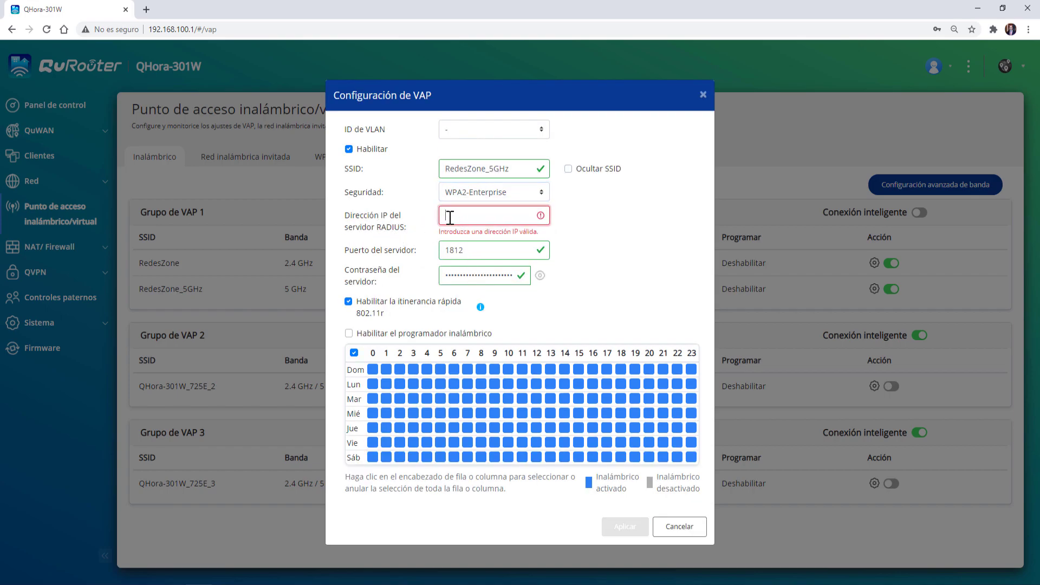
{"action": "left_click", "coordinate": [671, 529]}
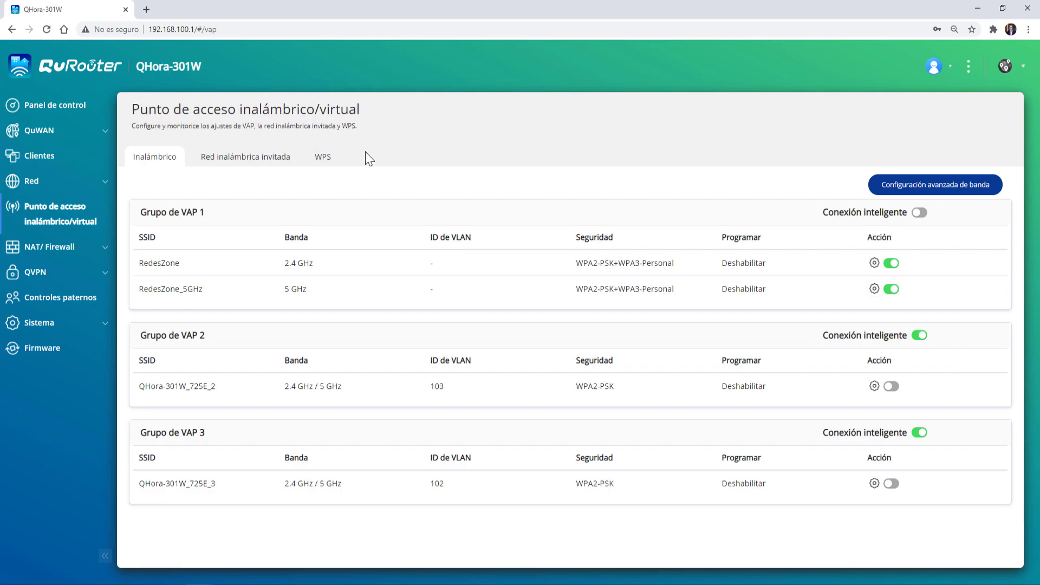
- Review the OpenVPN server's settings in the QVPN configuration and cancel without applying them
{"action": "left_click", "coordinate": [60, 276]}
{"action": "left_click", "coordinate": [57, 311]}
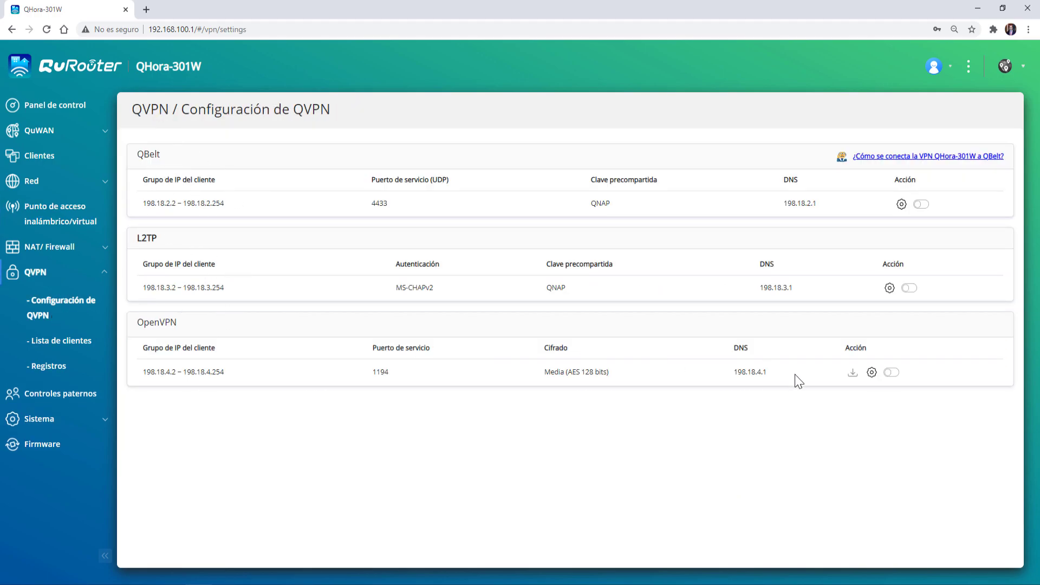
{"action": "left_click", "coordinate": [872, 373]}
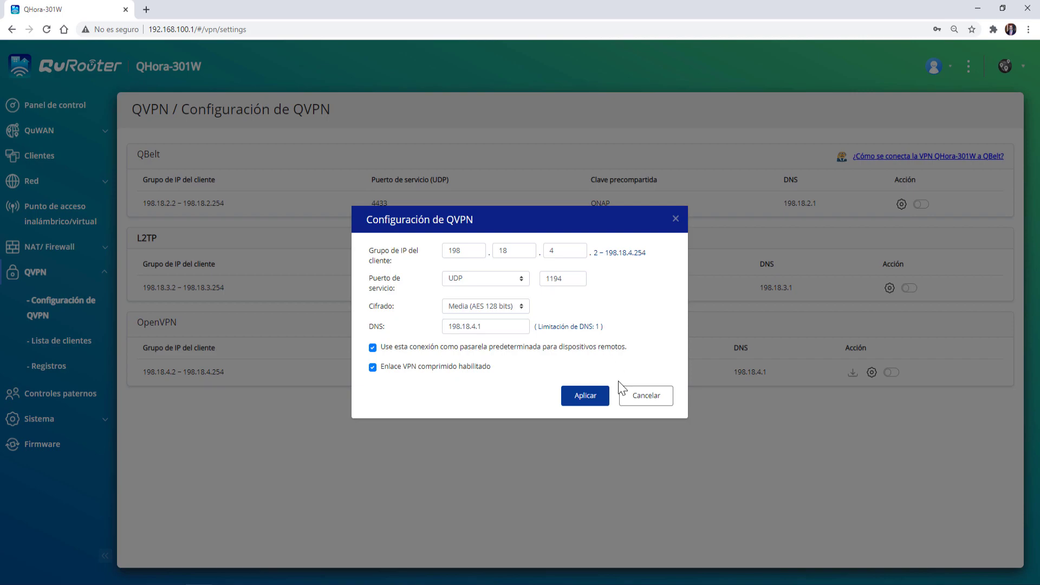
{"action": "left_click", "coordinate": [642, 403]}
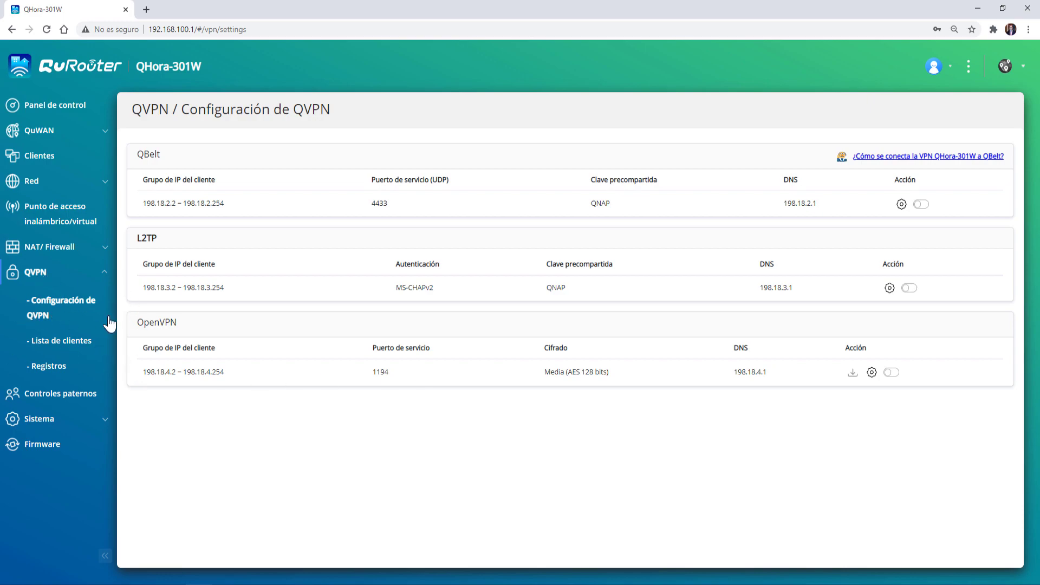
- View the parental controls and the system's USB configuration, and return to the dashboard overview
{"action": "left_click", "coordinate": [63, 396]}
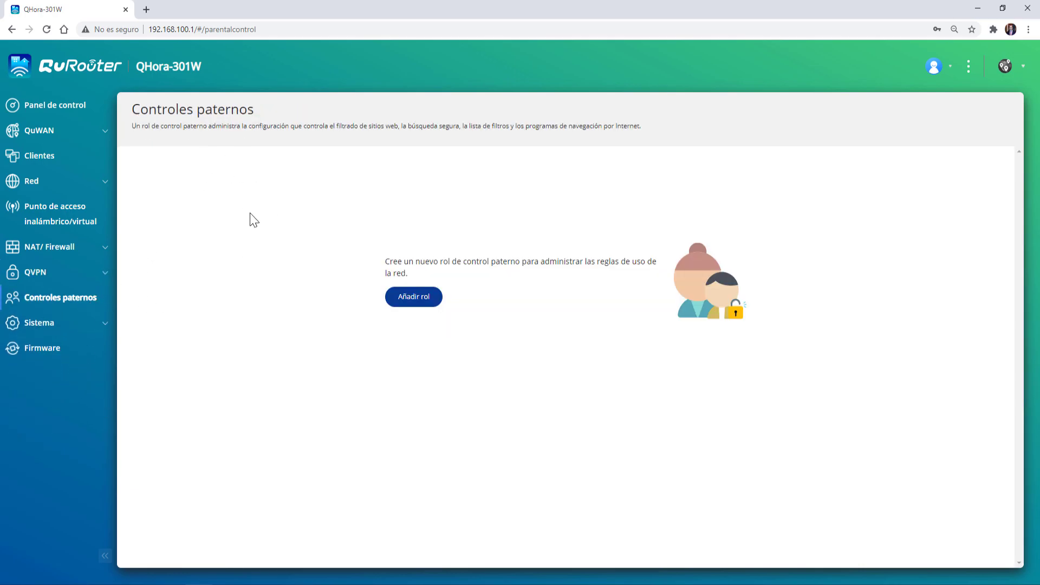
{"action": "left_click", "coordinate": [63, 329]}
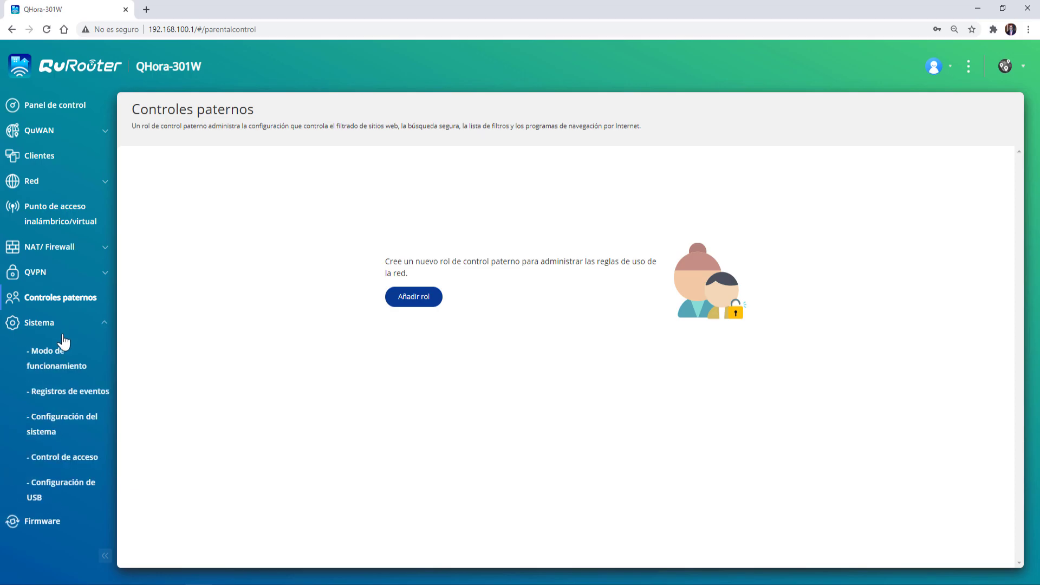
{"action": "left_click", "coordinate": [45, 496]}
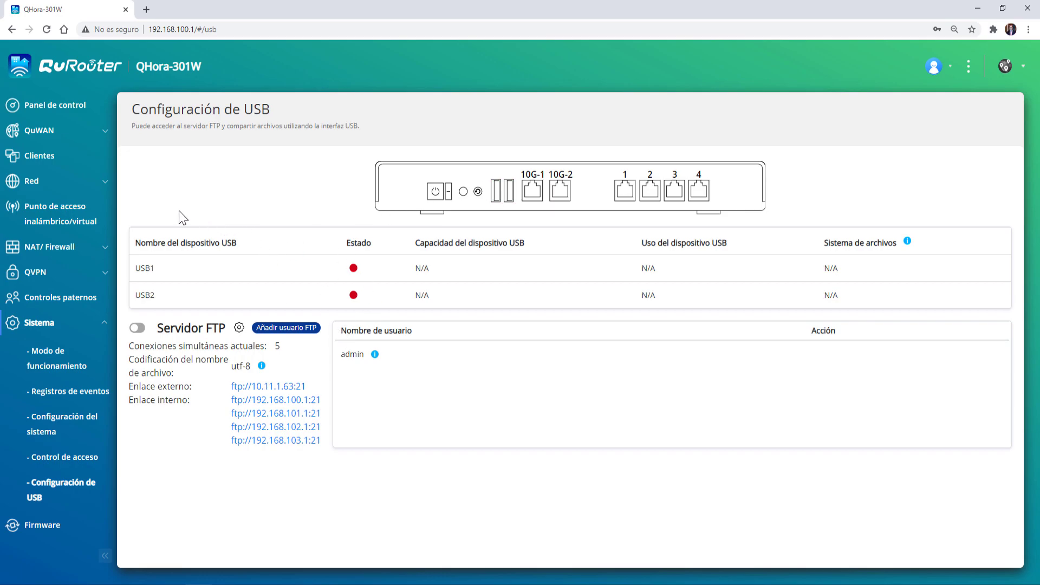
{"action": "left_click", "coordinate": [46, 106]}
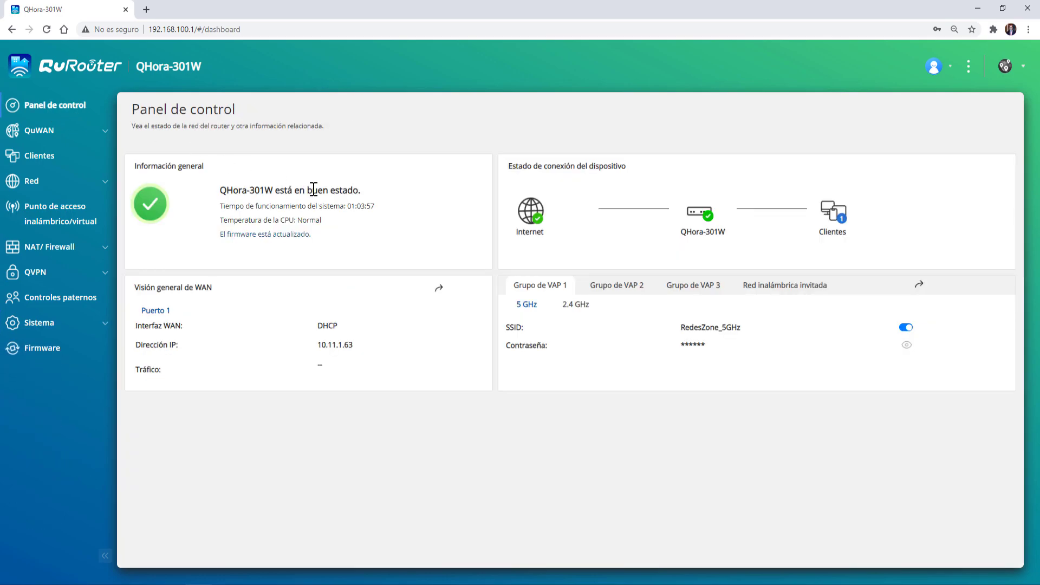